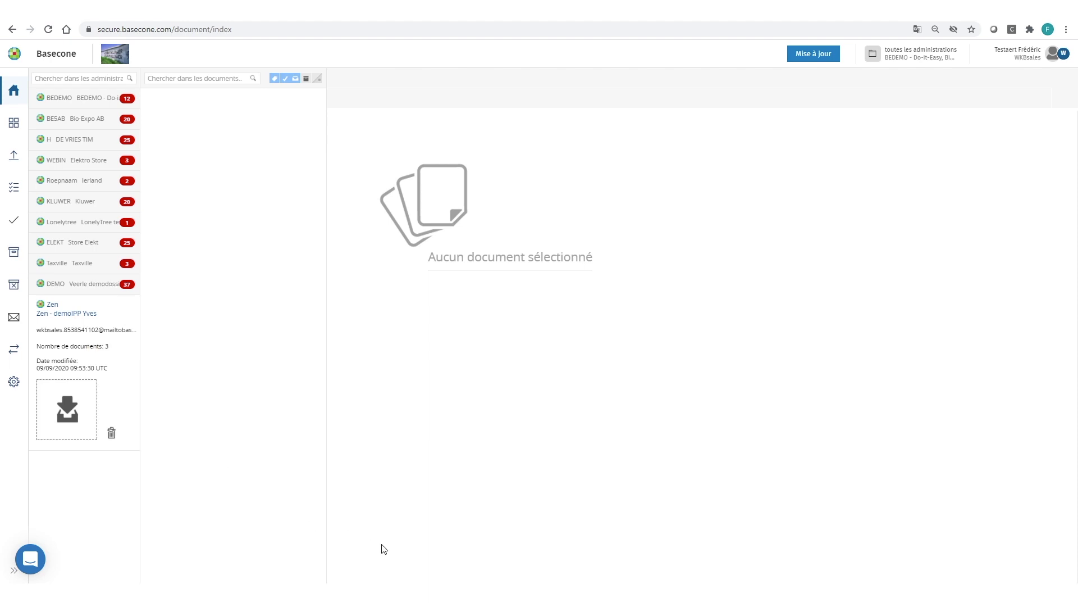
Review the Tips&Trics Basecone contact card, then bring up the [VRK] [INK] [CUST] draft email
mouse_move(373, 595)
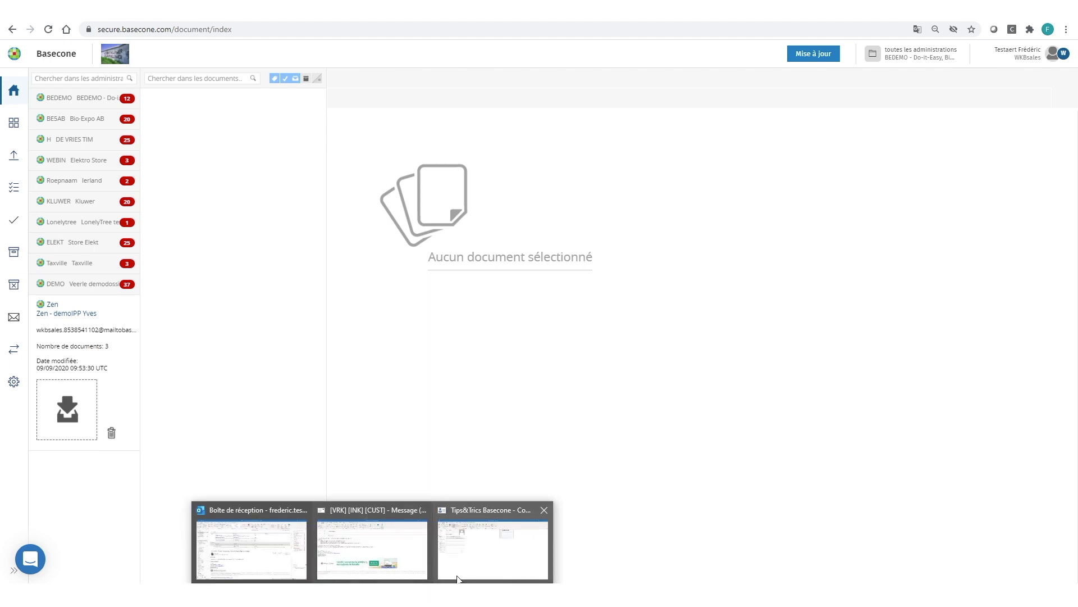
click(470, 563)
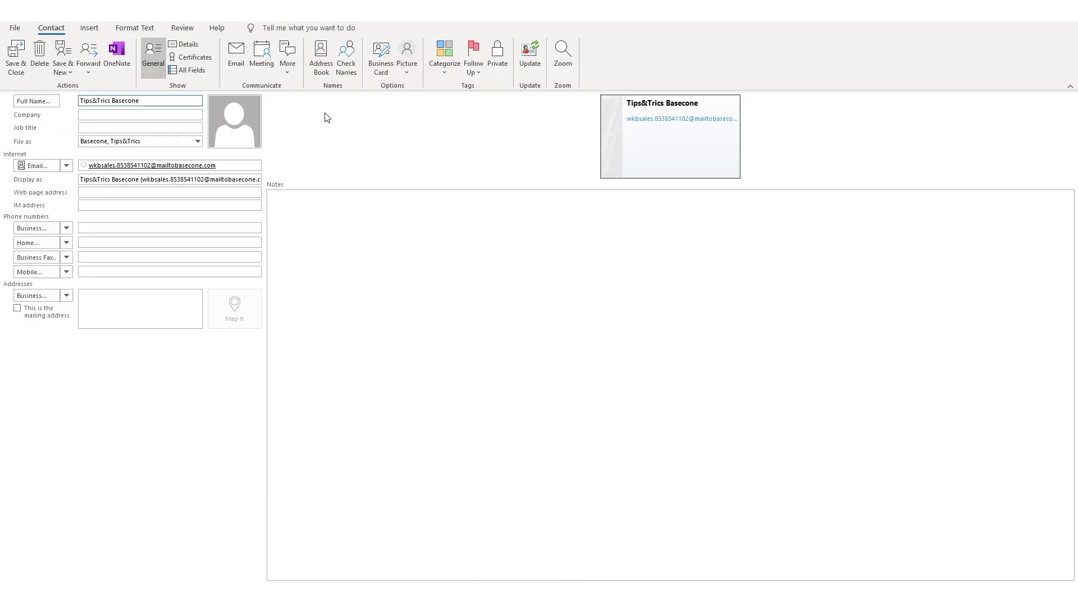
click(137, 116)
mouse_move(372, 597)
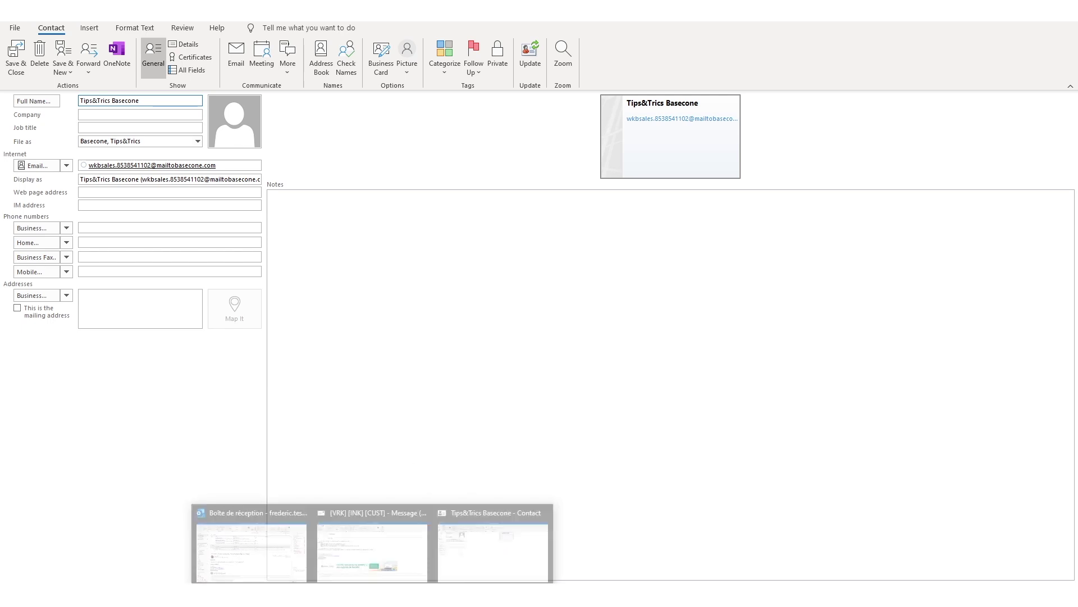
click(378, 553)
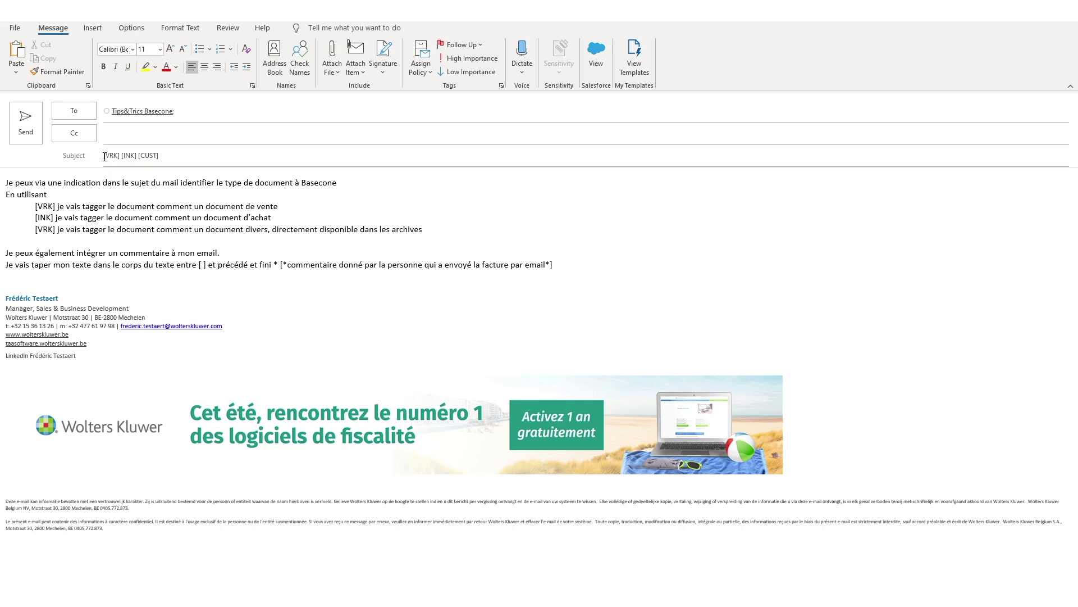
Delete '[INK] [CUST]' from the draft's subject line, keeping the [VRK] tag
drag(157, 156, 124, 155)
text([VRK)
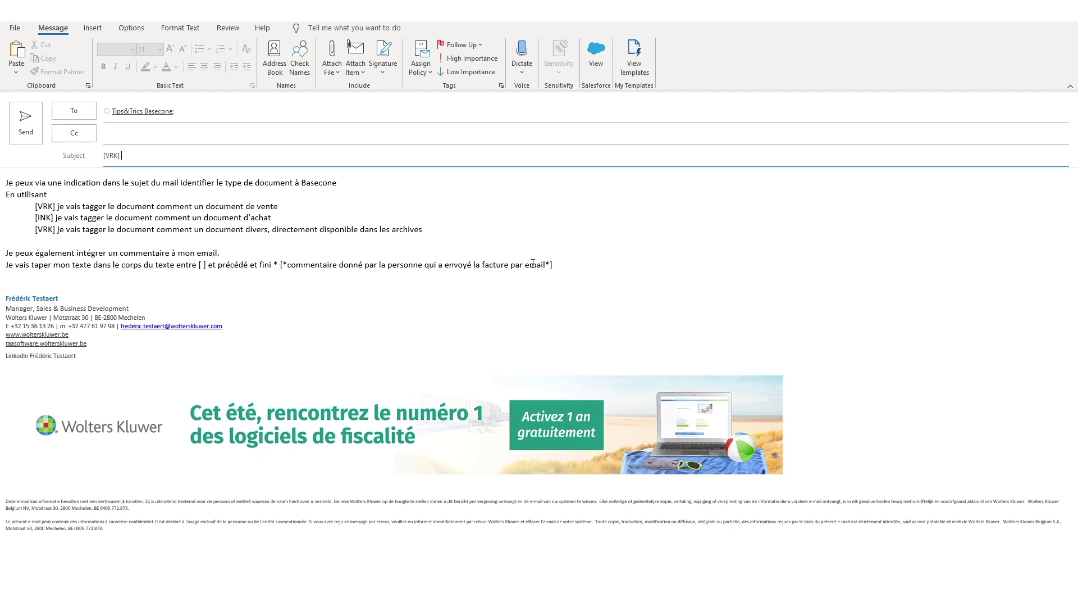
Browse to the Desktop\factures\wabinar tips&trics folder to pick email attachments
click(92, 28)
click(18, 70)
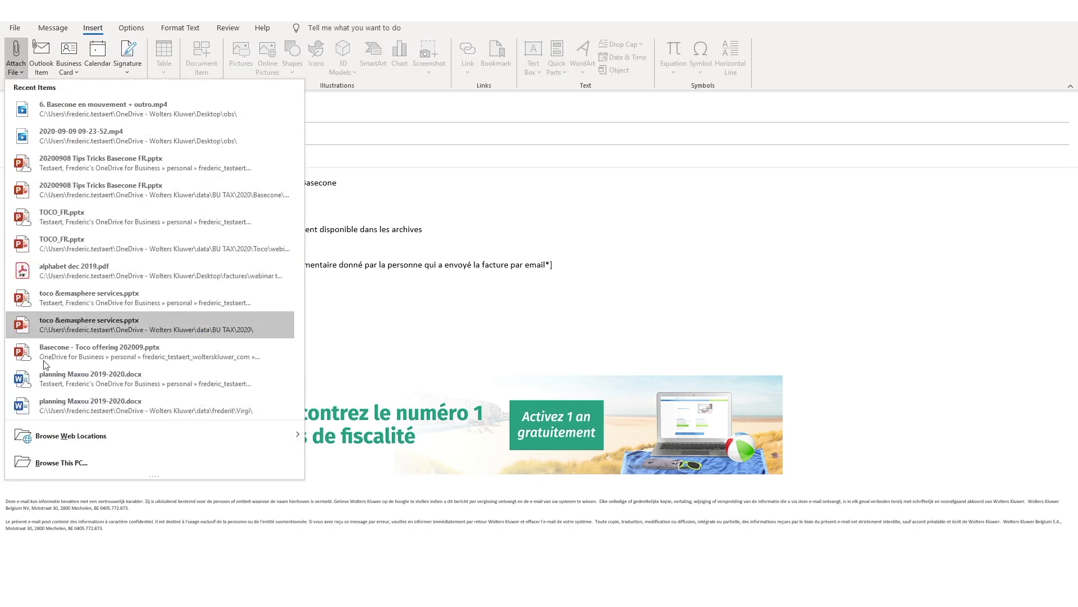
click(49, 462)
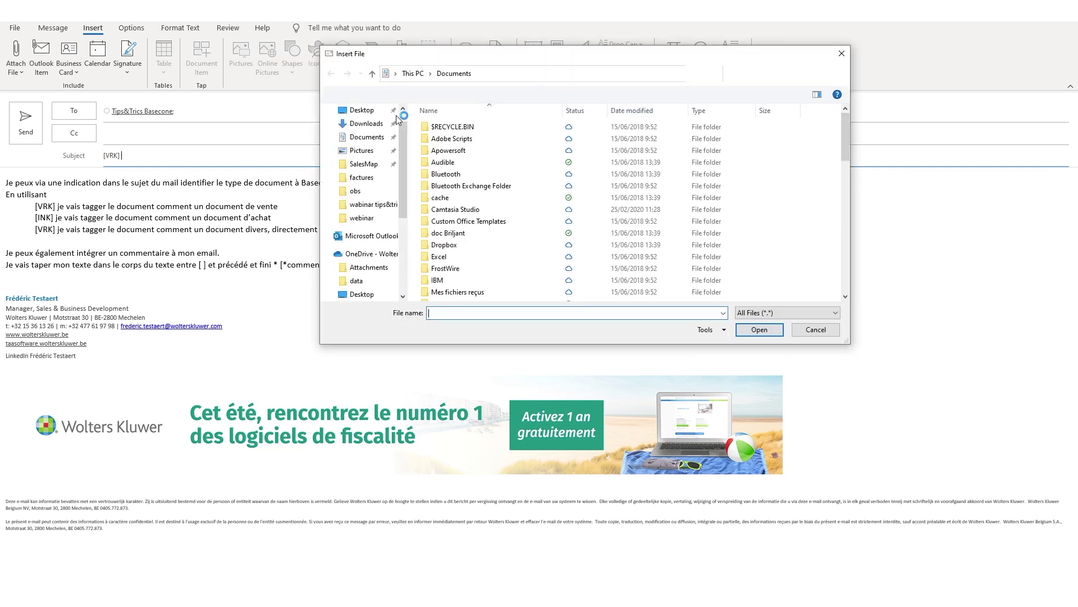
click(362, 112)
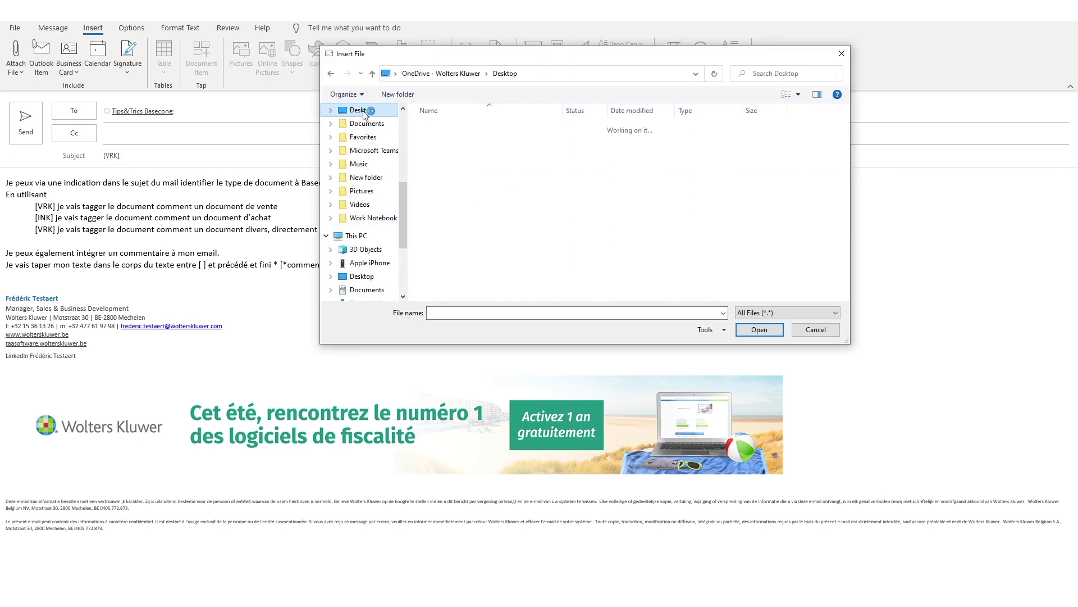
double_click(450, 128)
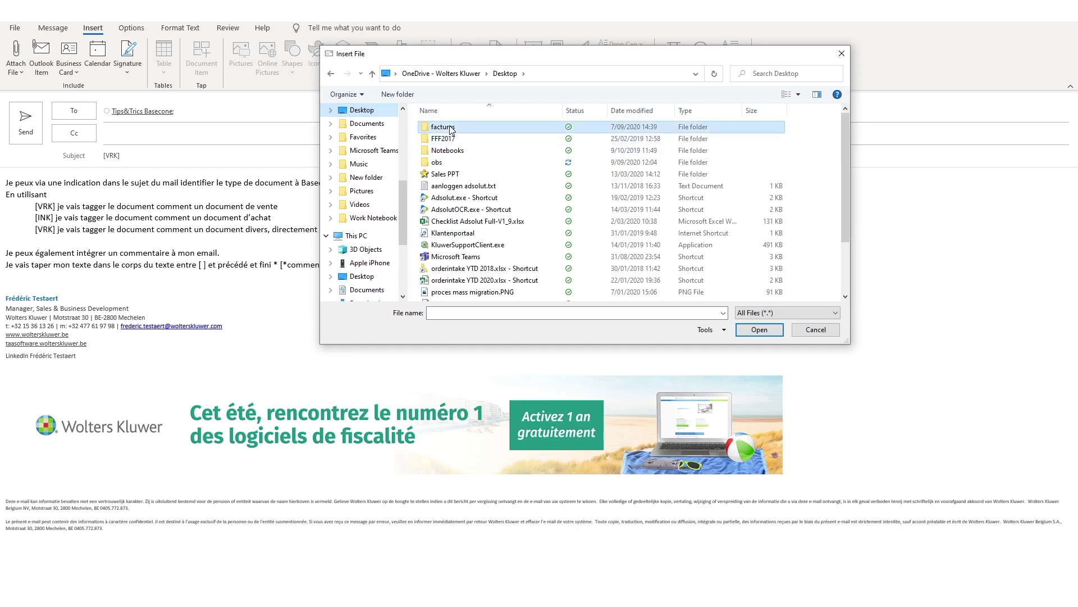
double_click(457, 139)
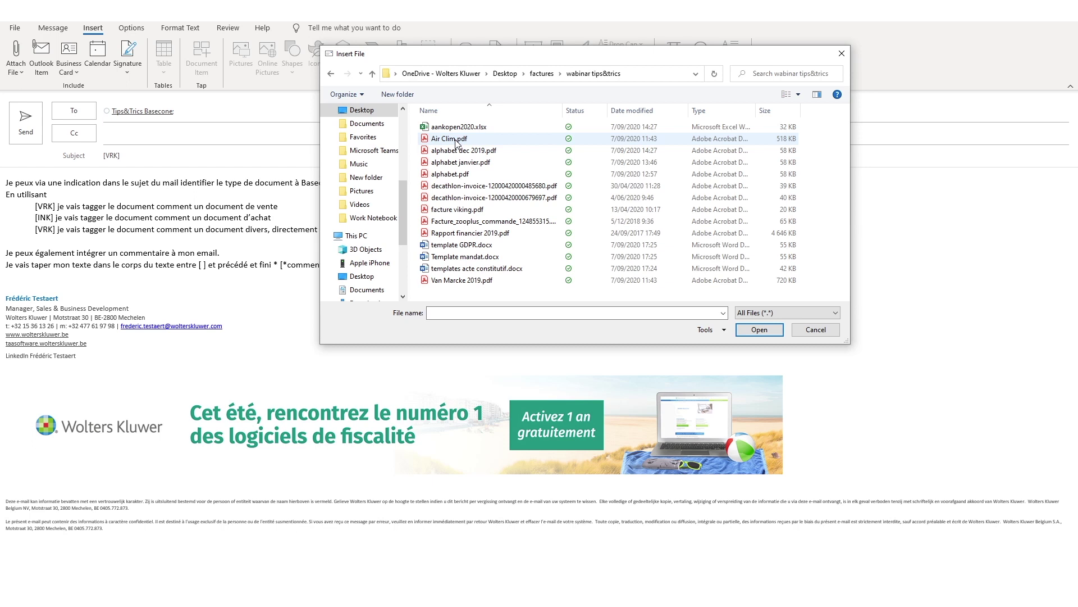
Attach the Air Clim, alphabet dec 2019 and two decathlon PDF copies, then send the email
click(462, 141)
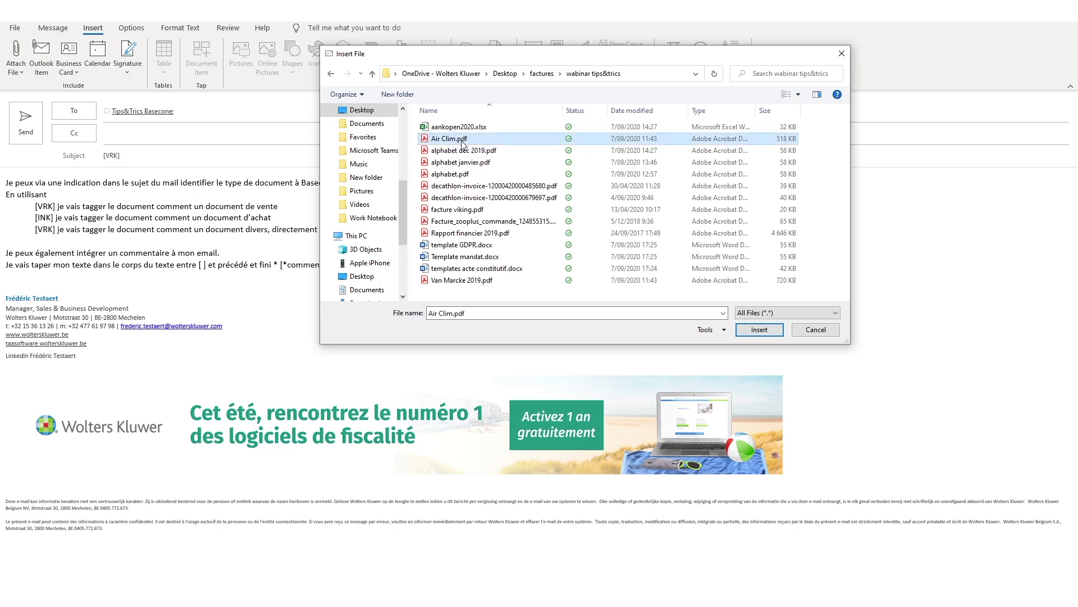
click(459, 147)
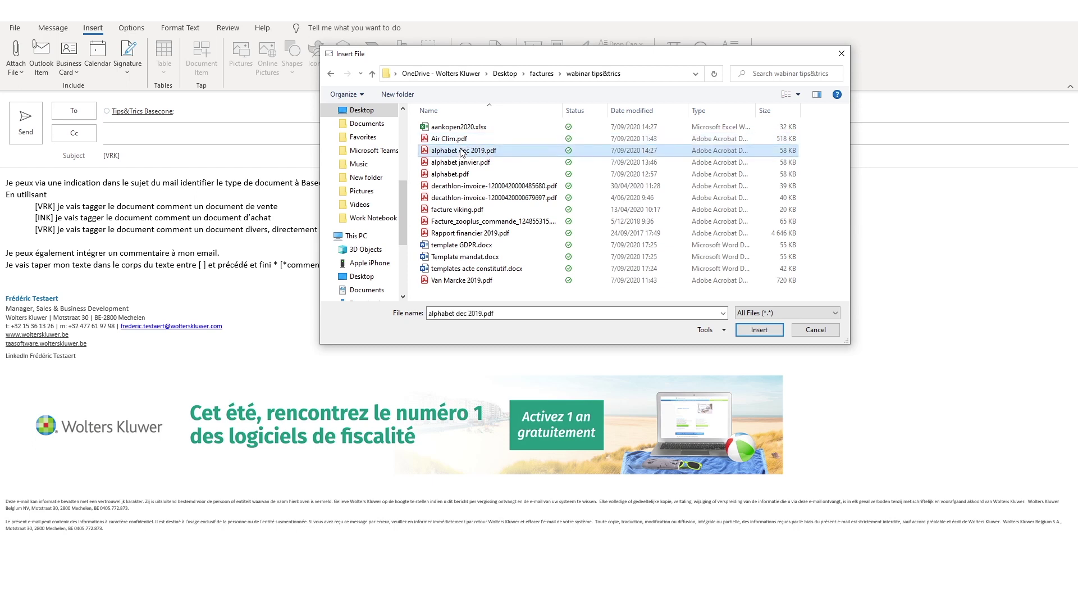
click(454, 140)
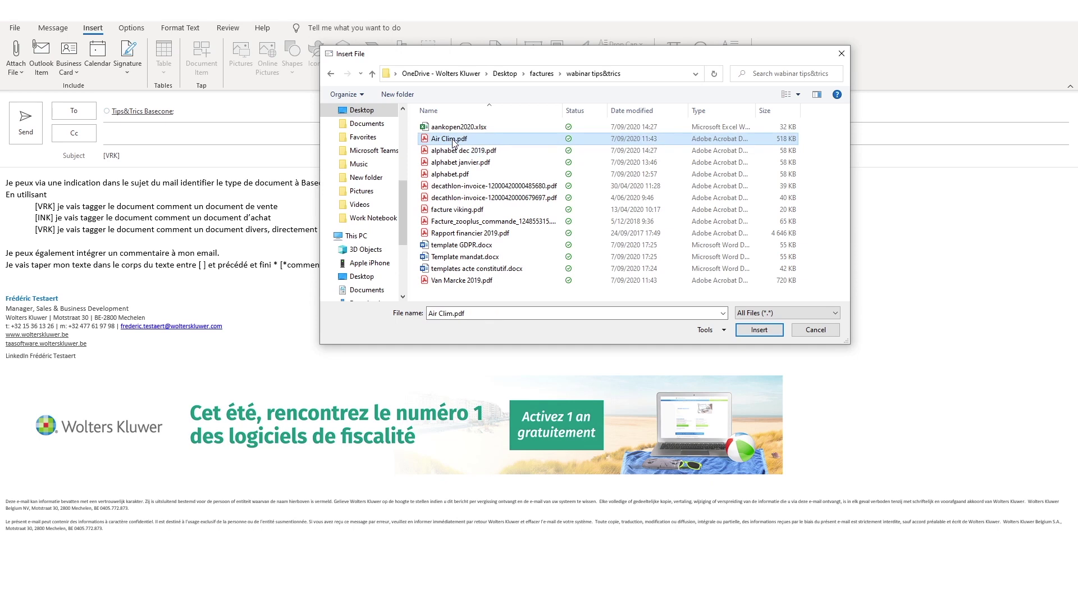
ctrl+click(452, 174)
ctrl+click(457, 186)
ctrl+click(457, 198)
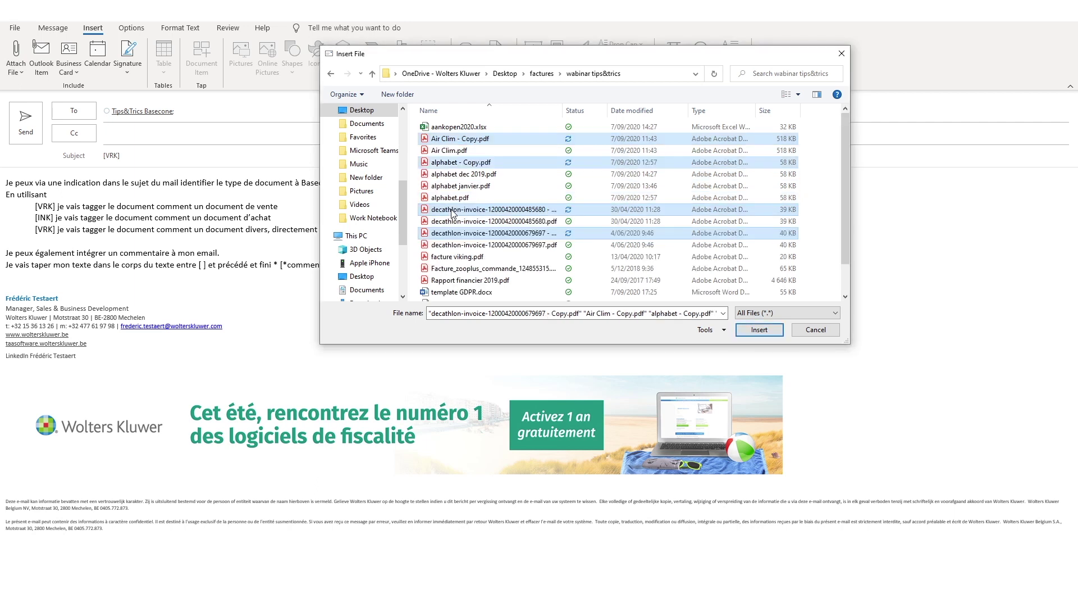
click(759, 330)
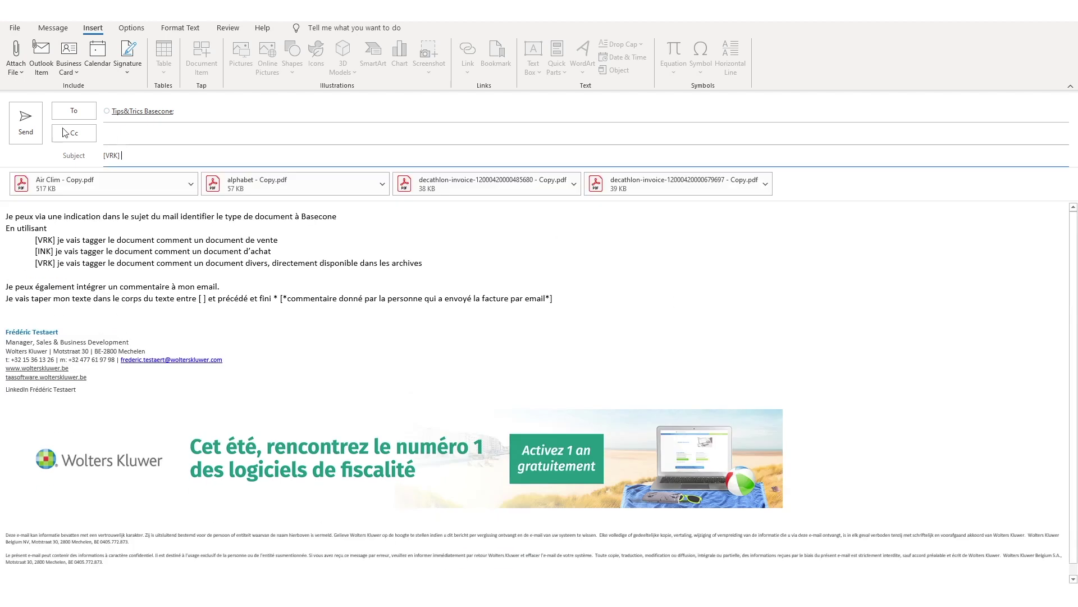
click(27, 120)
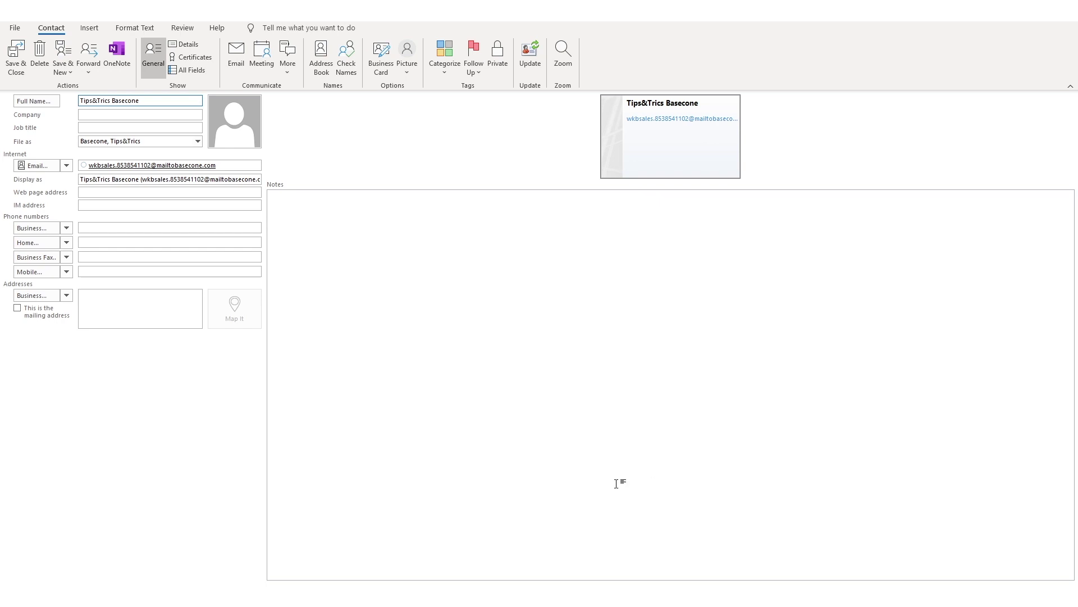
Switch from the Outlook contact window back to the Chrome window with Basecone
key(alt+Tab)
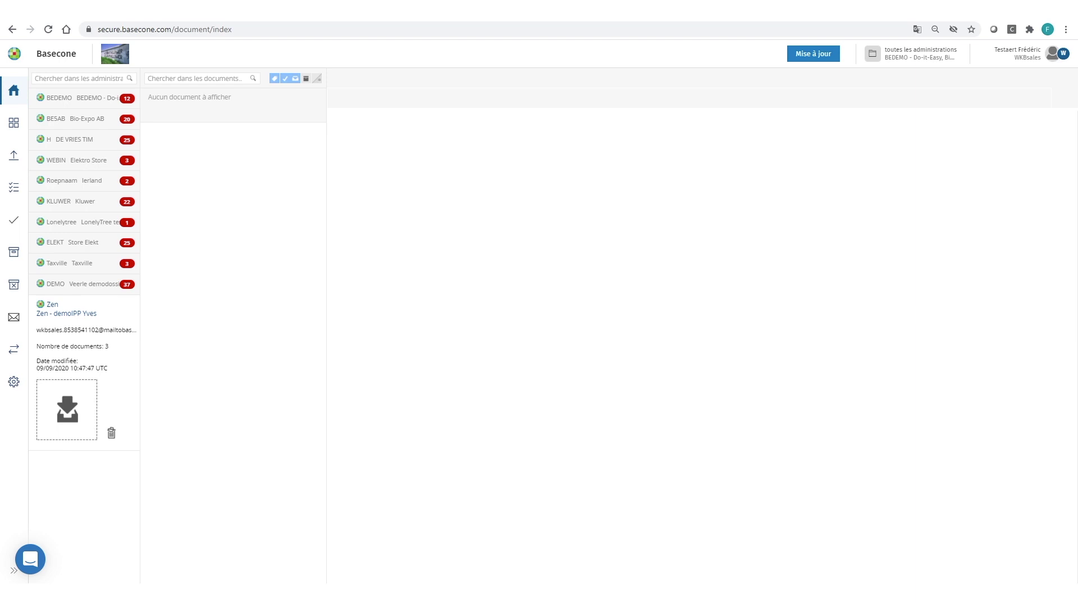
Reload the Basecone document list so the emailed invoices appear in Zen
key(F5)
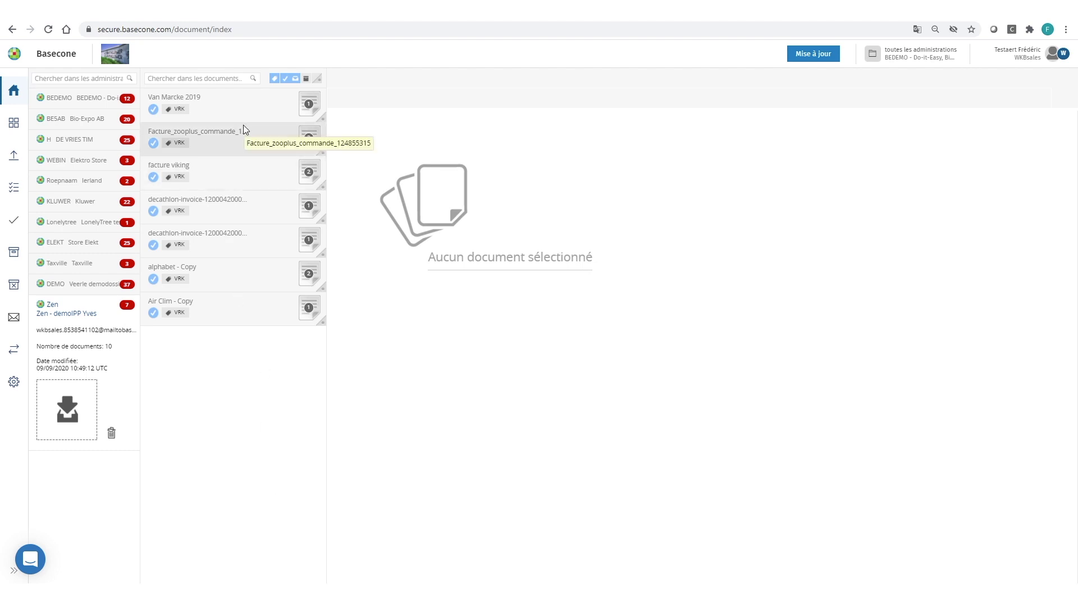
Open the Van Marcke 2019 invoice for booking, reject it, and return to the document list
click(248, 110)
click(277, 192)
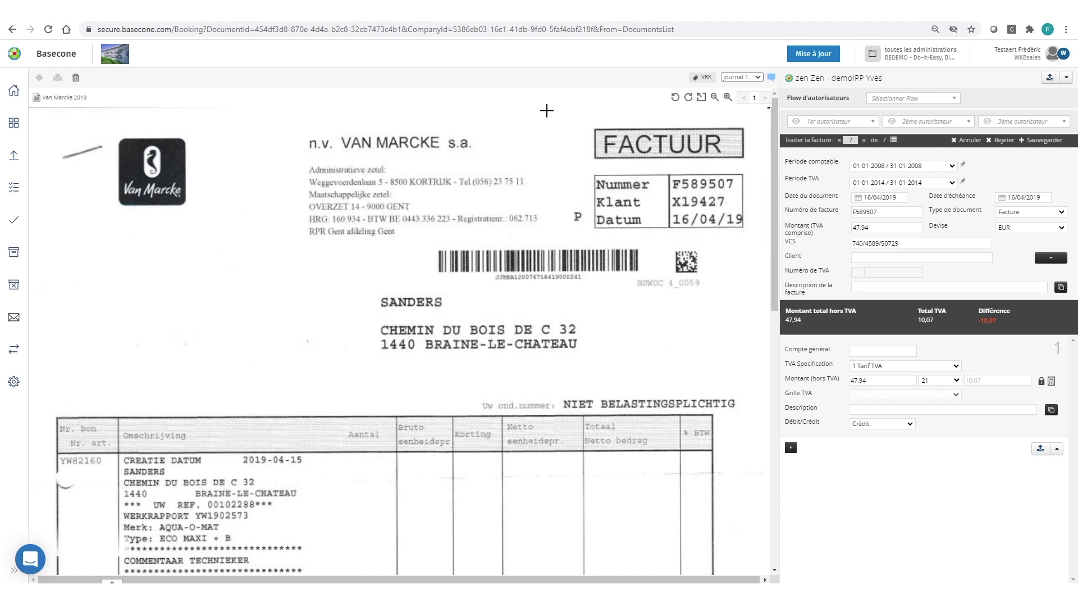
click(1005, 141)
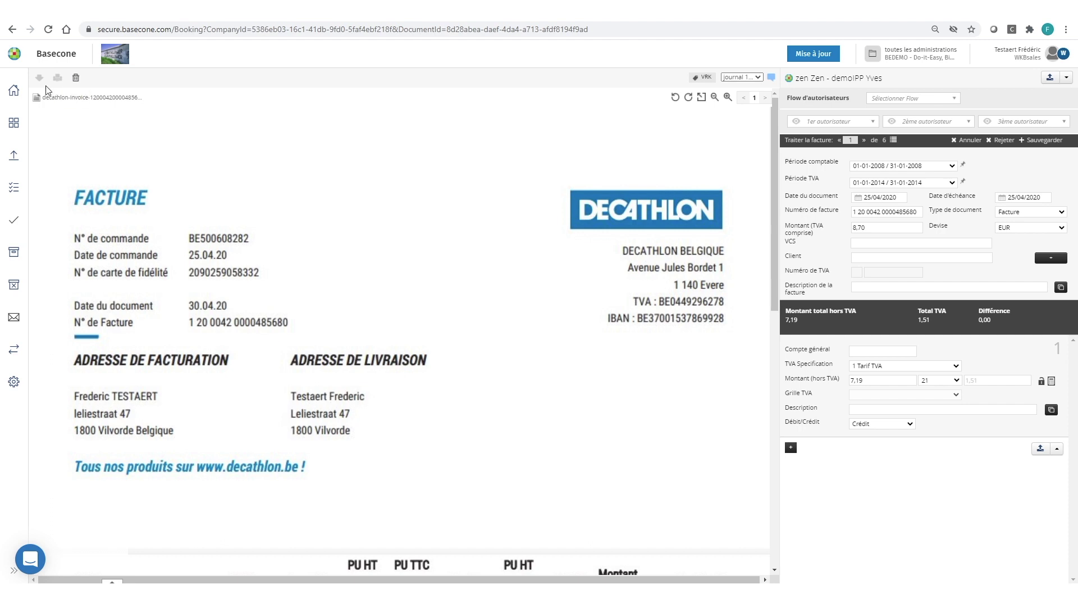
click(14, 92)
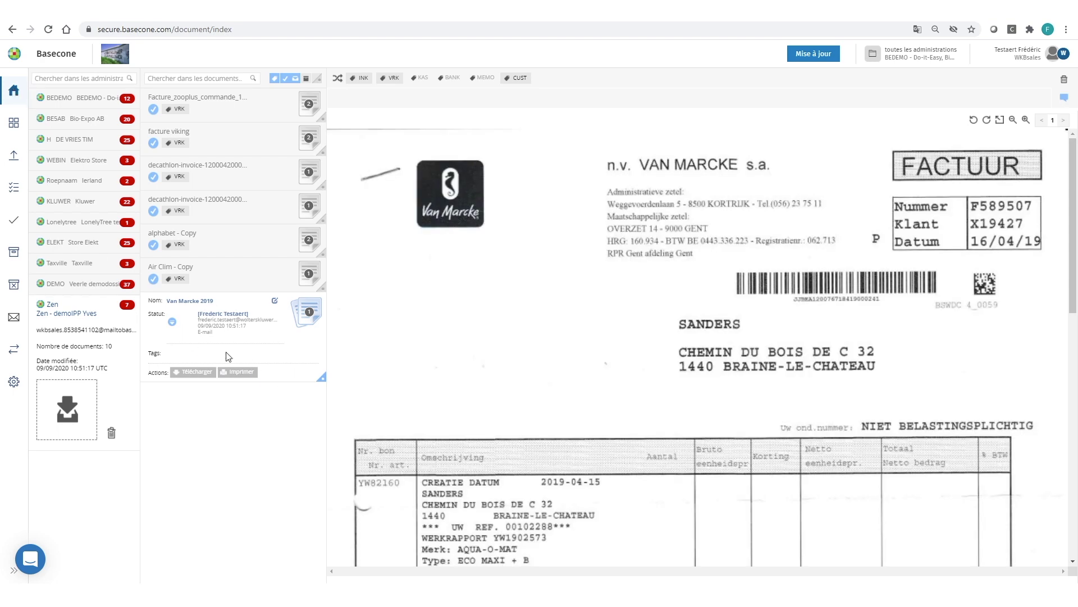
Tag the Van Marcke 2019 invoice as INK and confirm the tag
click(359, 74)
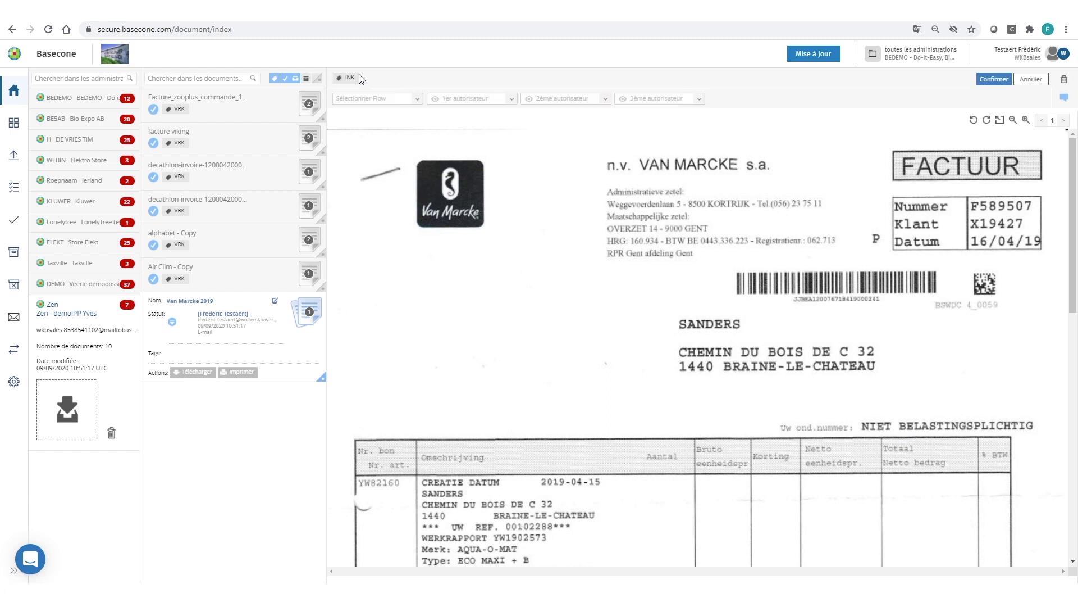
click(990, 80)
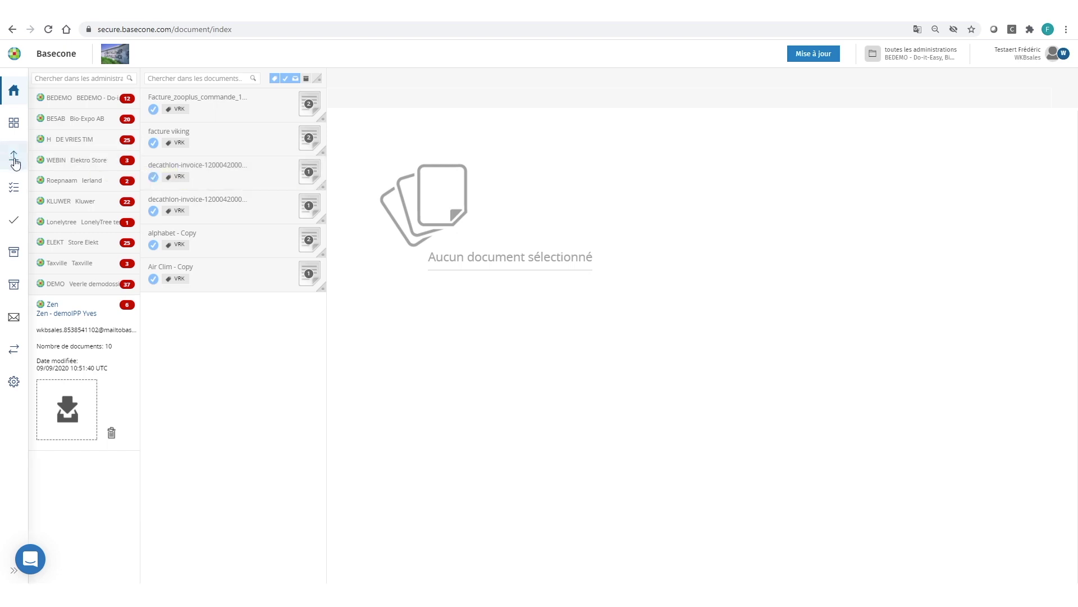
In the validation overview, reject the €8,70, €17,90, €120,31 and €-1,65 invoices together
mouse_move(15, 161)
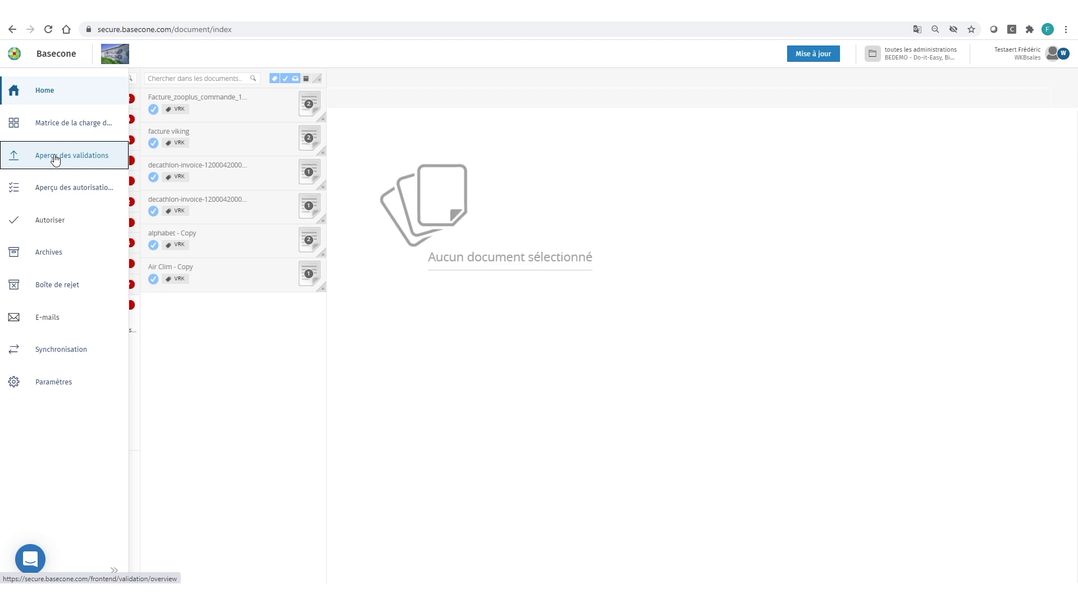
click(55, 160)
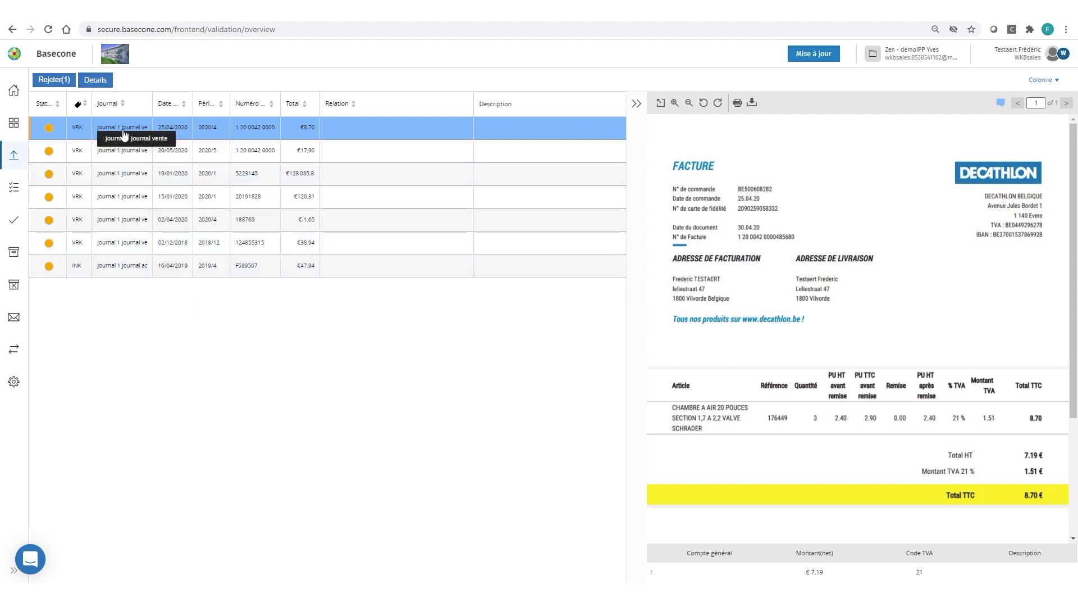
click(122, 157)
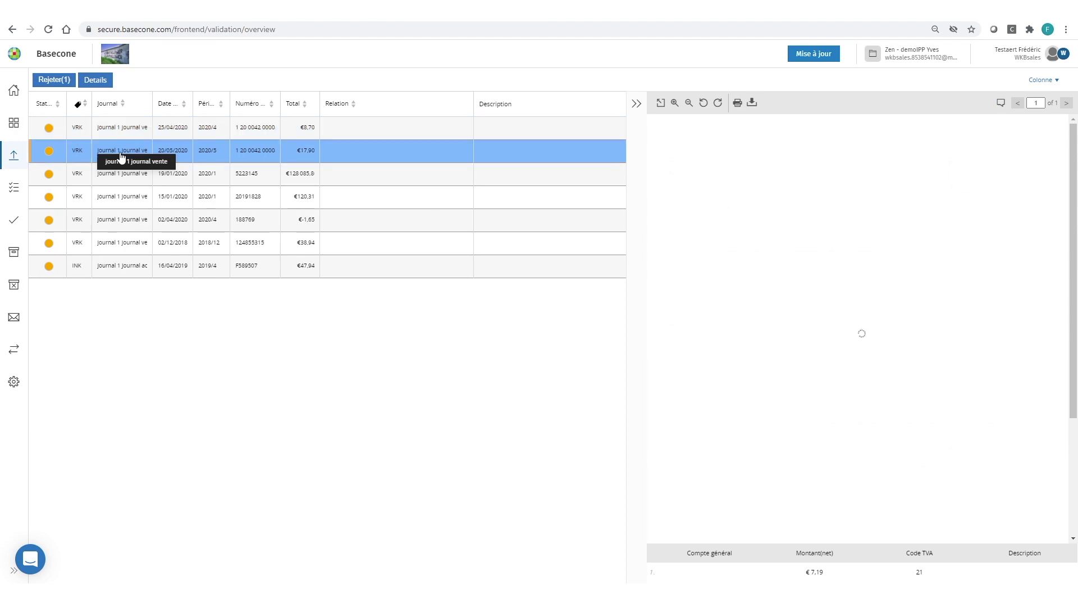
click(118, 131)
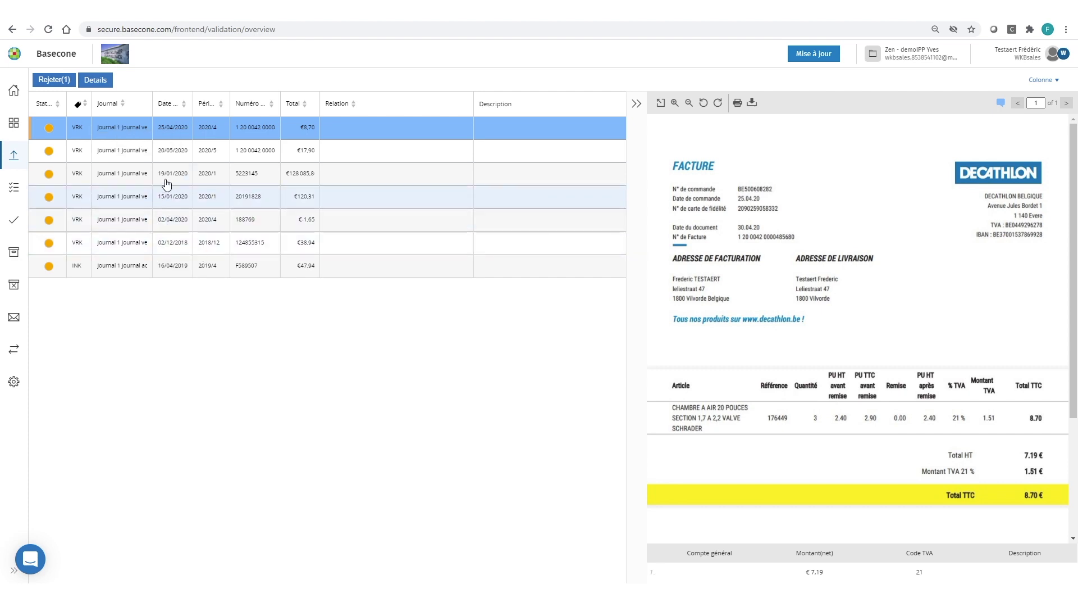
ctrl+click(135, 150)
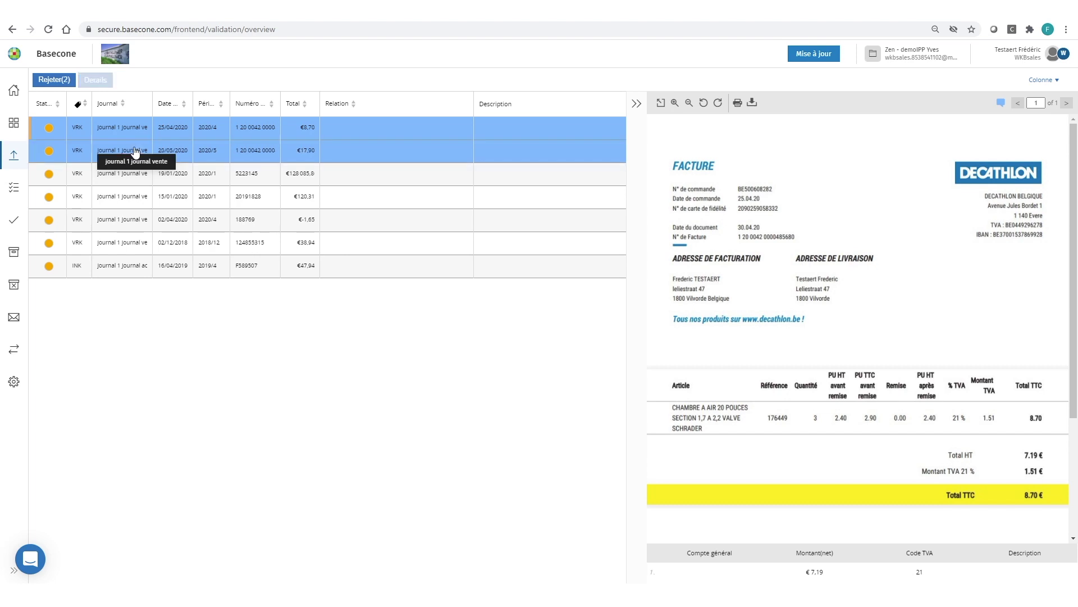
ctrl+click(136, 198)
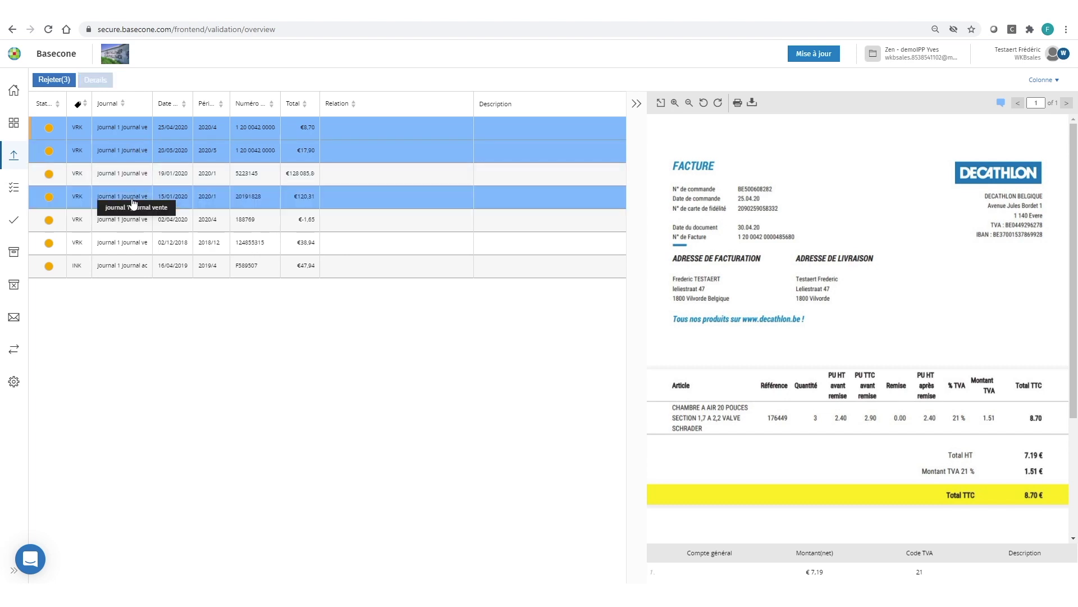
ctrl+click(135, 226)
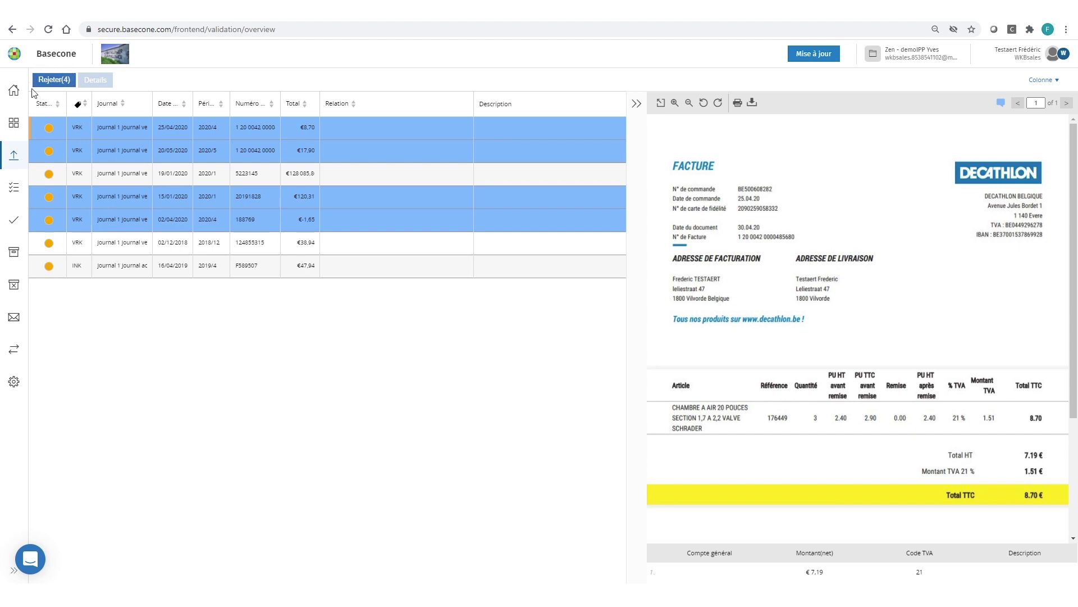
click(53, 80)
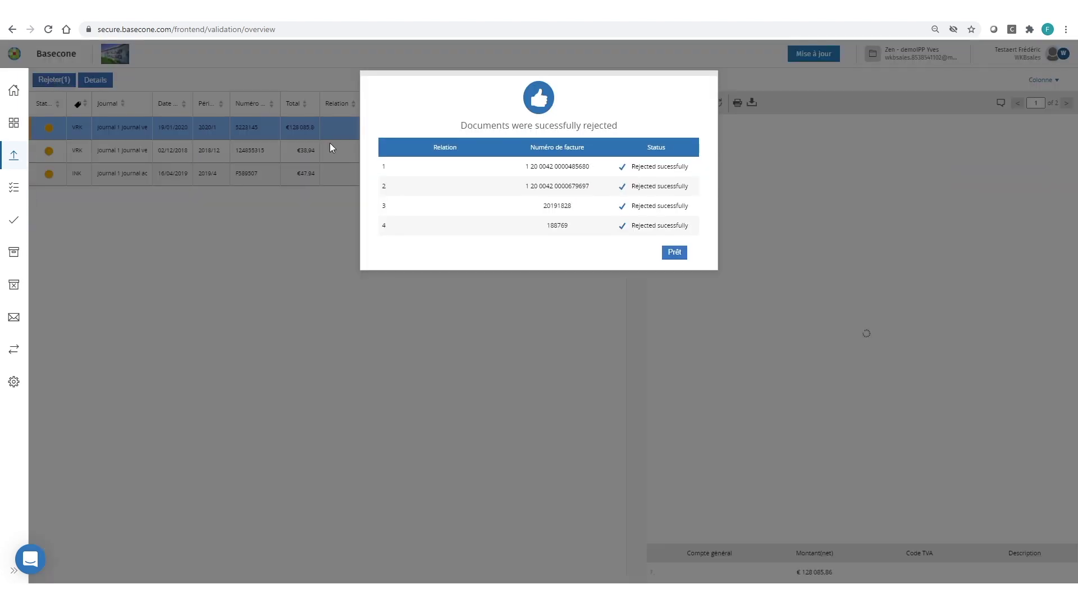
Close the rejection summary with Prêt and return to the Zen document inbox
click(675, 252)
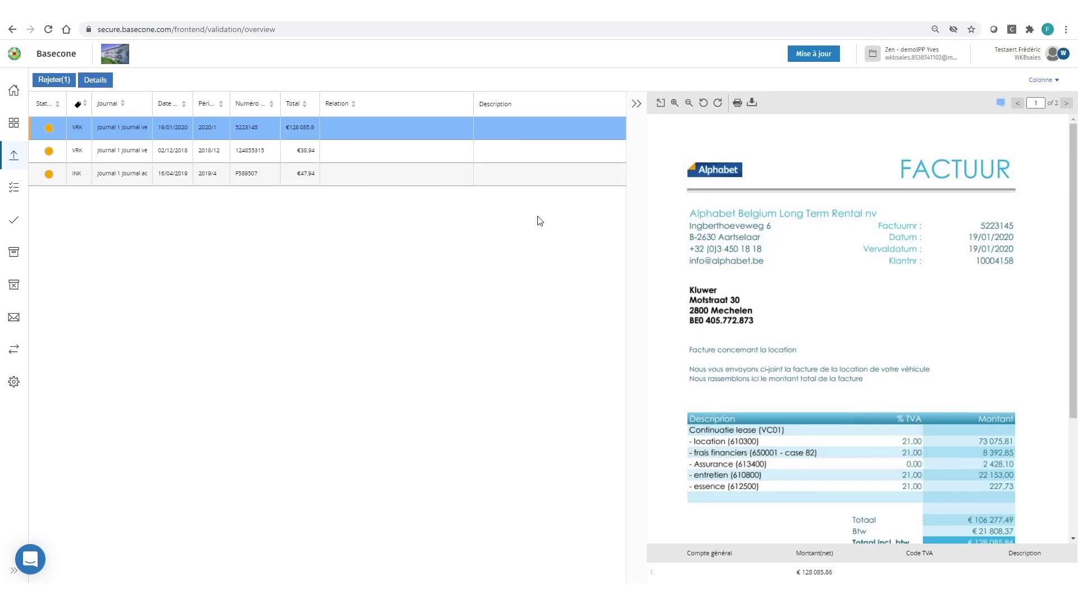
click(13, 95)
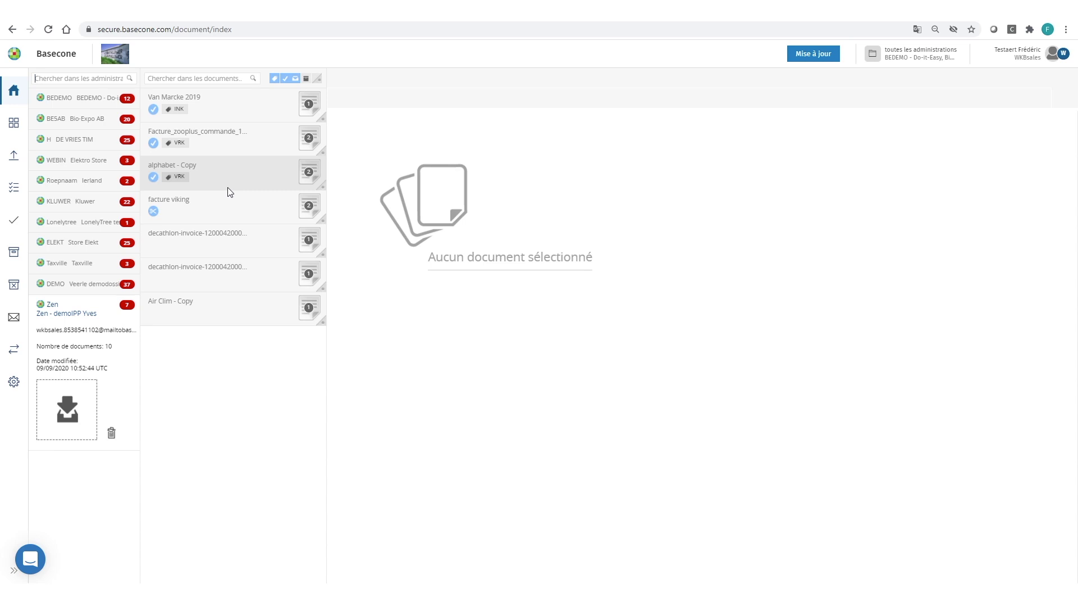
Move both decathlon invoices from Zen to the KLUWER Kluwer administration and confirm
click(323, 258)
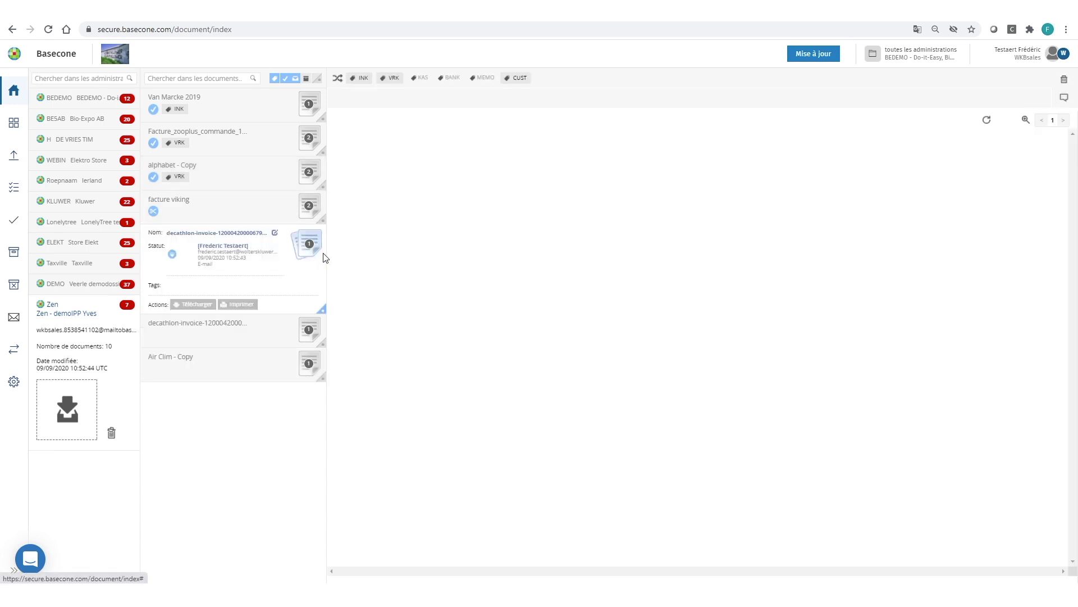
click(323, 346)
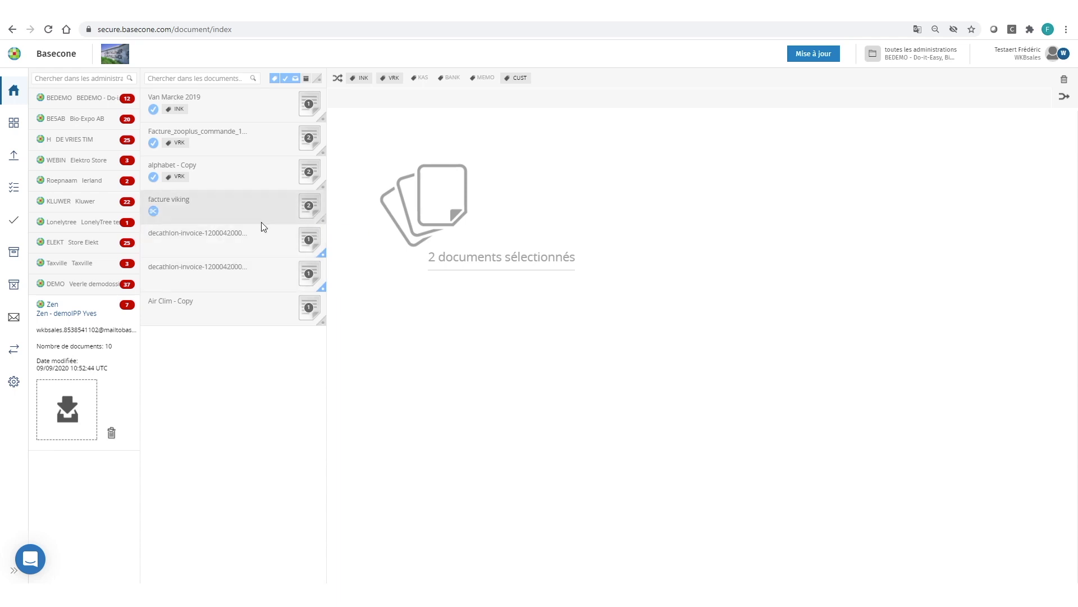
click(337, 81)
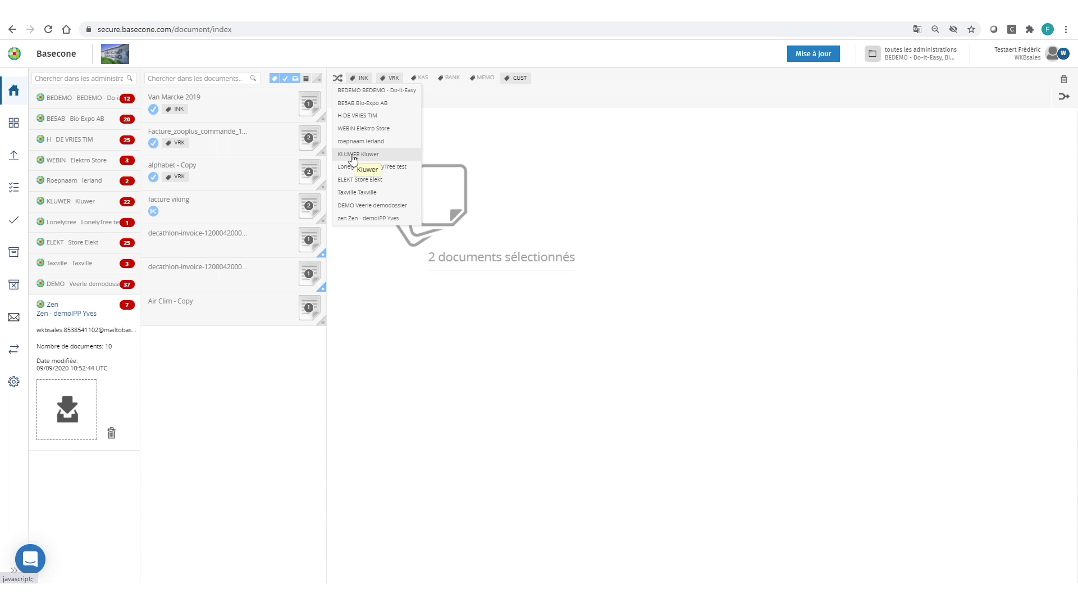
click(353, 154)
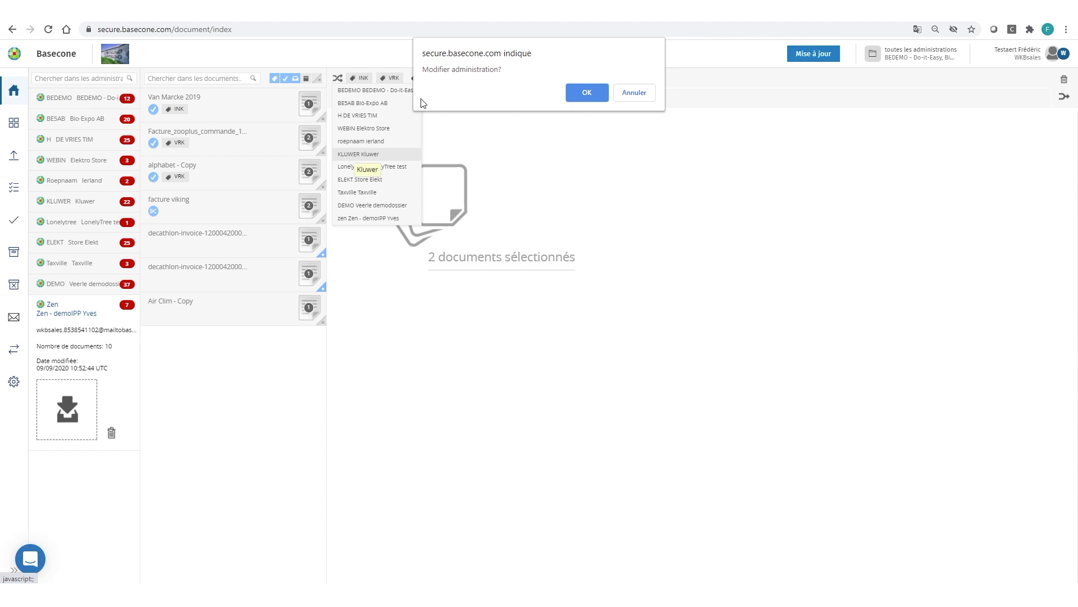
click(586, 93)
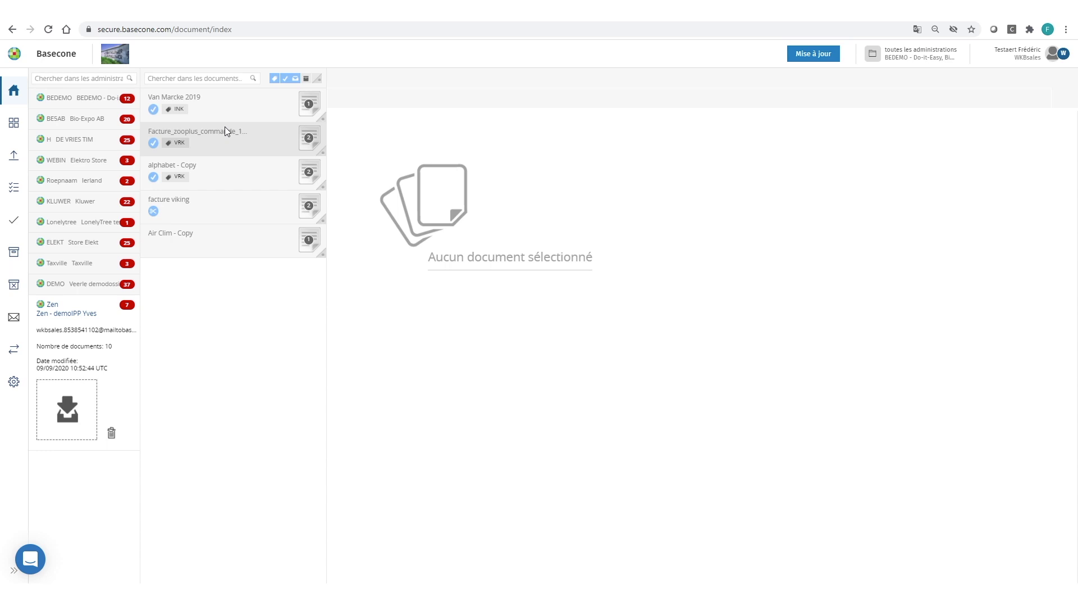
Open the Facture_zooplus invoice and show its comments, including the e-mail sender's note
click(218, 140)
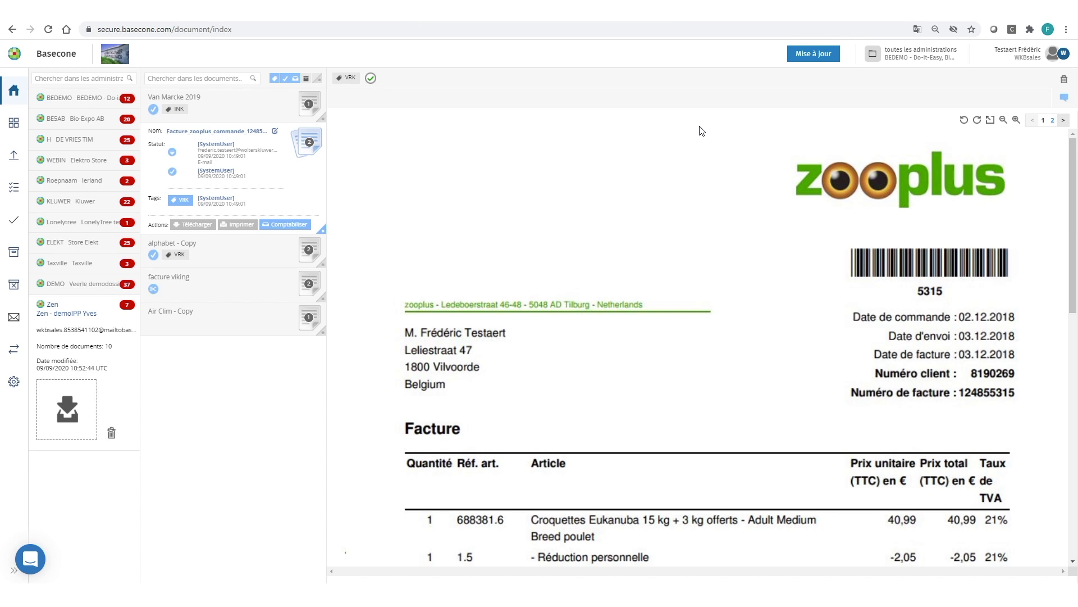
click(1064, 100)
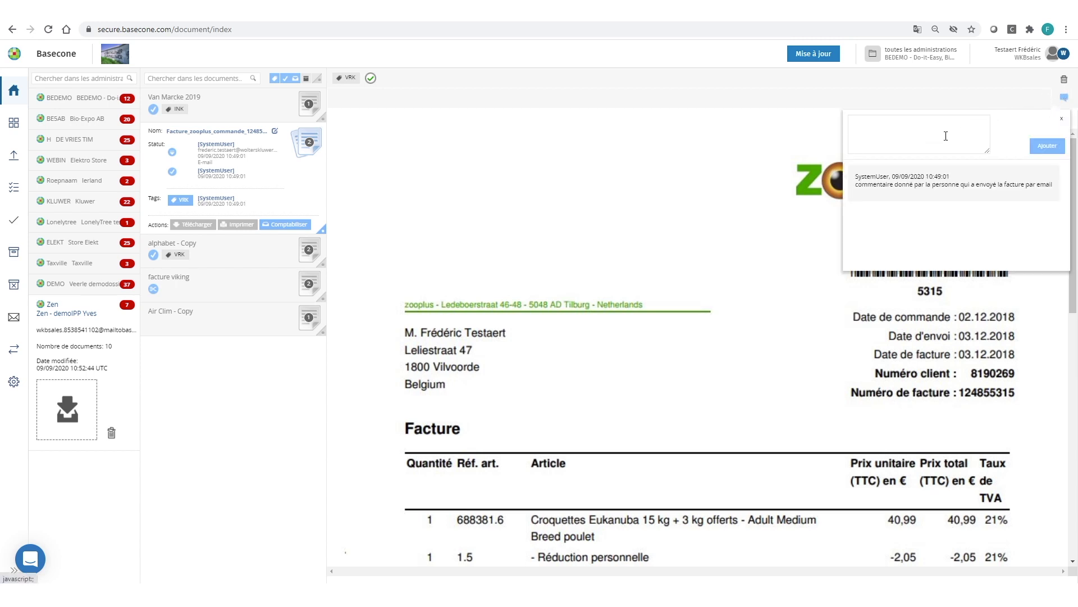
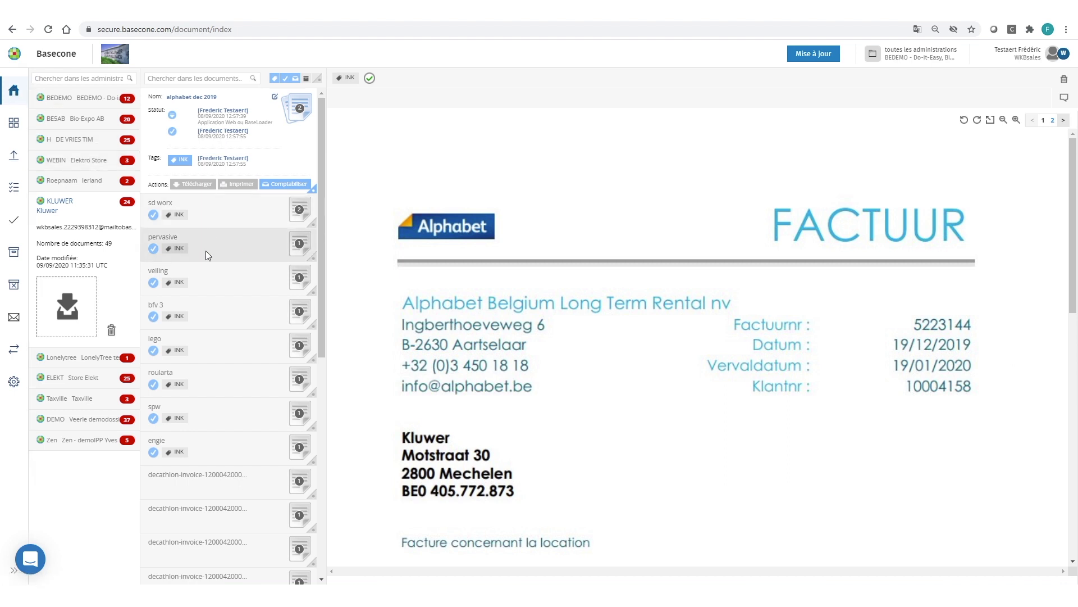
Send the Veiling Hoogstraten invoice (ref 202000214, 4 491,15) to the booking editor
click(213, 284)
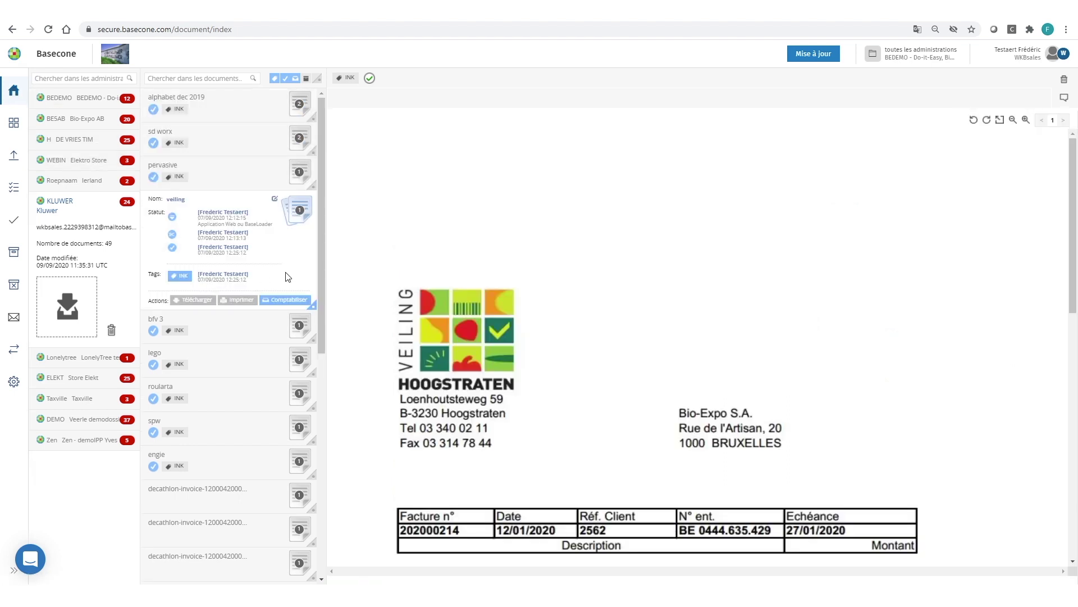
click(280, 304)
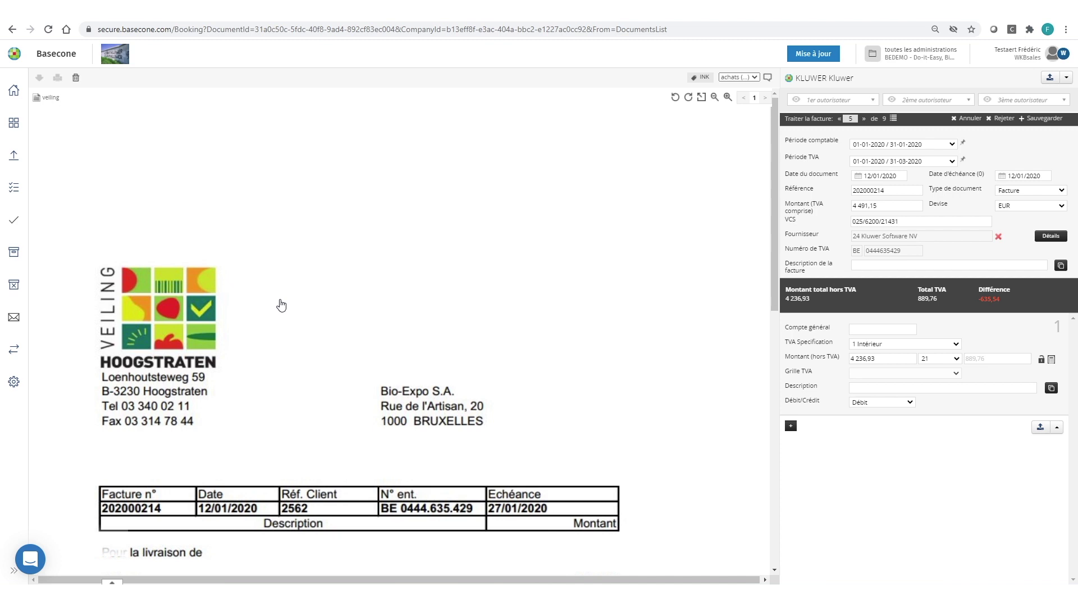
Sort the workload matrix by most pending bookings and open Kluwer's nine invoices
click(12, 123)
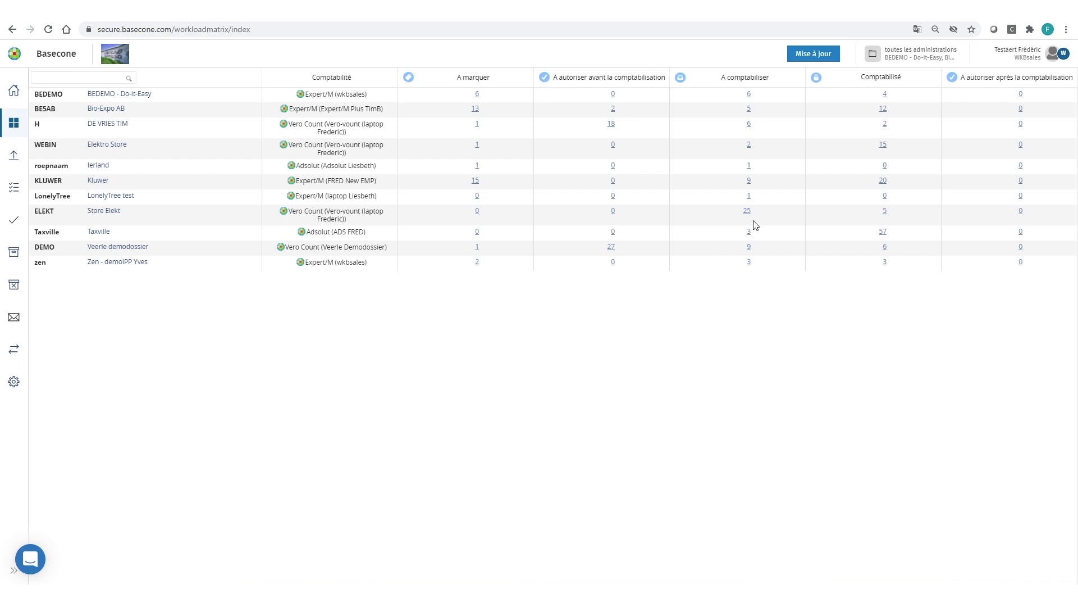
click(774, 83)
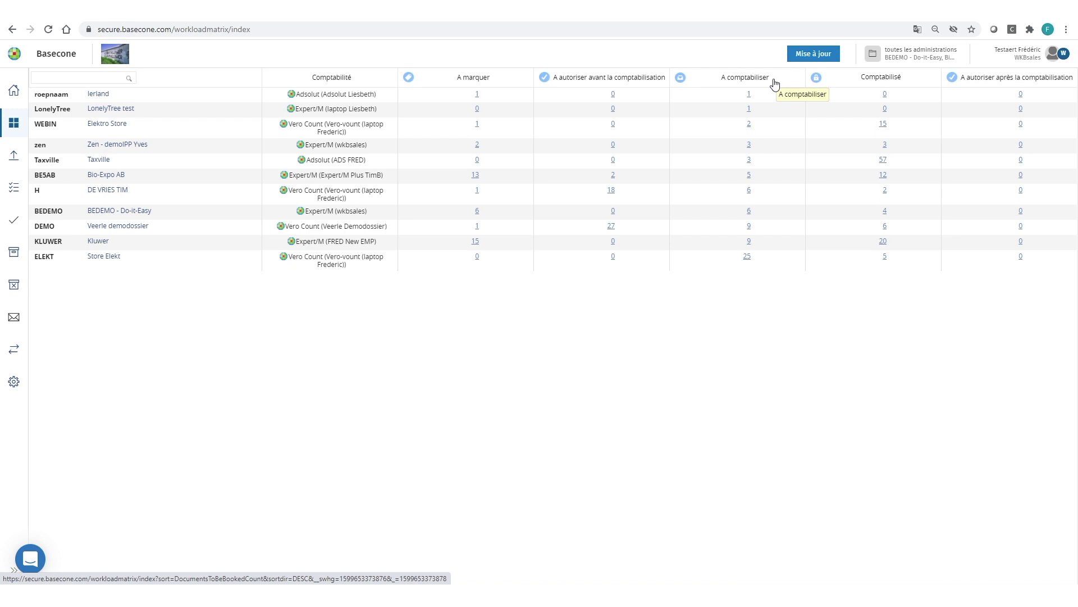
click(774, 83)
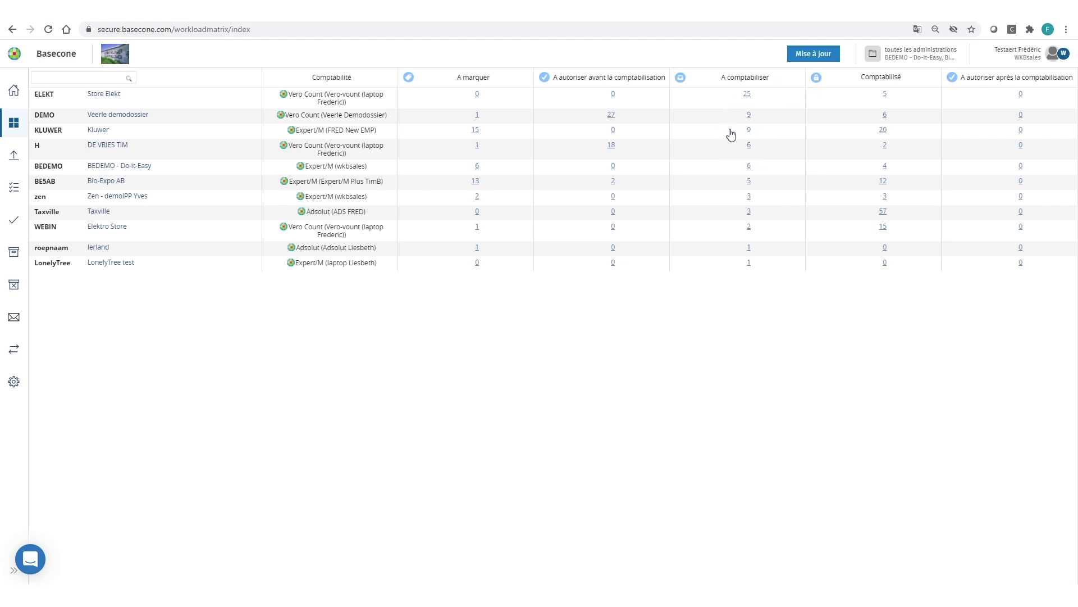
click(749, 133)
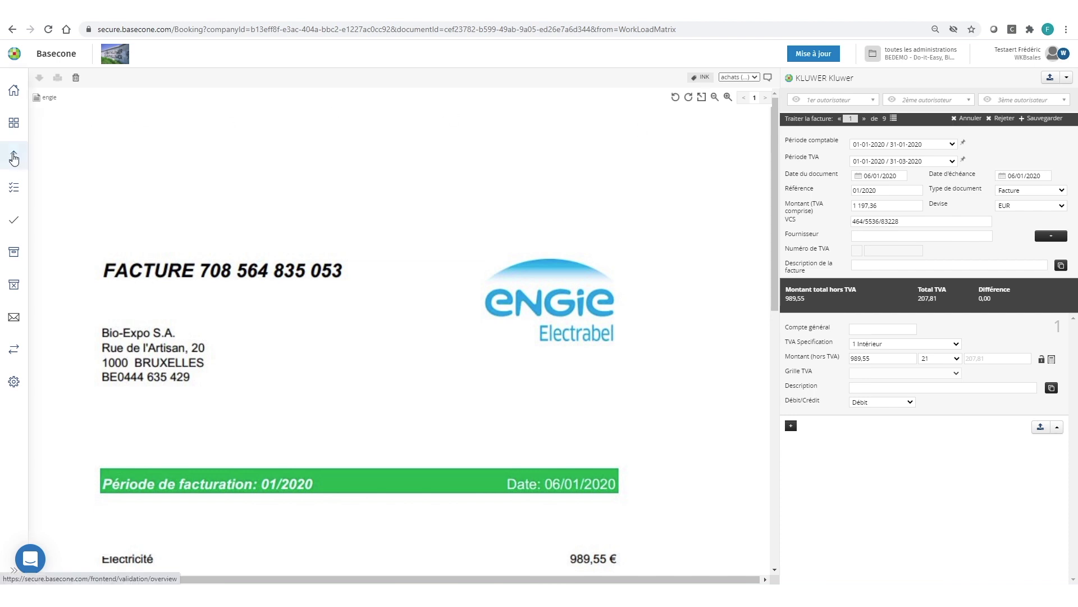
Go to the Aperçu des validations list of nine purchase invoices
mouse_move(14, 158)
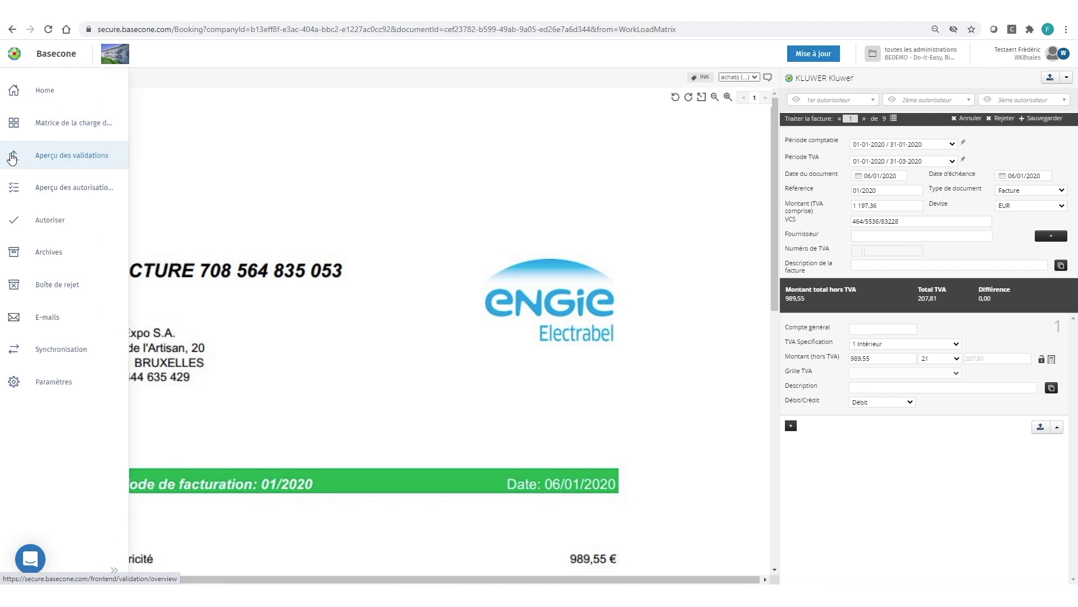
click(47, 156)
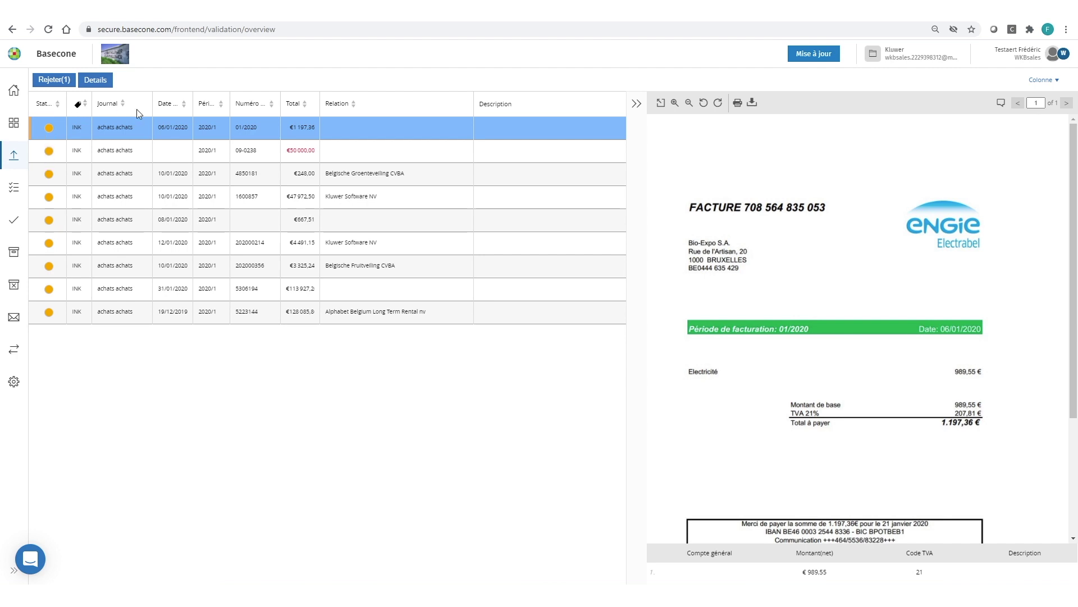
Hide the preview, reverse-sort by invoice number, and open the top Wallonie road-tax invoice
click(84, 107)
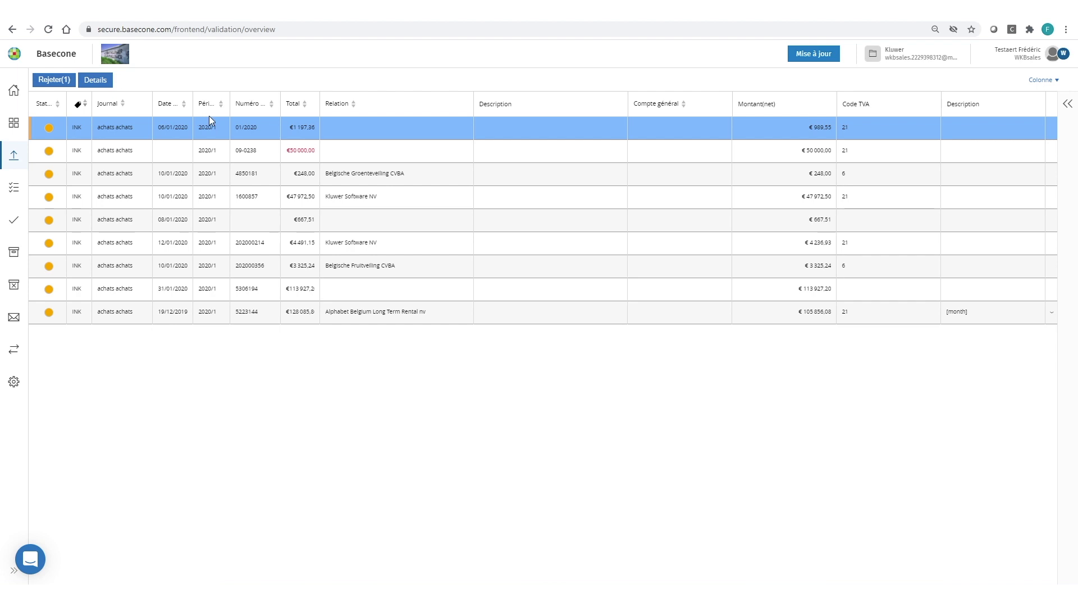
click(267, 109)
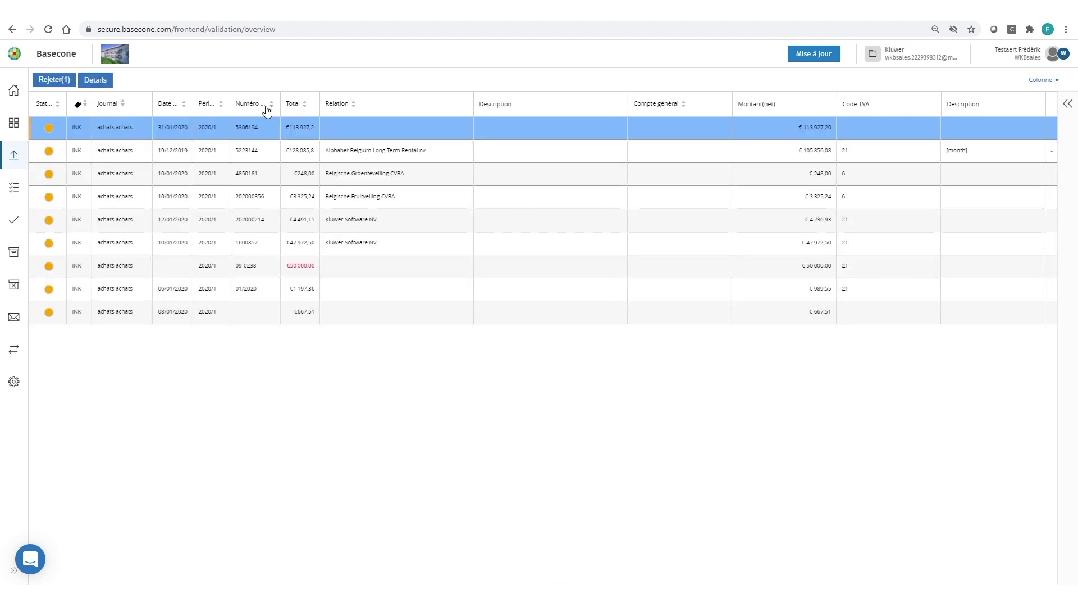
click(267, 109)
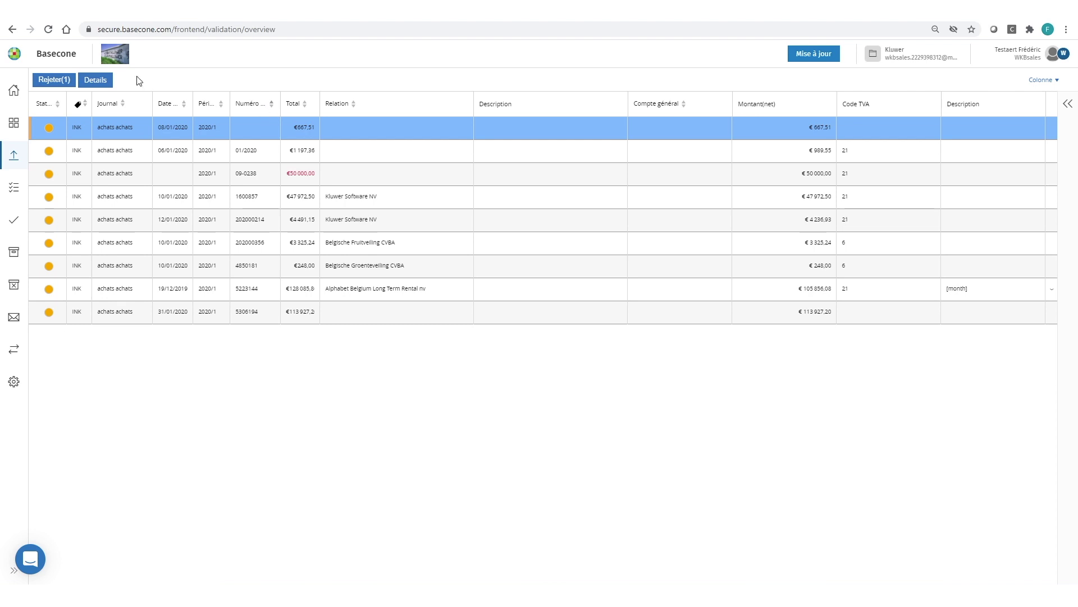
click(96, 81)
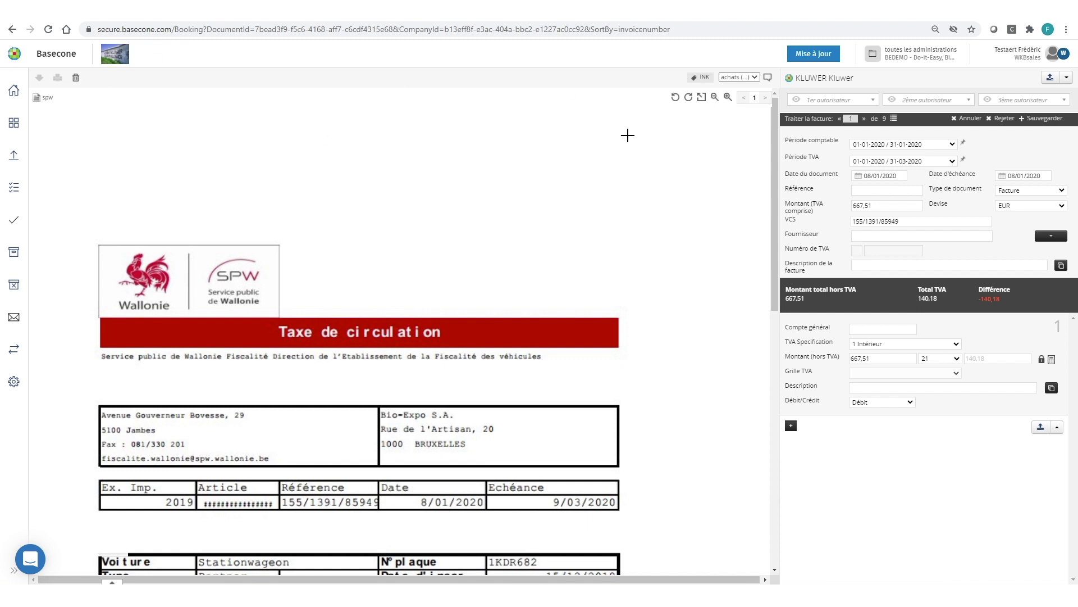
Skip to the next invoice, then go back to the validation overview list
click(864, 119)
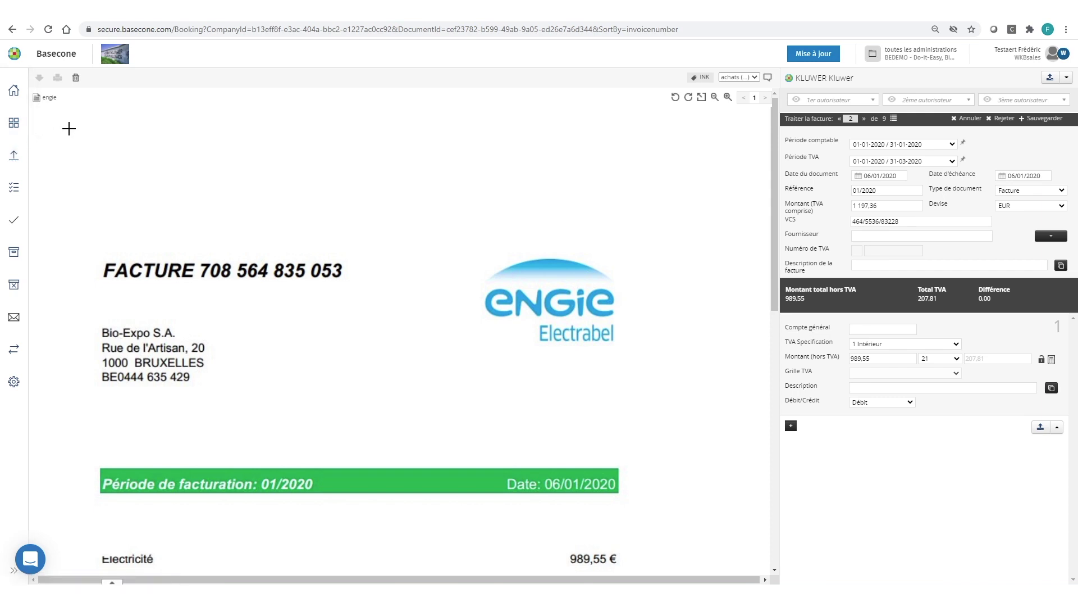
click(14, 158)
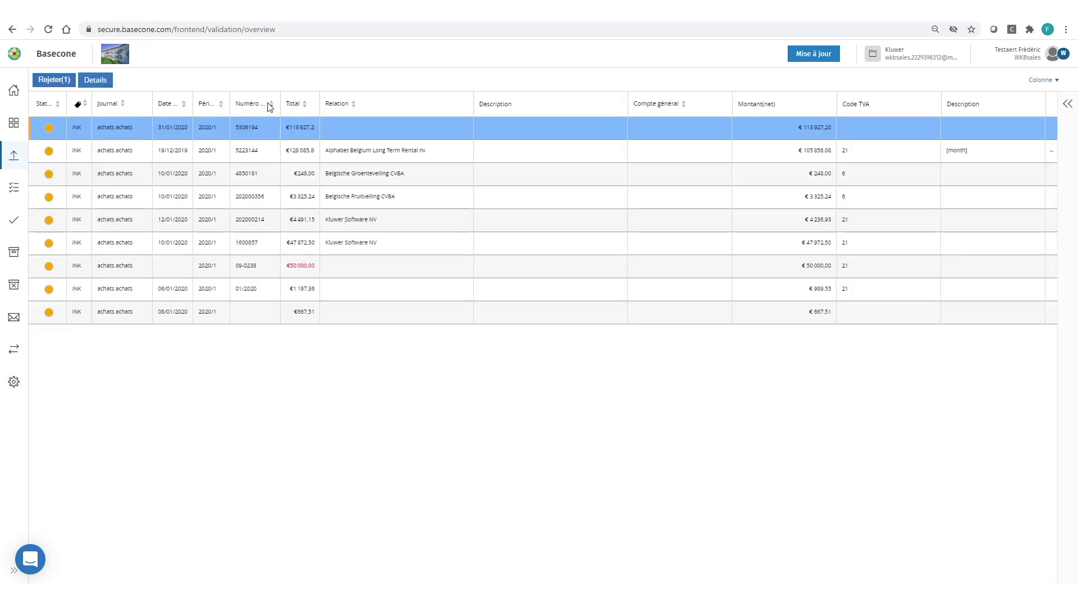
click(184, 107)
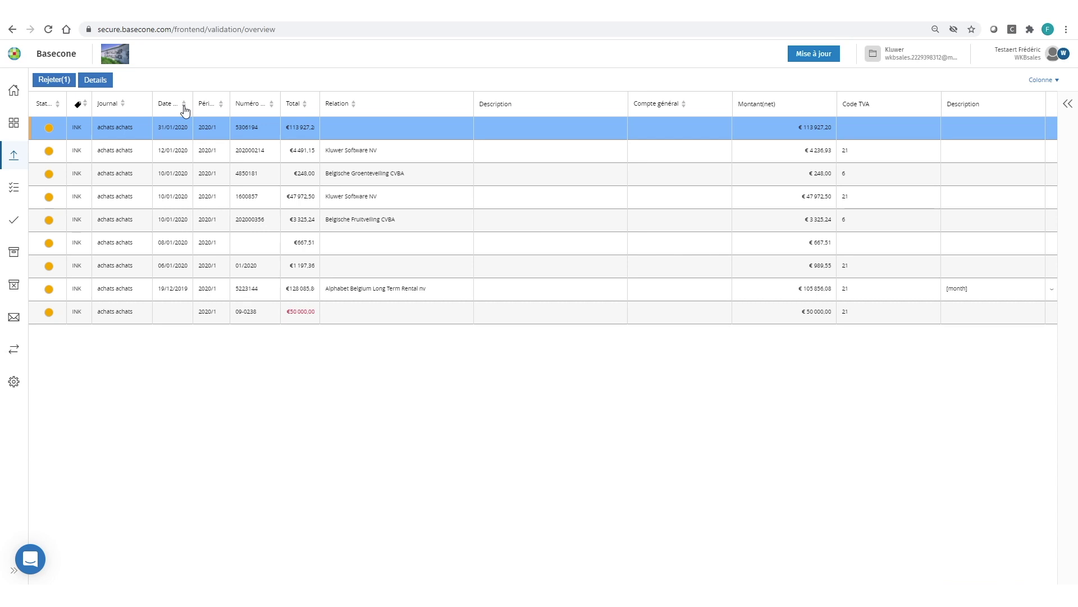
click(184, 106)
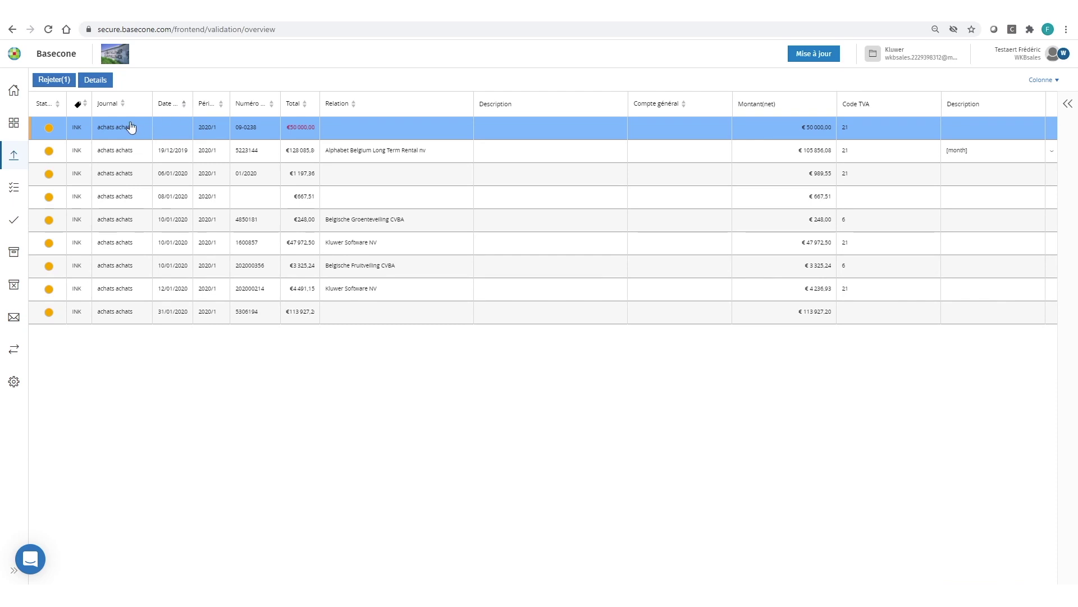
click(102, 83)
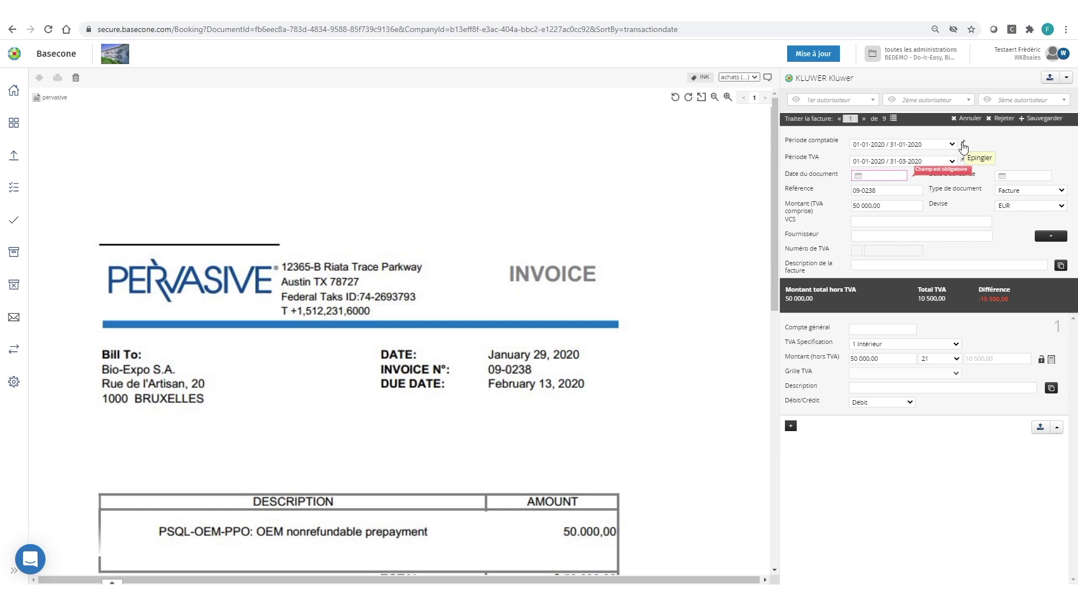
Pin accounting period 01-01-2020 / 31-01-2020 so following invoices keep it
click(963, 143)
Advance past the Alphabet invoice to the ENGIE Electrabel bill, 1 of 9
click(864, 118)
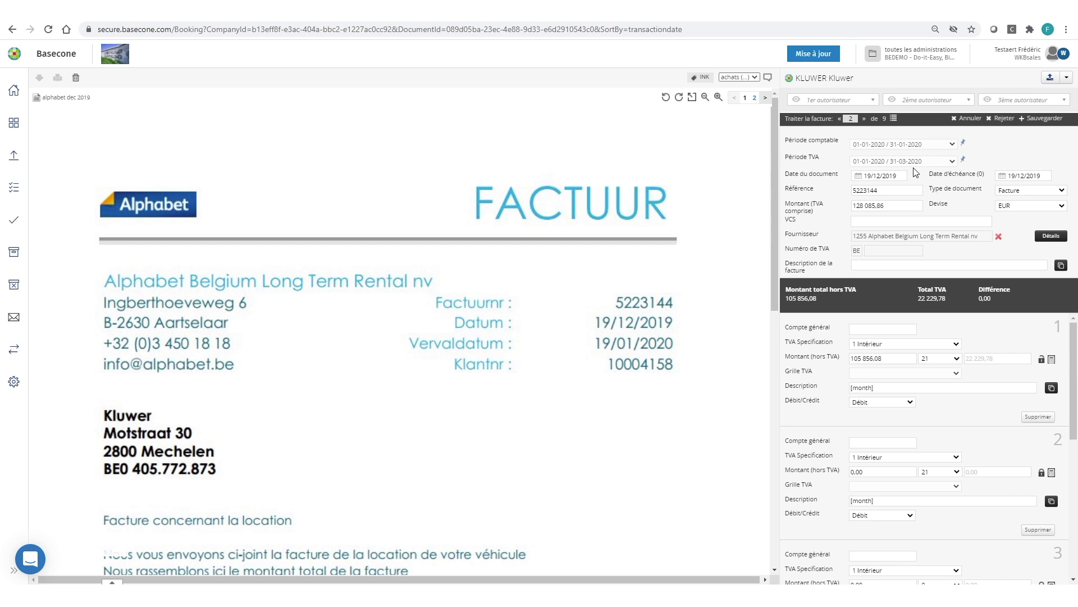
click(865, 118)
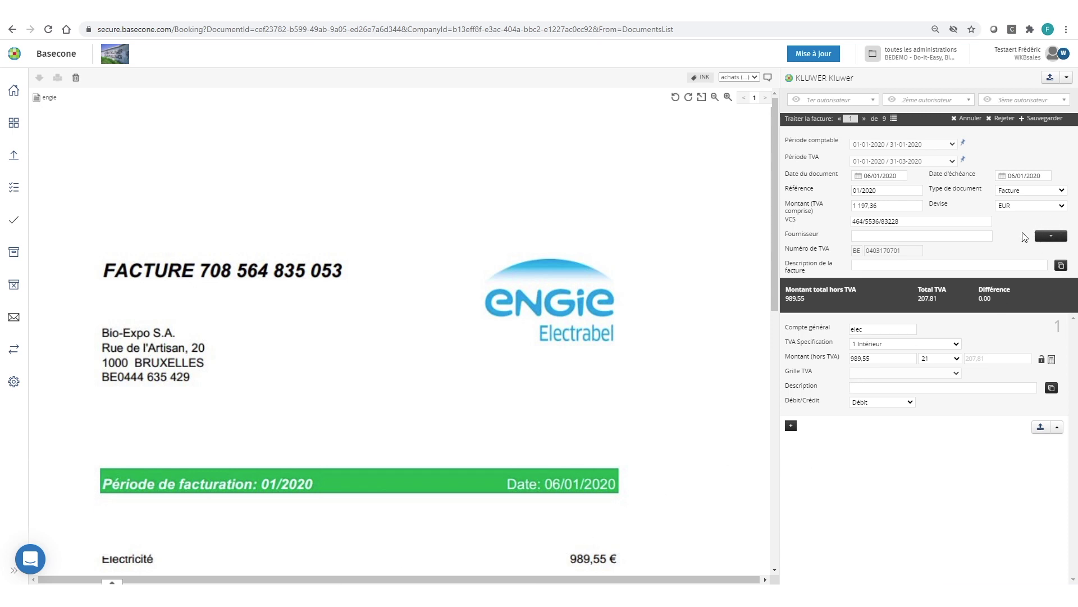
Add a new supplier named 'eNGie Electrabel', read from the invoice's ENGIE logo
click(1051, 236)
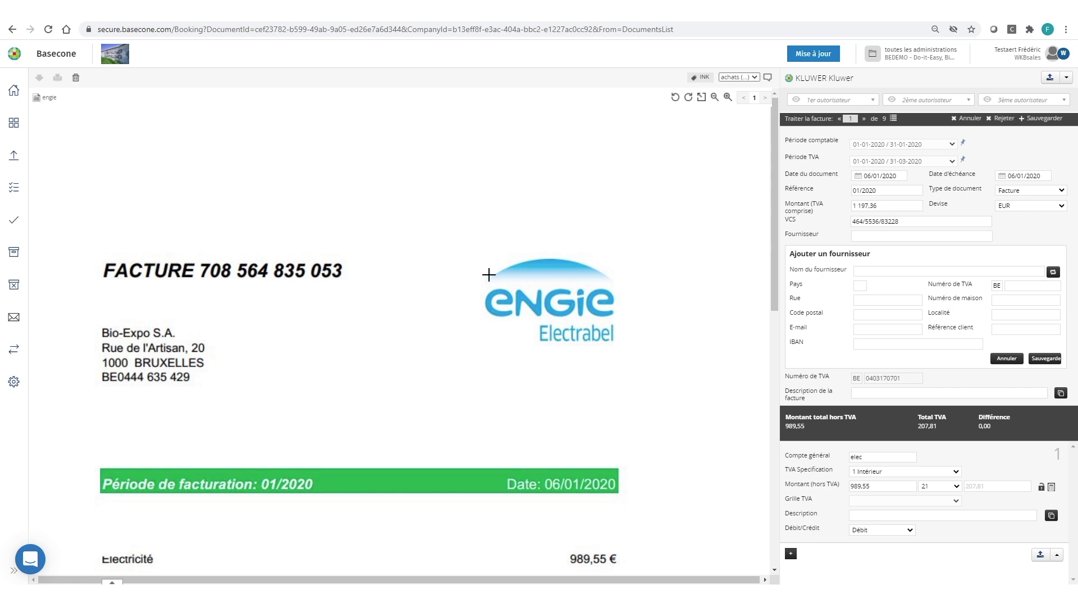
click(475, 282)
drag(476, 281, 630, 348)
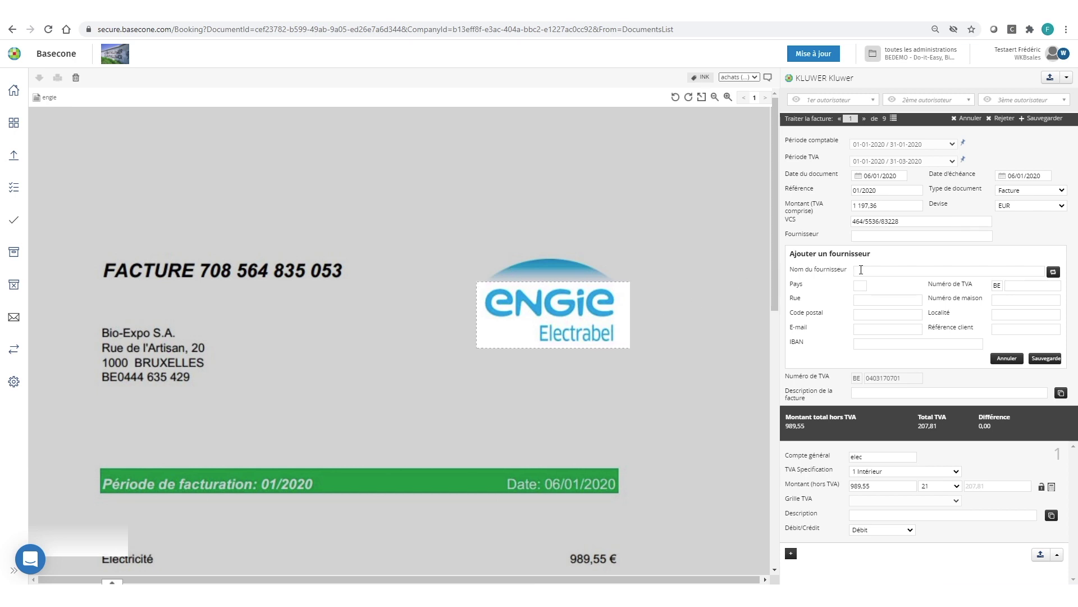
click(861, 270)
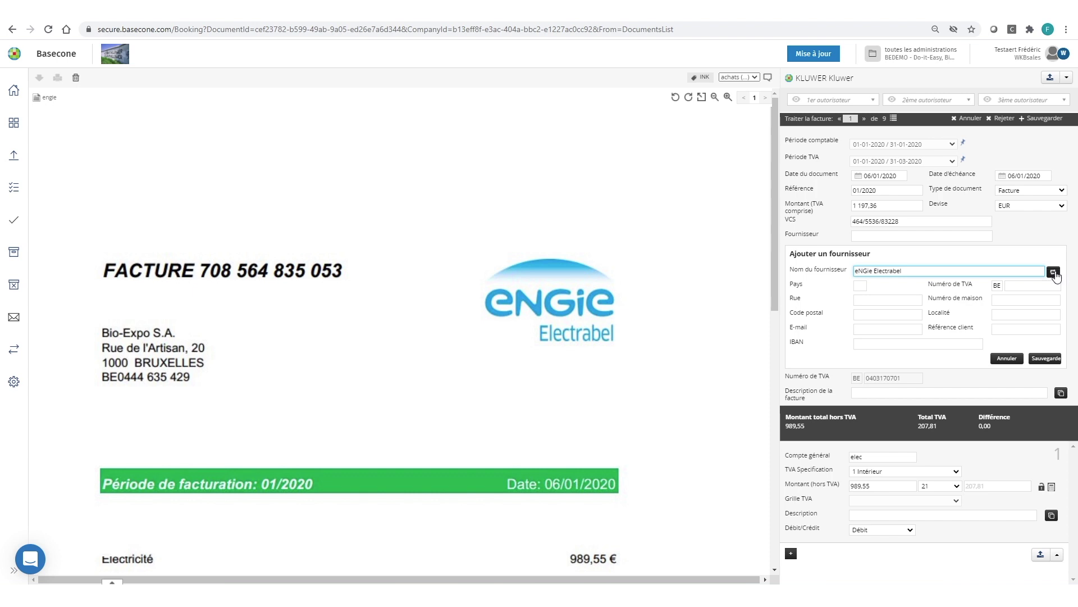
Accept the company lookup's VAT number, Brussels address and IBAN for the new supplier
click(1054, 273)
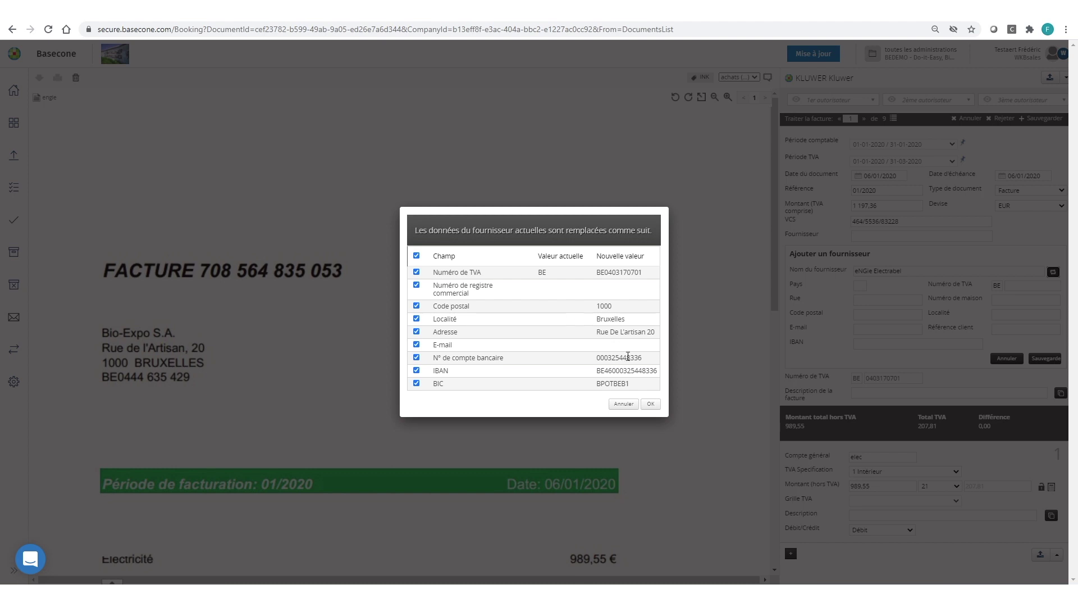
click(651, 404)
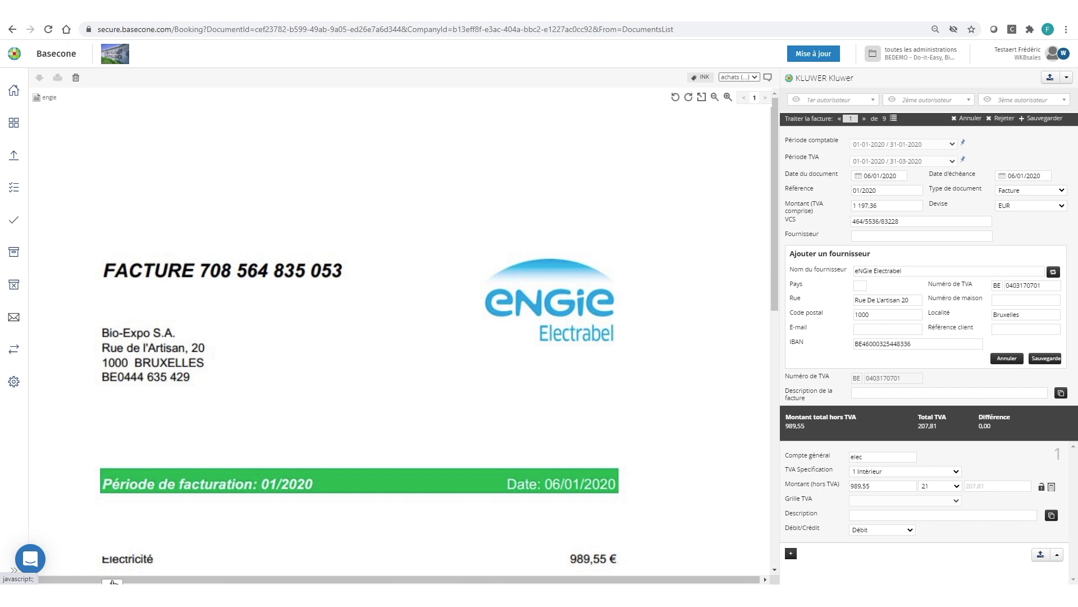
Show the Elément/Valeur panel with the ENGIE invoice's recognised fields beneath the image
click(112, 582)
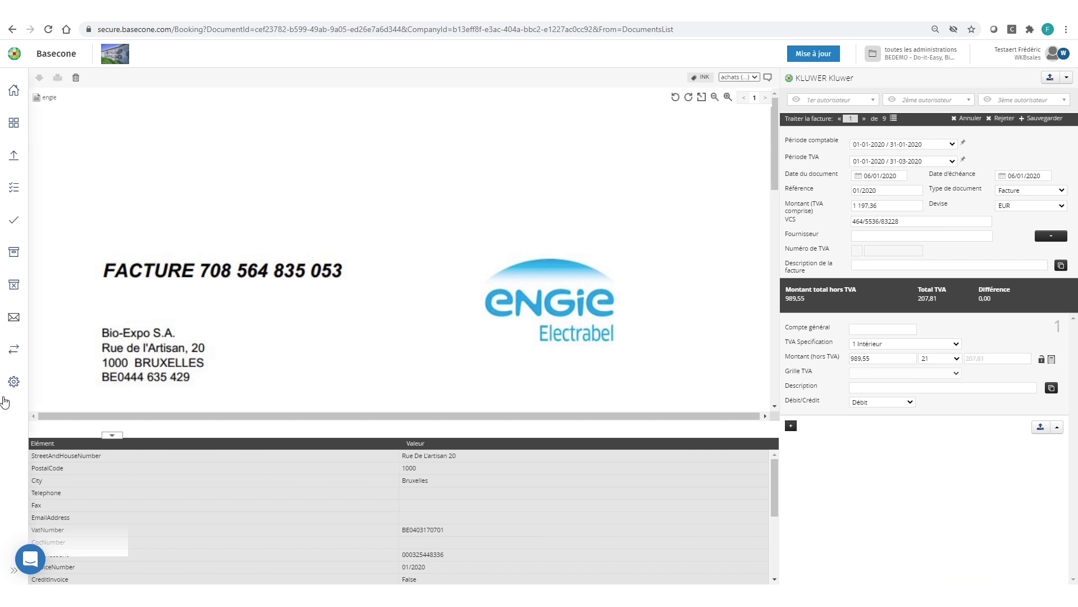
Search administrations for 'kluwer' and open DEMO KLUWER's general data page for editing
click(12, 384)
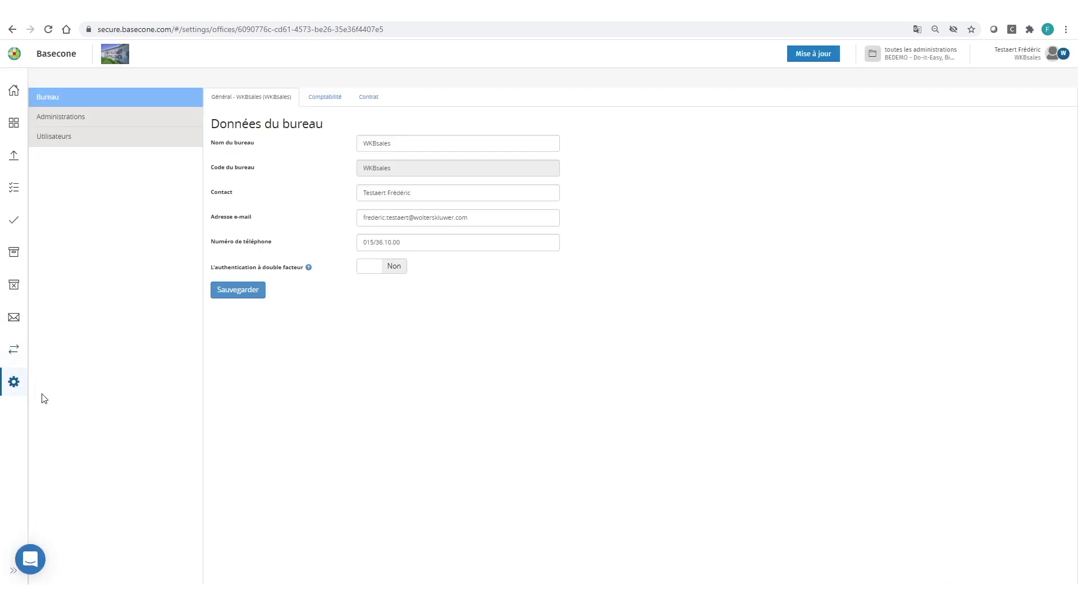
click(68, 117)
click(250, 77)
text(kluwer)
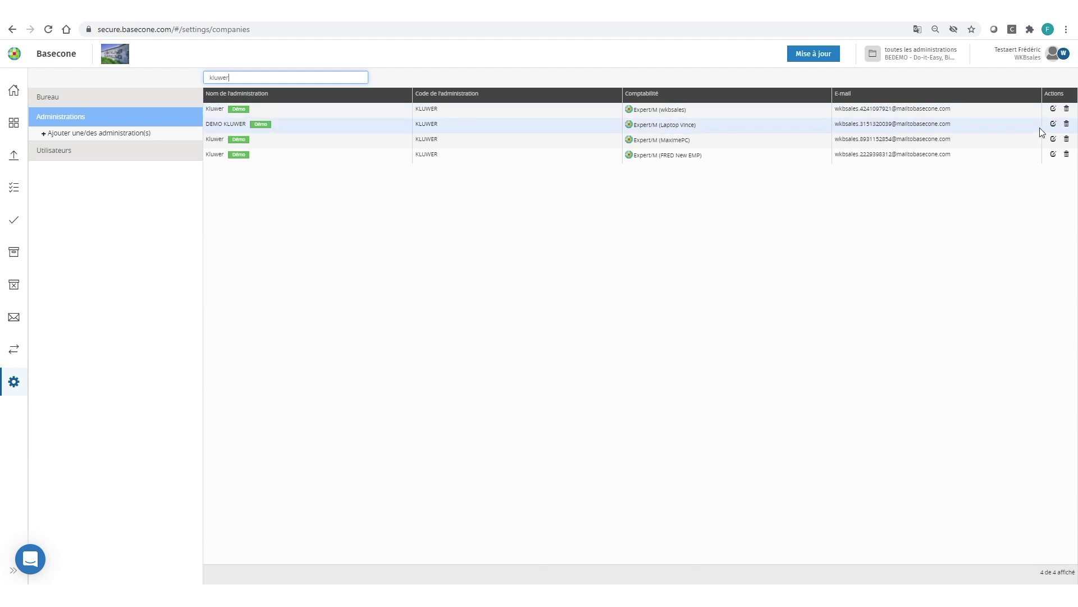
click(1053, 124)
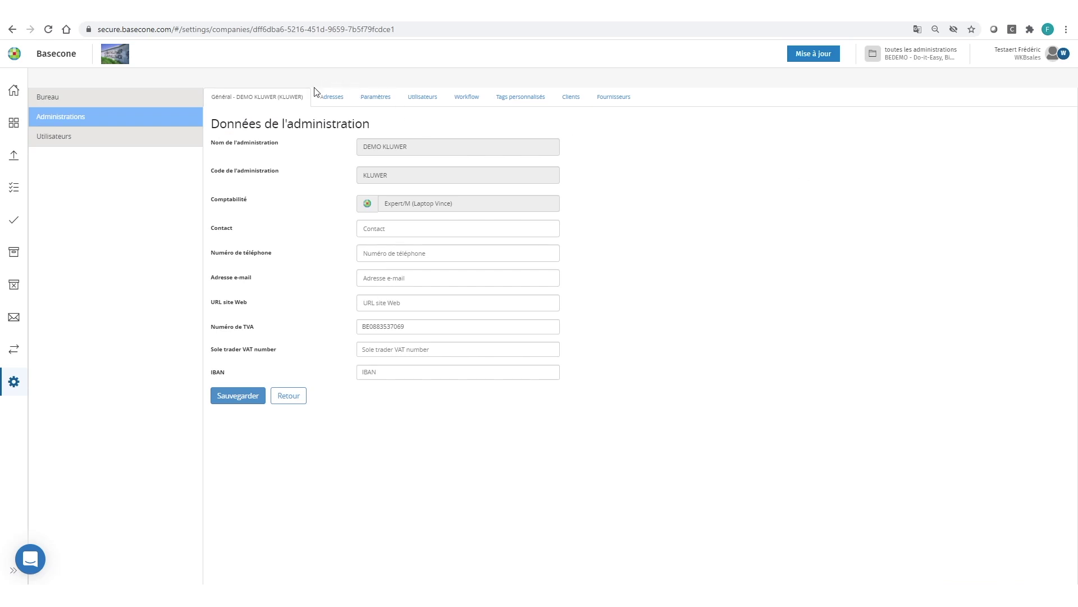
Switch to DEMO KLUWER's addresses and add an empty 'Adresse 1' beside the synchronised address
click(331, 100)
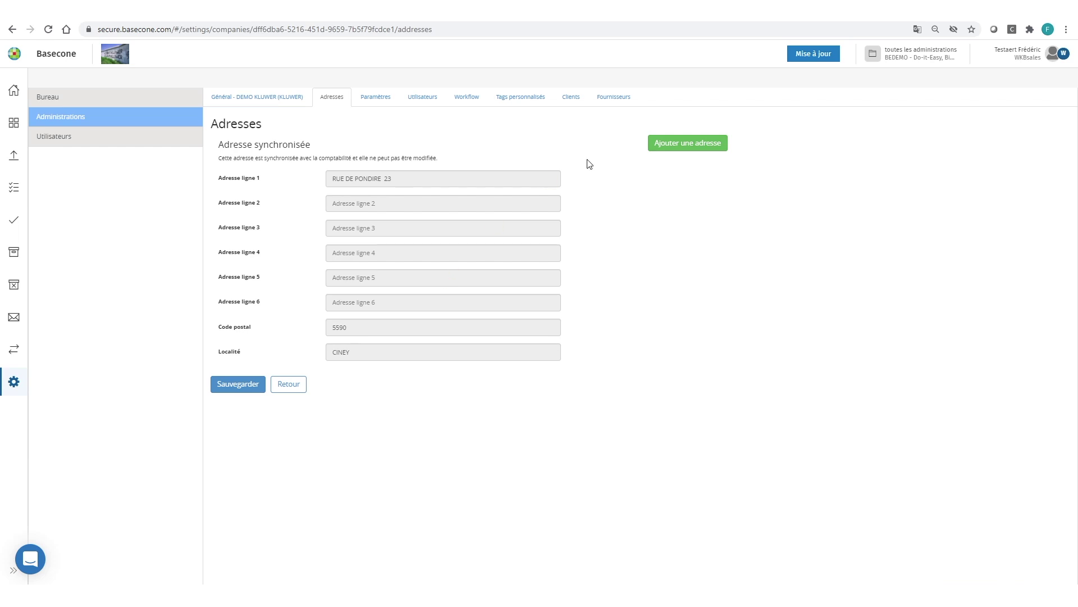
click(678, 143)
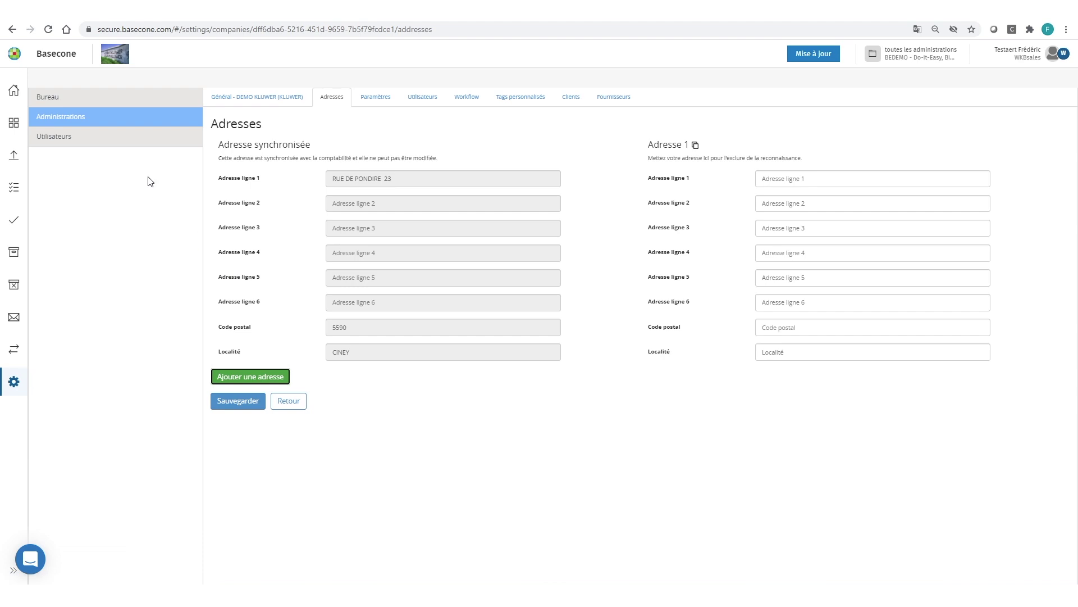
Return to the document list and open the engie invoice in the booking screen
click(12, 89)
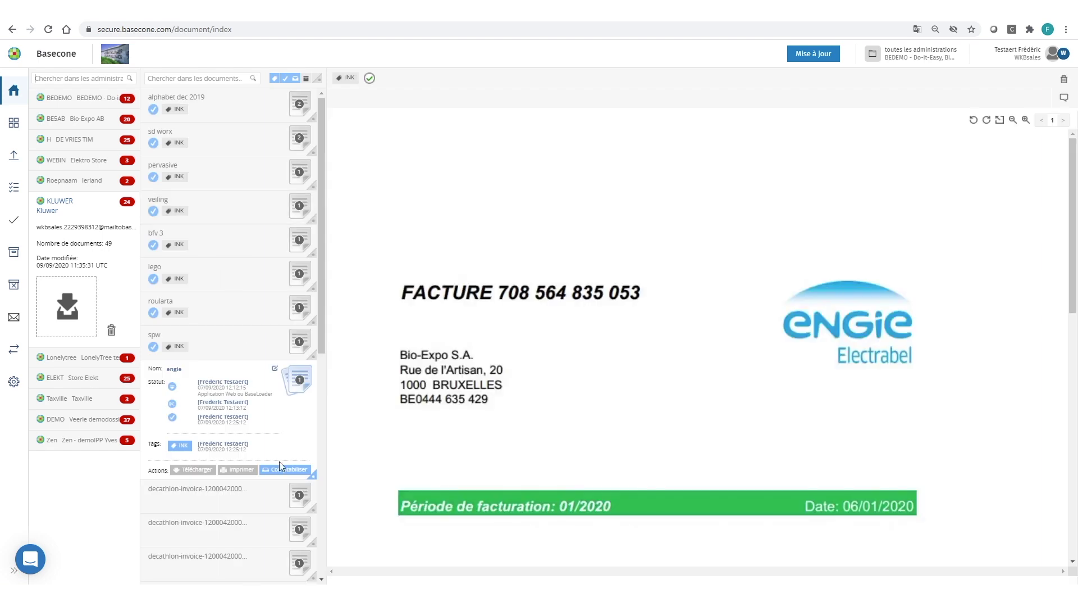
click(281, 471)
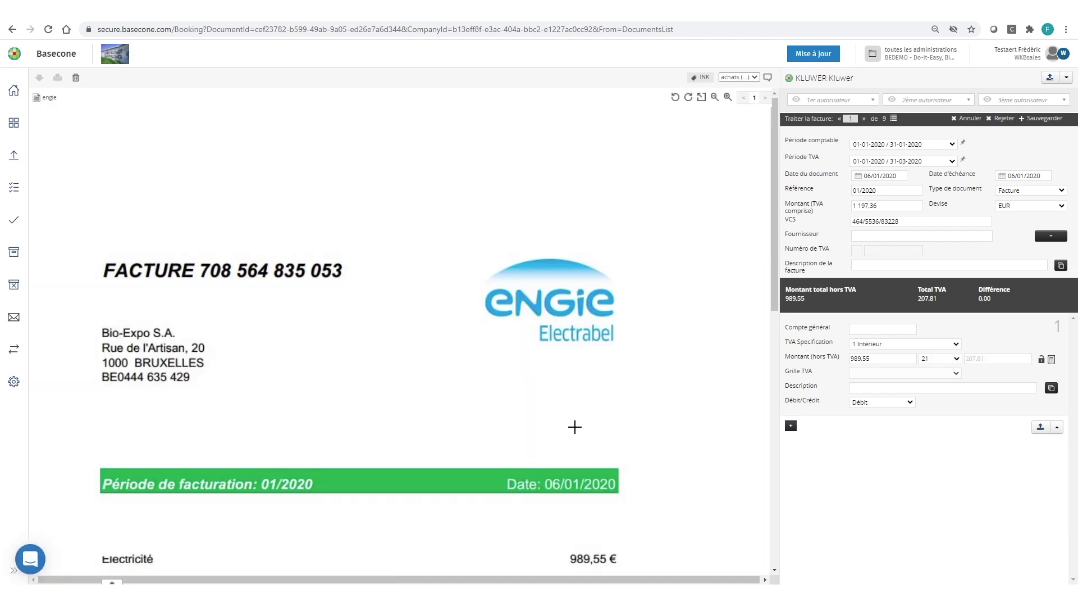
Open the Fournisseur dropdown on the Engie invoice's booking screen
click(870, 237)
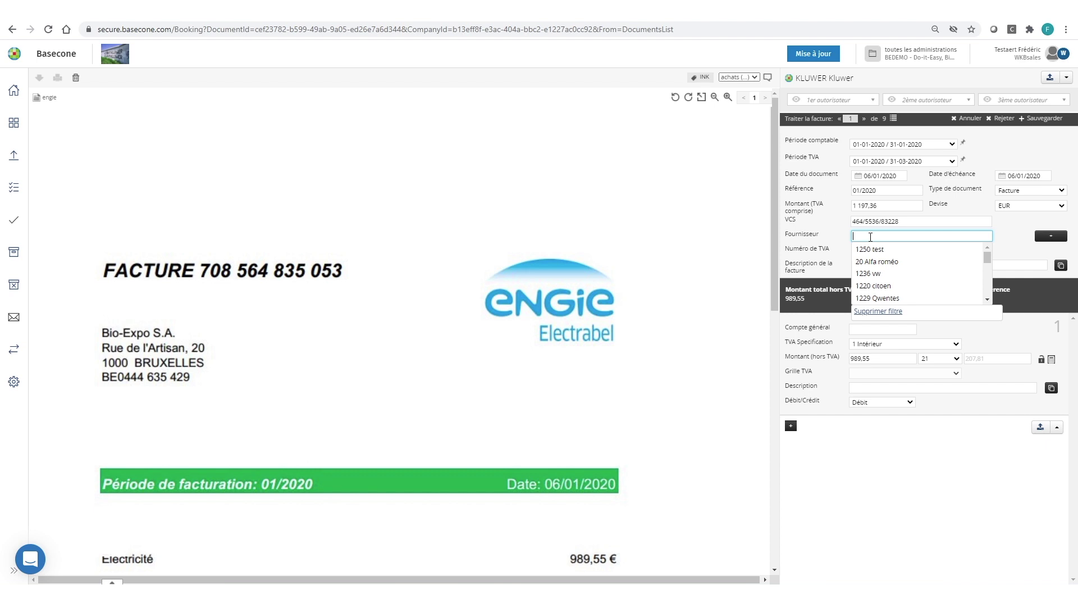
Browse the supplier list with its filter cleared, then start a blank 'Ajouter un fournisseur' form
scroll(876, 276, down, 1)
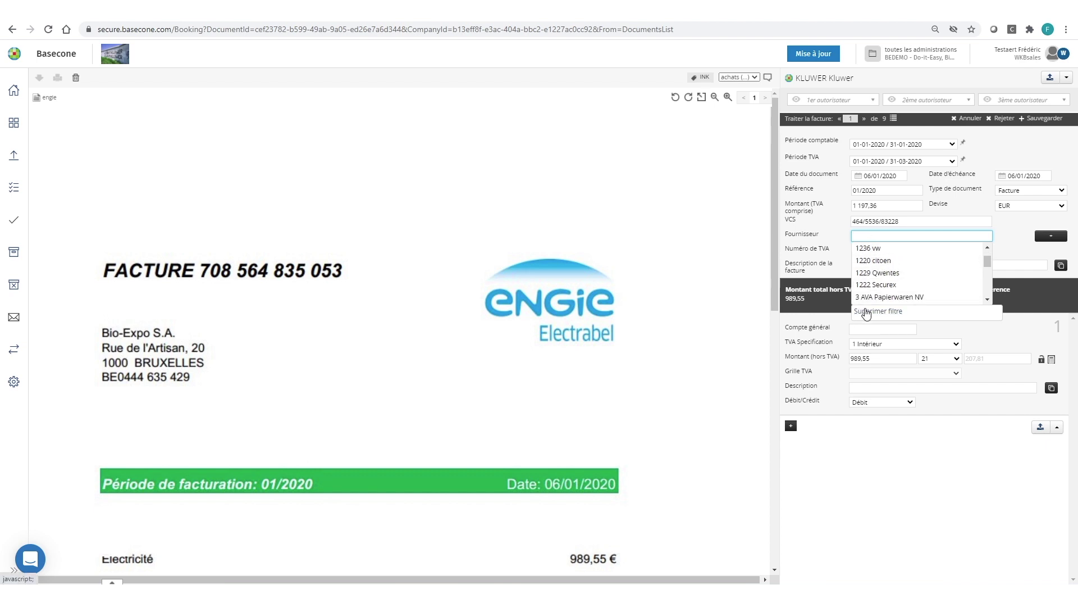
click(867, 312)
click(877, 236)
scroll(876, 298, down, 3)
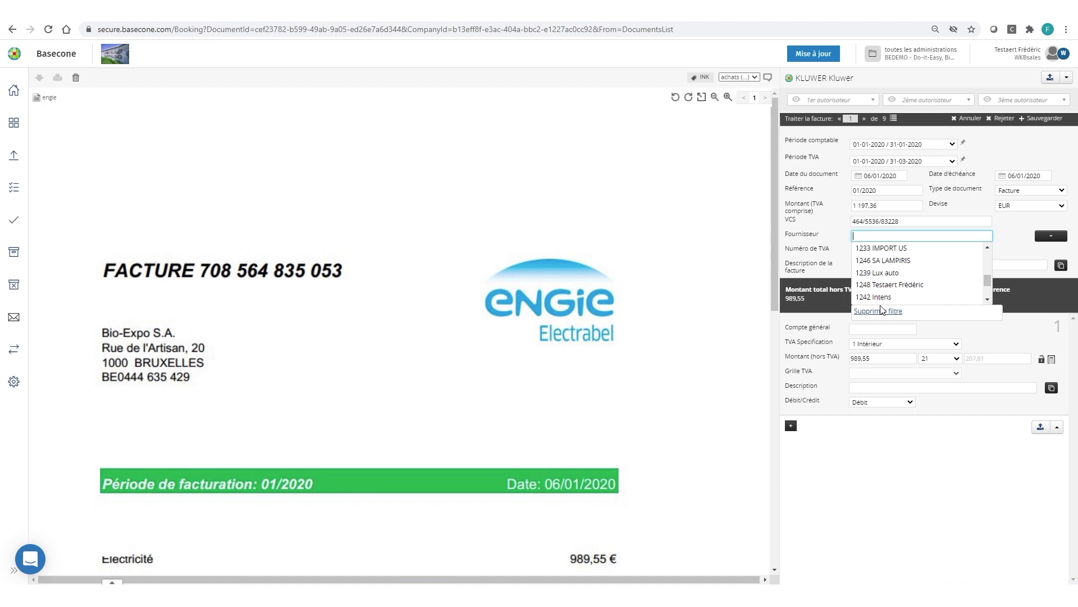
click(869, 234)
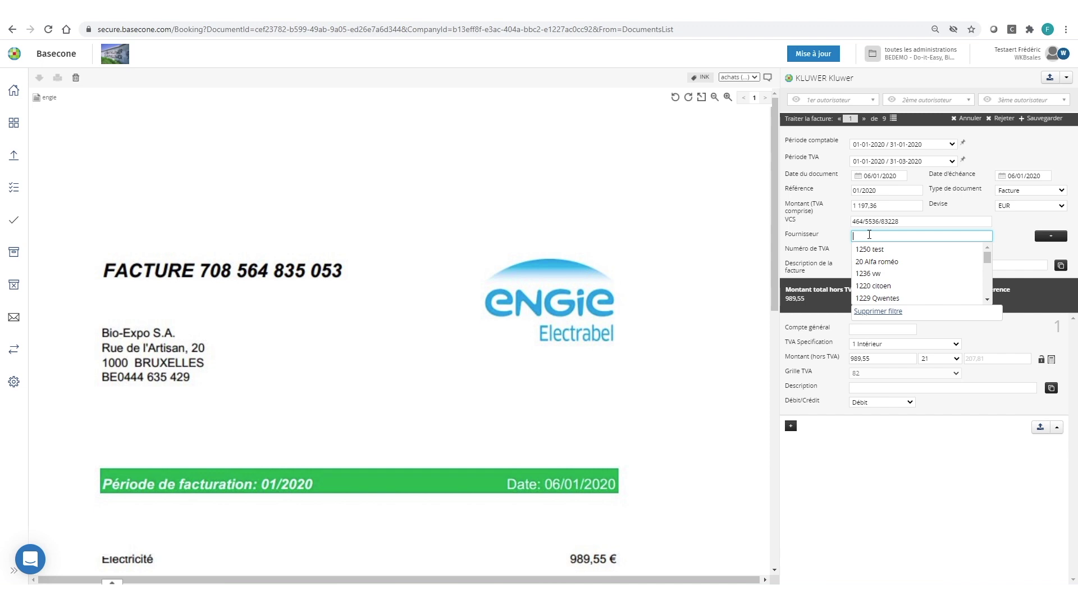
click(1051, 236)
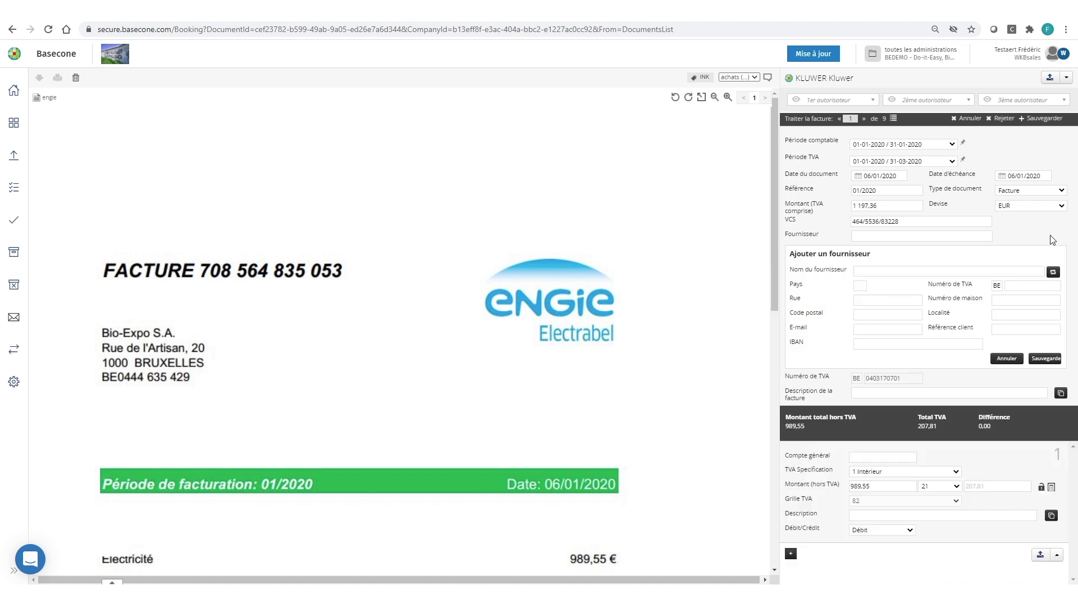
Fill the supplier form from the eNGie logo lookup and set the country to Belgique
drag(483, 288, 622, 342)
click(885, 270)
click(1053, 271)
click(652, 408)
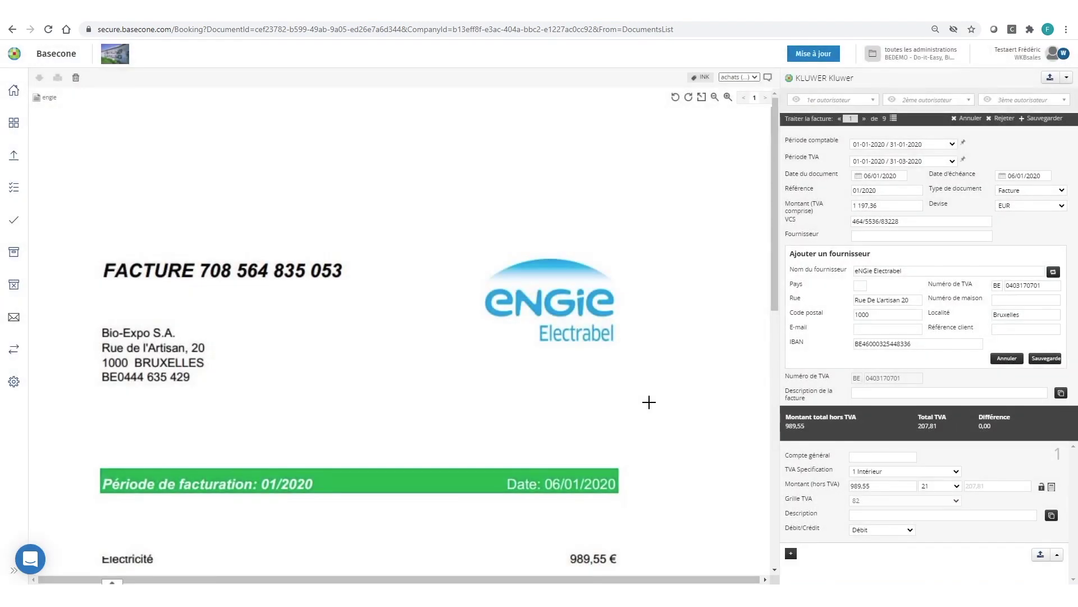
click(860, 285)
text(be)
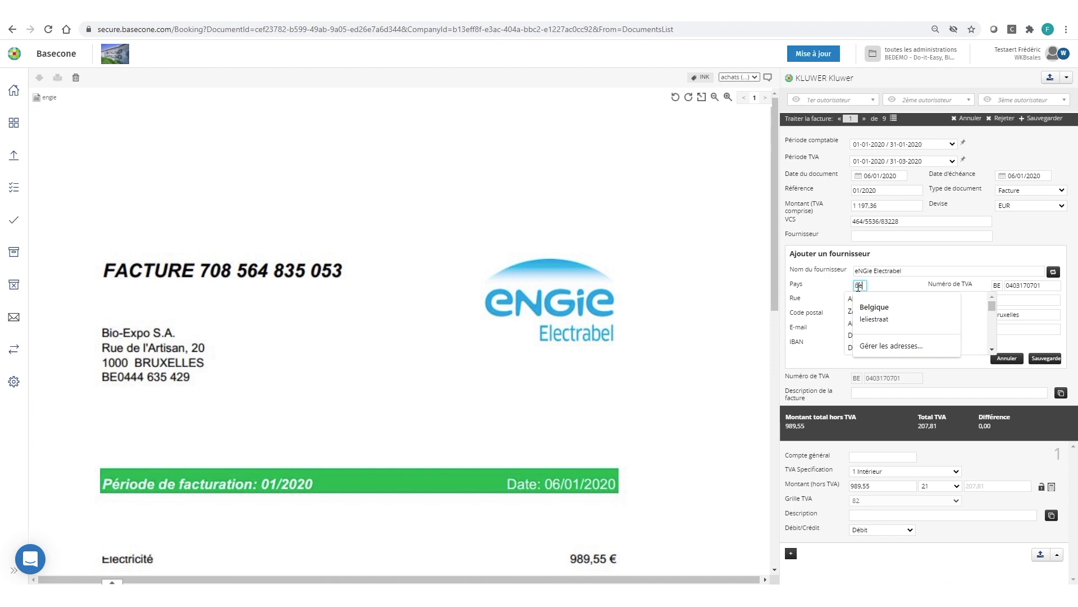
key(Tab)
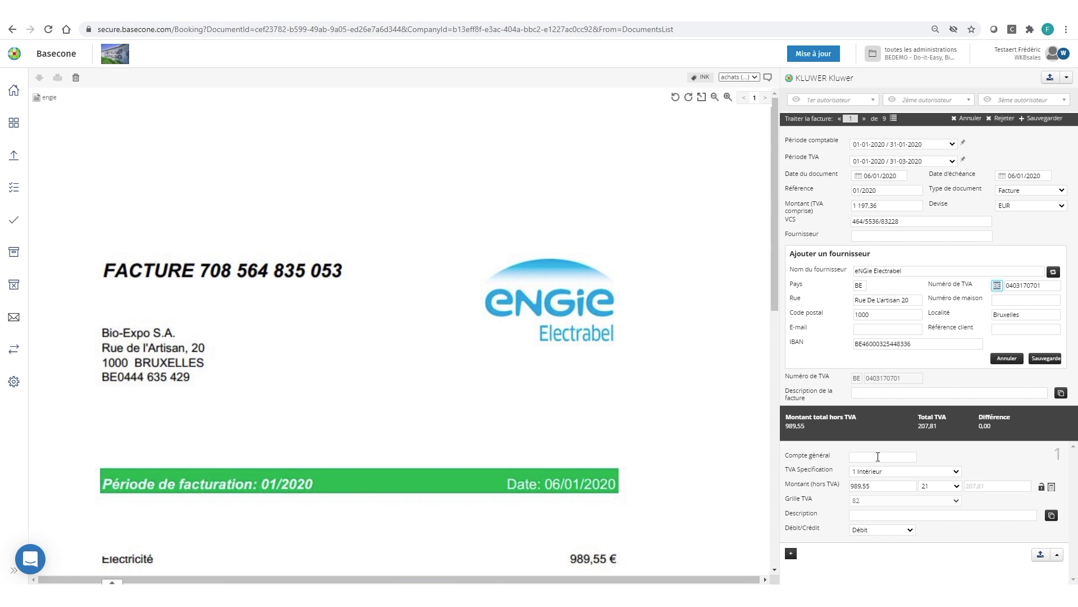
Search general accounts with '60*' and 'voiture', then 'electri' to reach 611700 Electricité
click(872, 458)
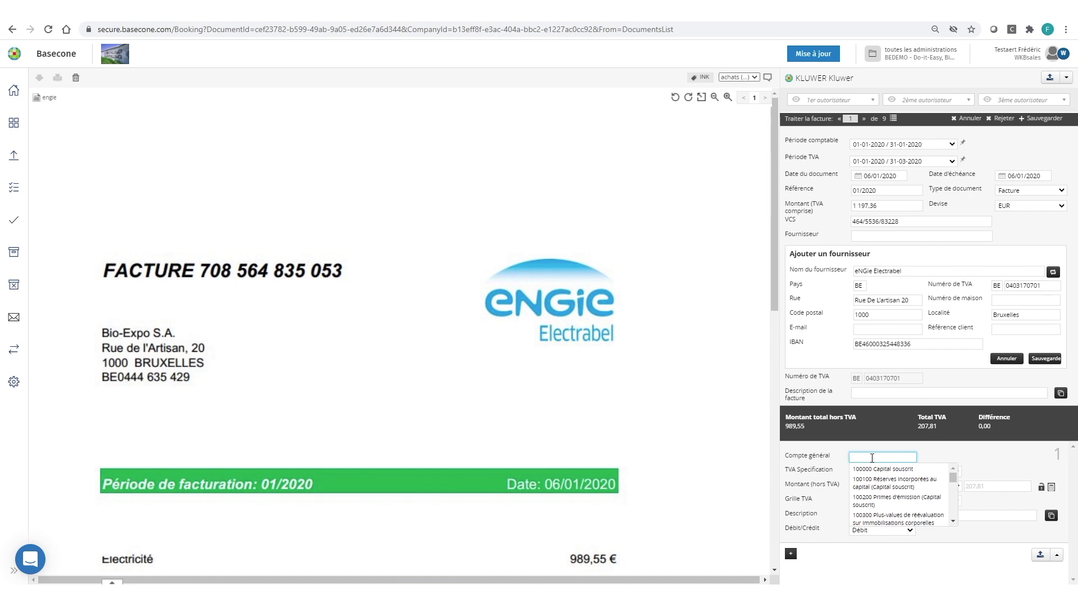
text(60)
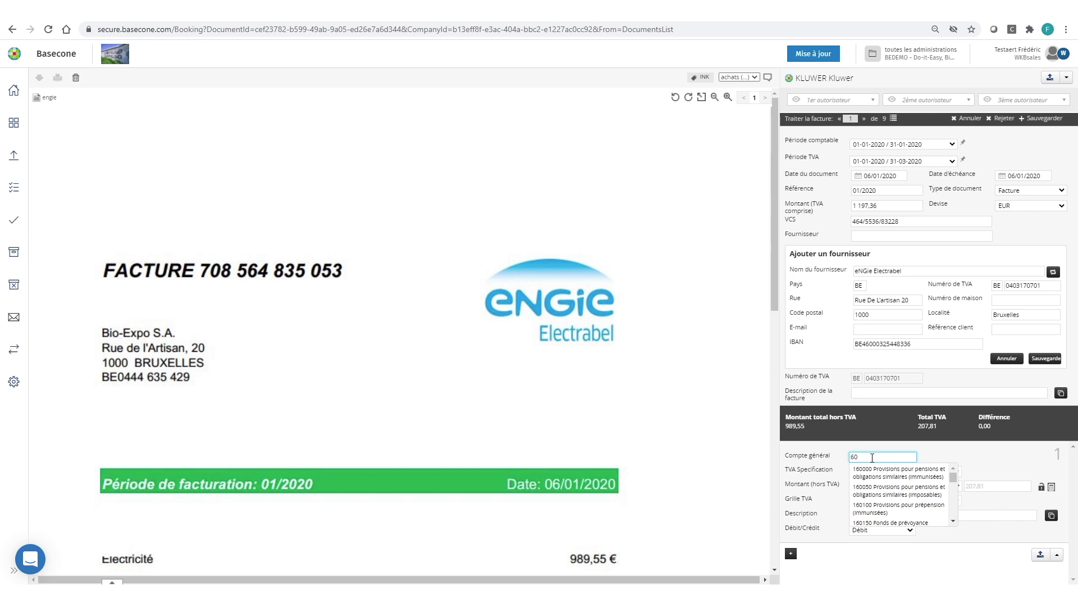
text(*)
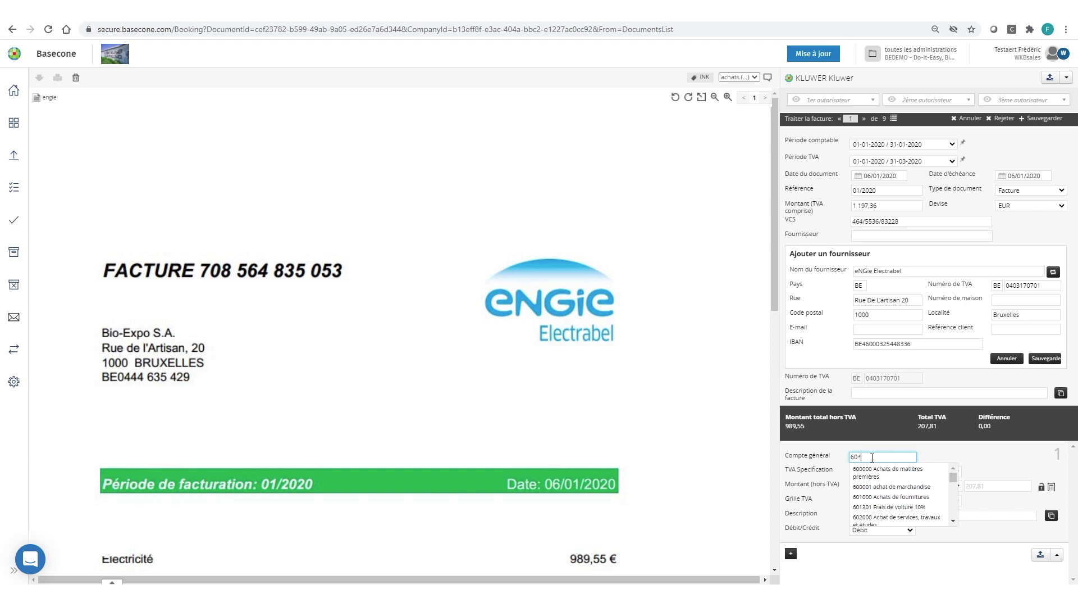
key(BackSpace)
key(BackSpace)
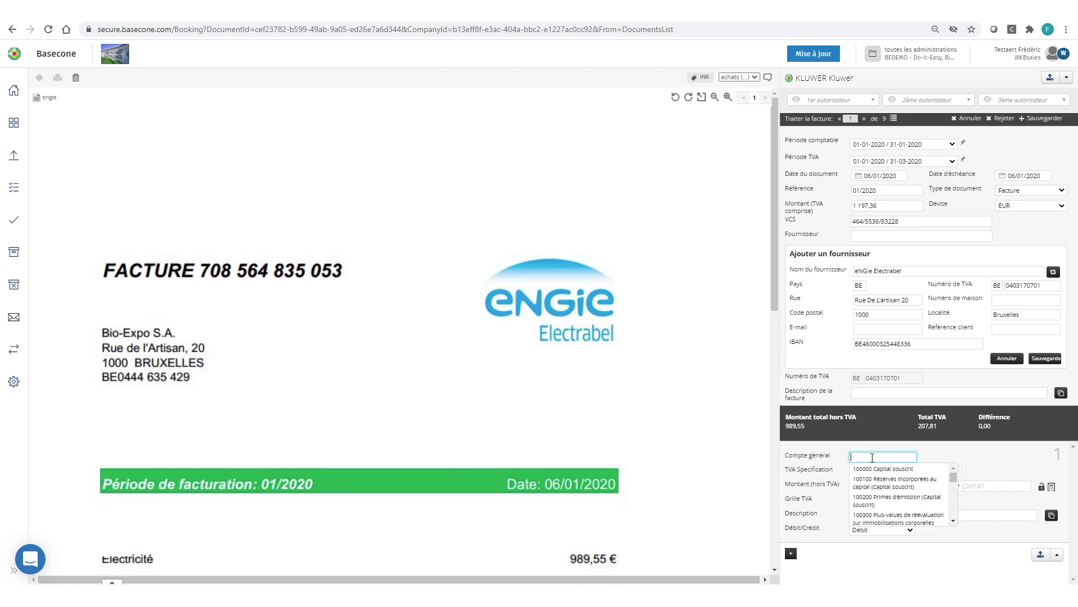
text(voiture)
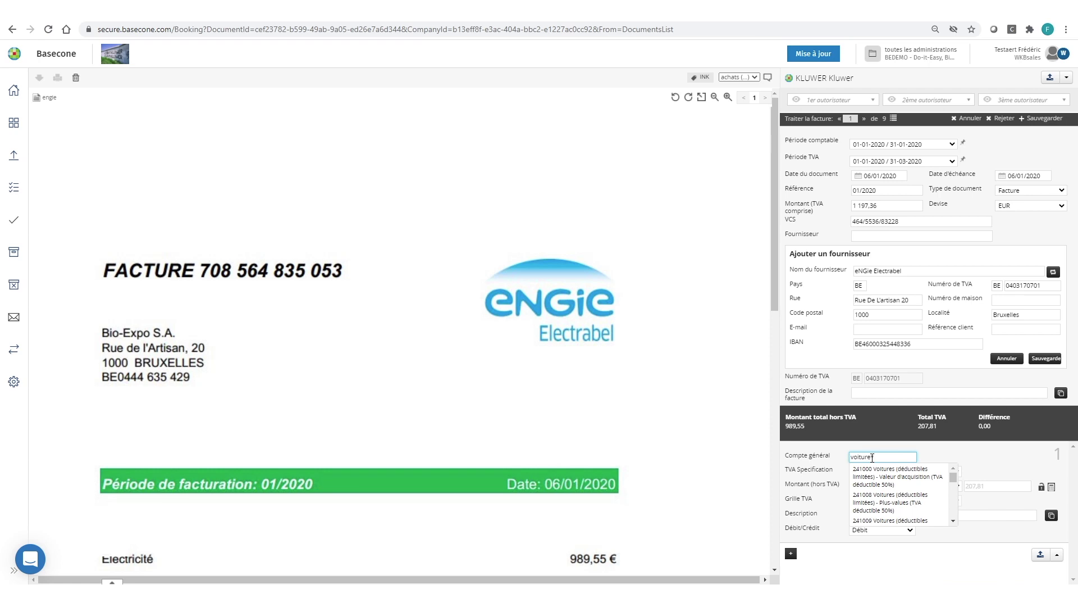
key(BackSpace)
key(BackSpace)
key(BackSpace)
key(BackSpace)
key(BackSpace)
key(BackSpace)
key(BackSpace)
text(electri)
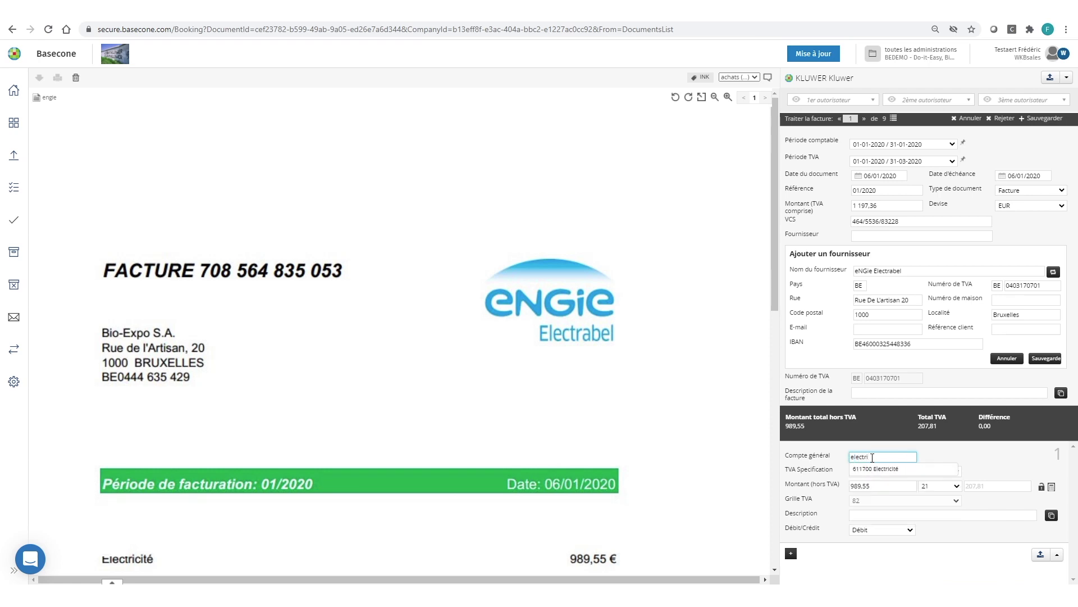
Book the line to 611700 Electricité, keep VAT specification 1 Intérieur, and dismiss the e-mail notification
click(872, 469)
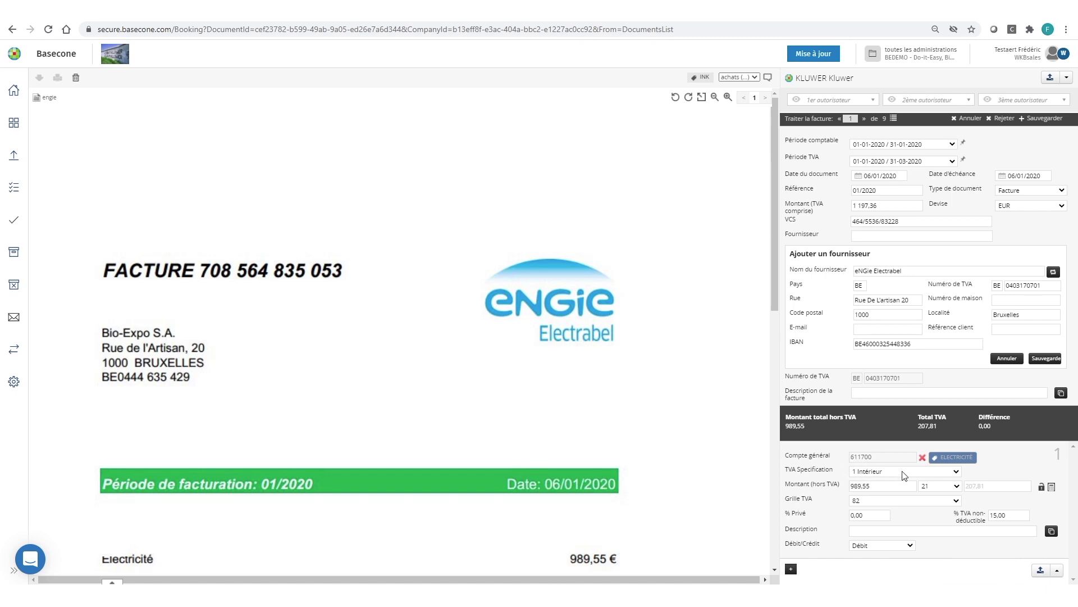
click(957, 473)
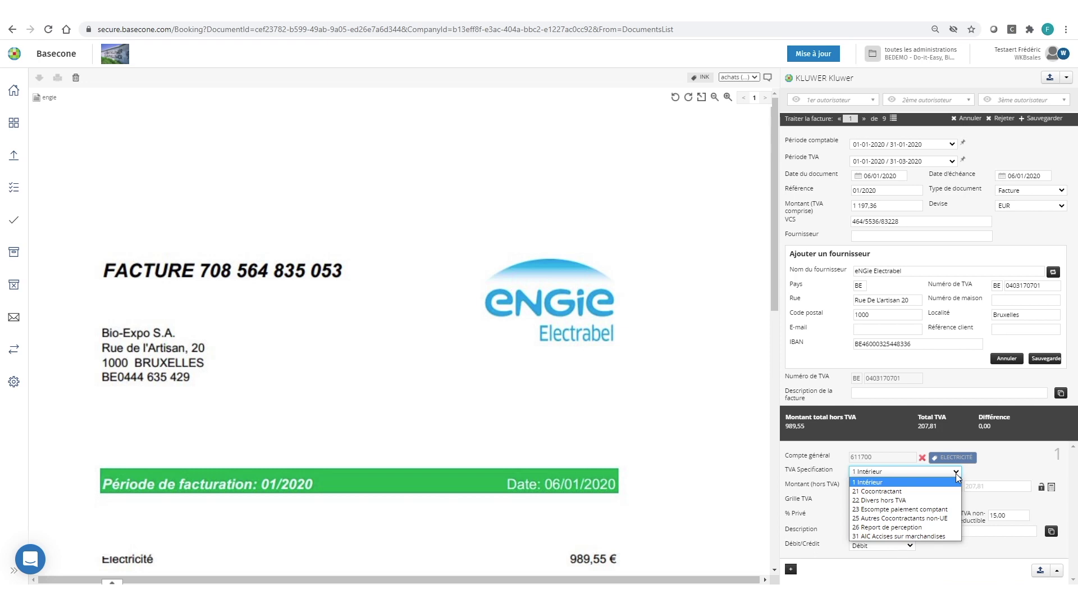
click(957, 476)
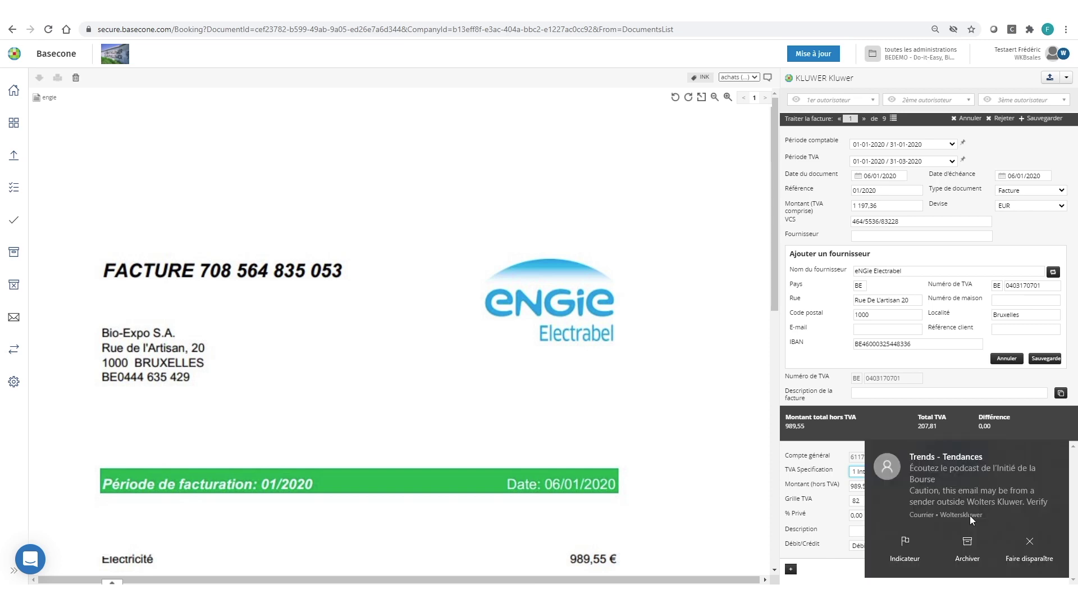
click(1033, 549)
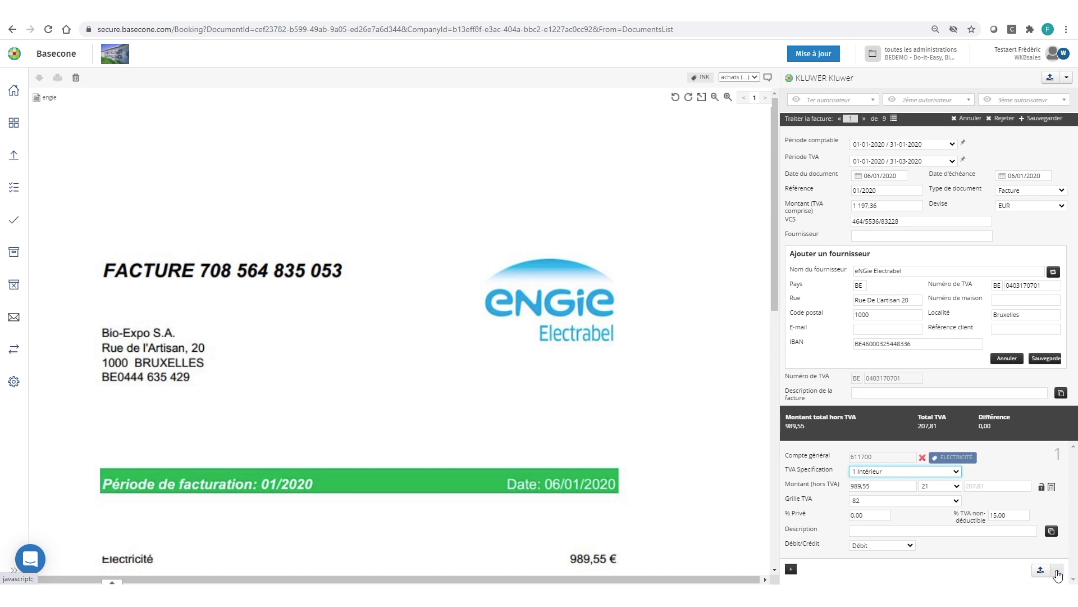
click(1058, 572)
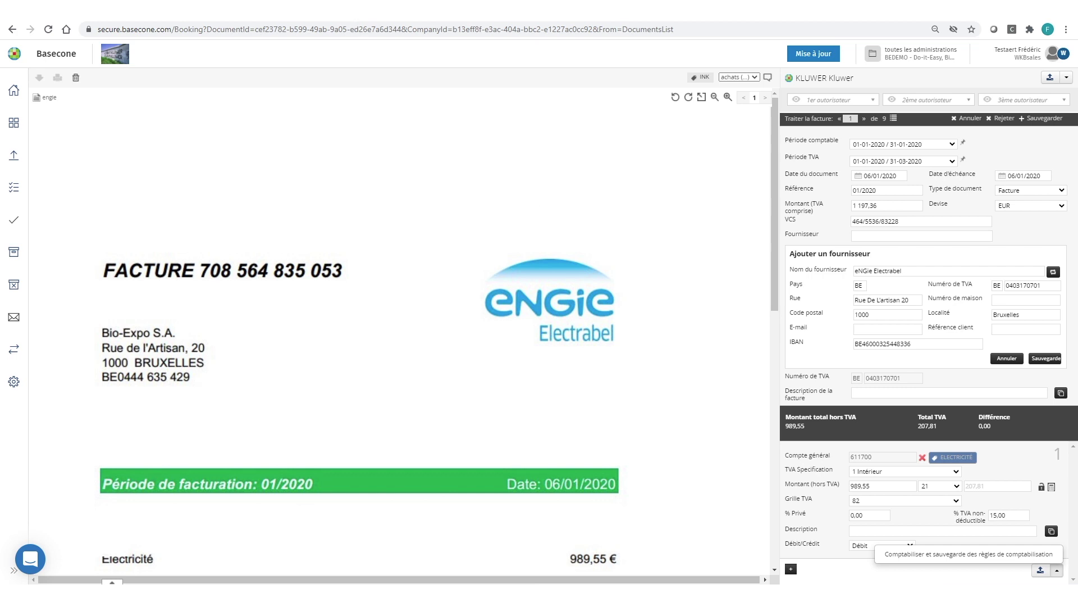
click(328, 13)
click(194, 12)
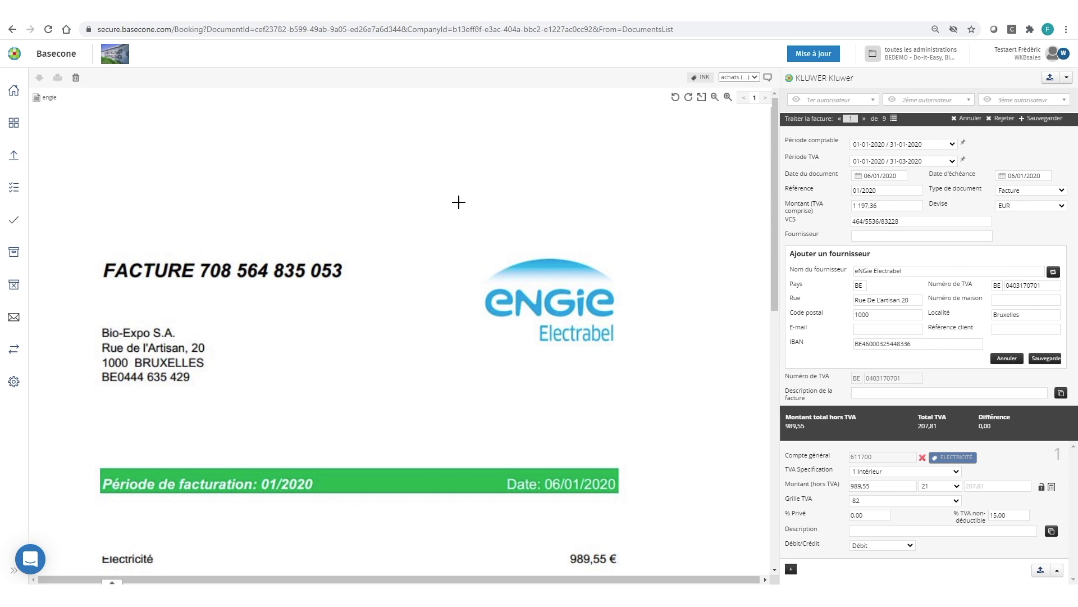
Open the alfabet jan invoice from the documents overview in the booking screen
click(17, 97)
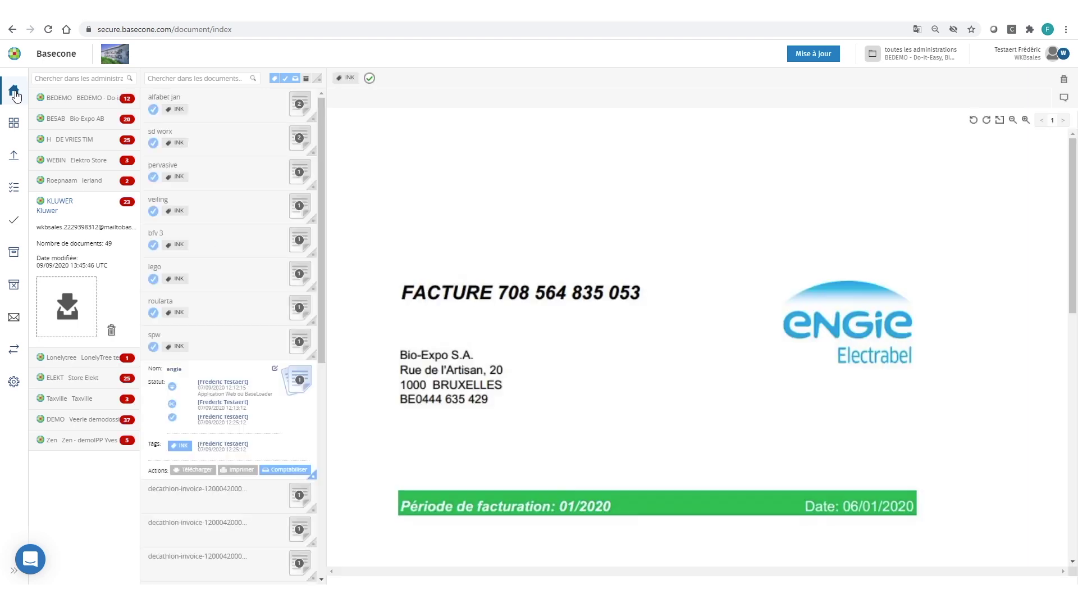
click(298, 108)
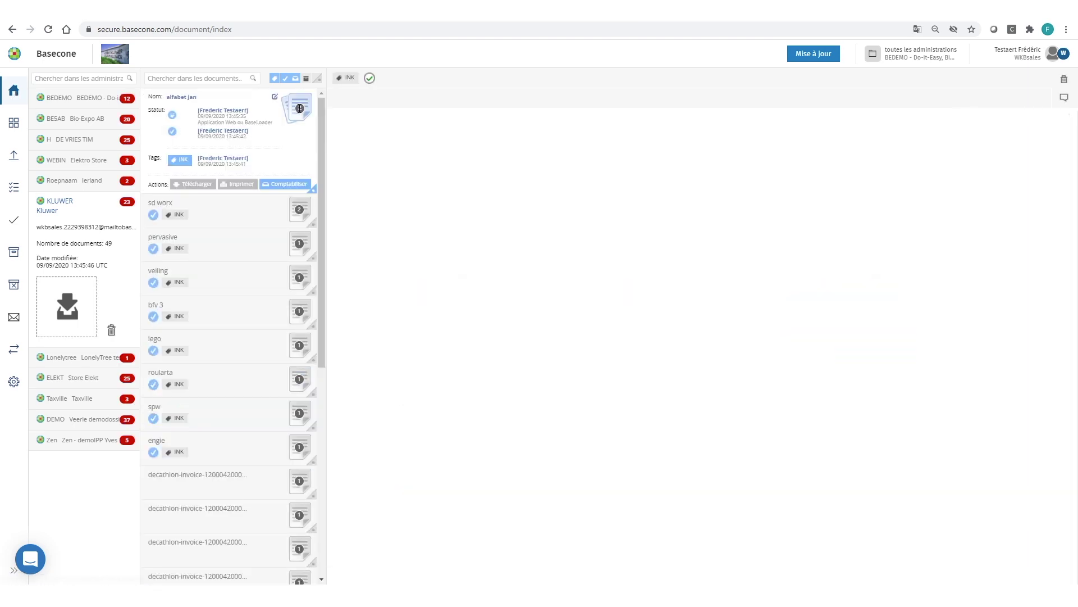
click(294, 185)
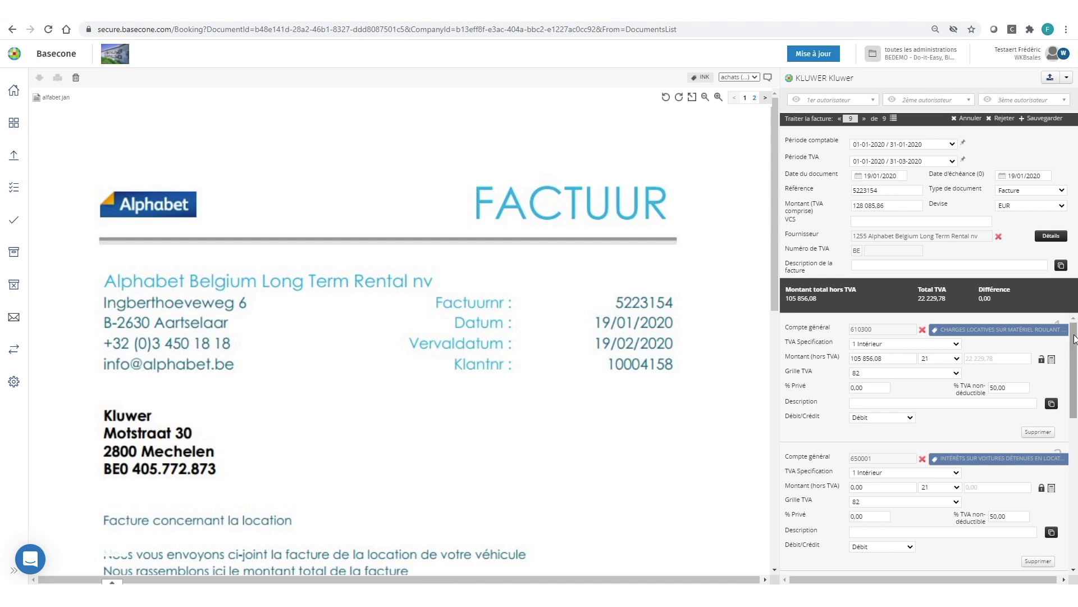
Bring the invoice's Description/Montant lease table and totals into view beside the booking lines
mouse_move(1074, 338)
mouse_down()
mouse_move(1077, 397)
mouse_move(1072, 347)
mouse_up()
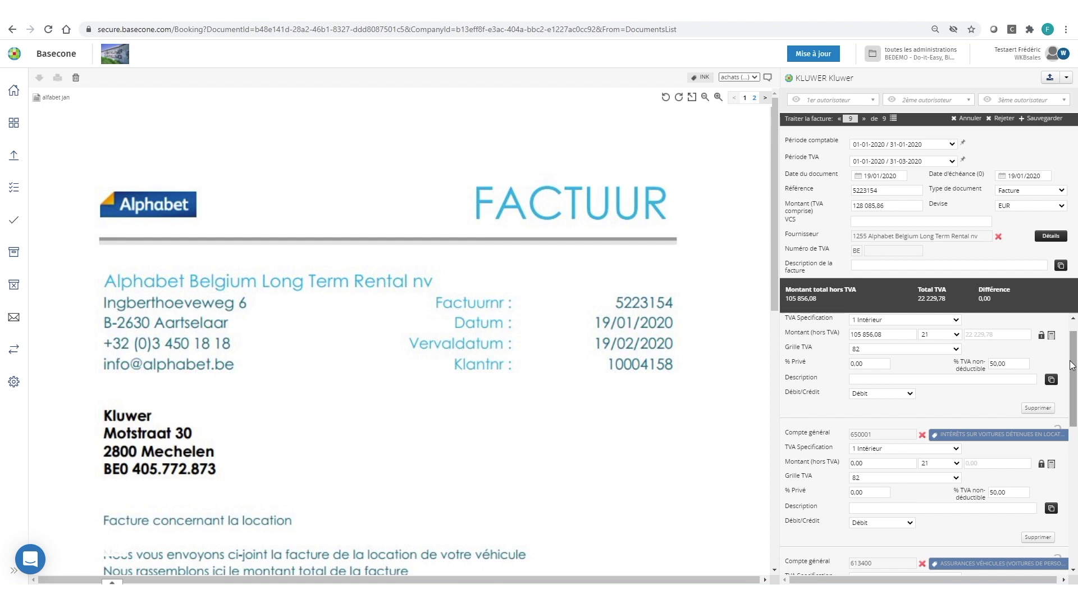
scroll(1071, 359, up, 1)
drag(775, 277, 779, 435)
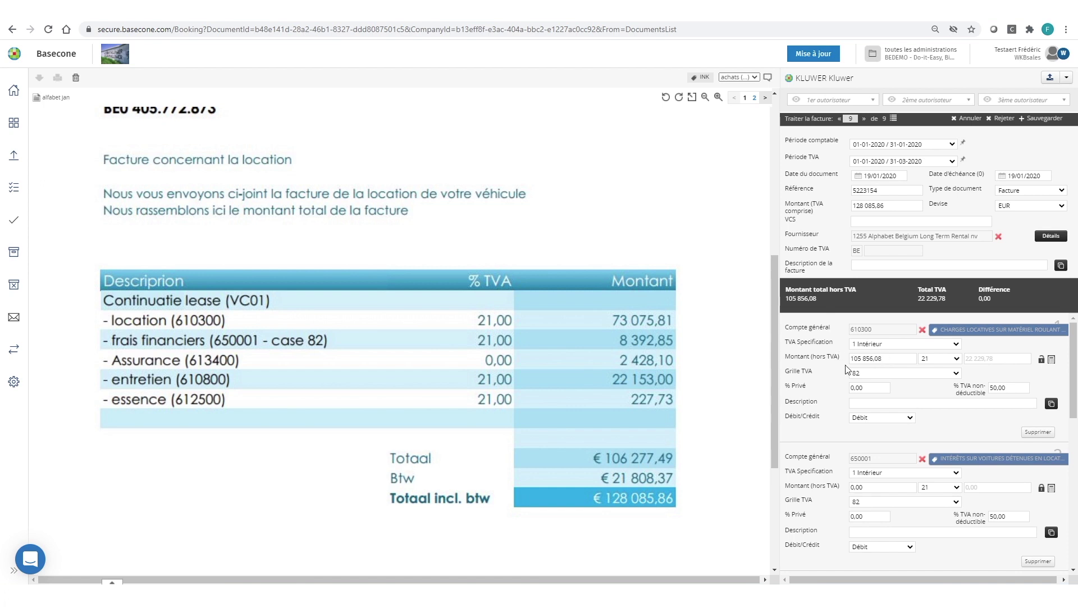
Enter 73 075,81 for line 610300 and 8 392,85 for line 650001 as amounts excluding VAT
drag(890, 357, 847, 365)
text(73)
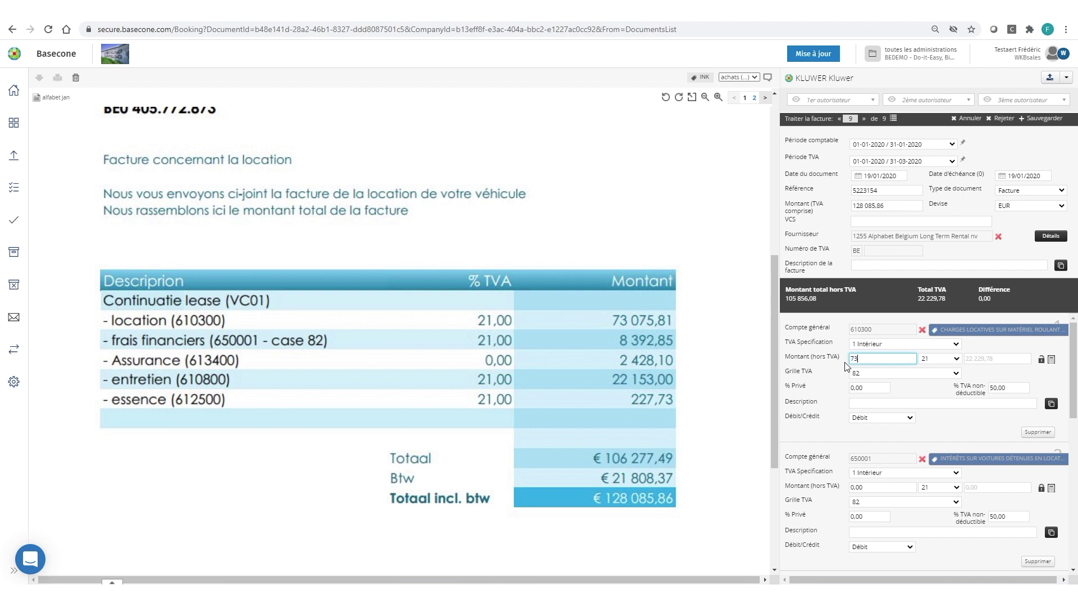
text(075.81)
key(Tab)
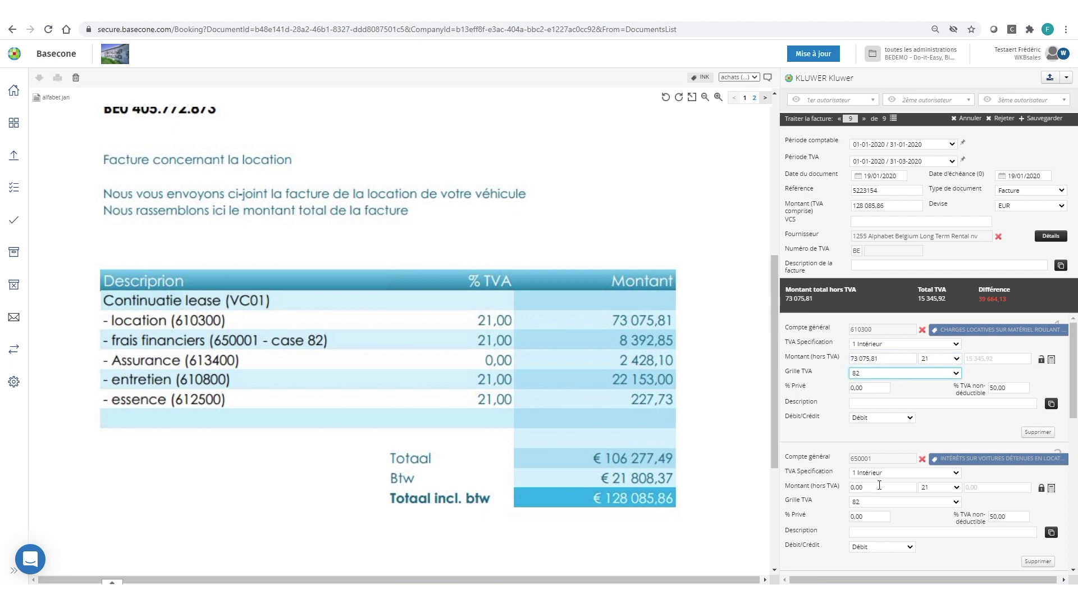
click(877, 488)
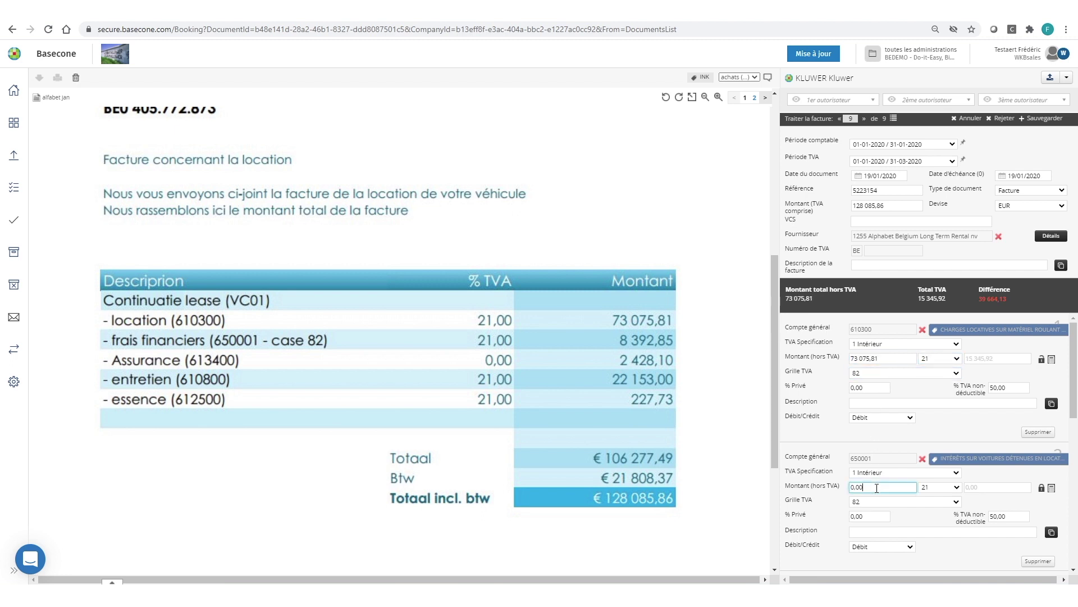
drag(859, 488, 843, 489)
text(8 392,85)
key(Tab)
Enter 2 428,10 for line 613400 and 22 153,00 for line 610800, then dismiss the mail notification
drag(1073, 412, 1076, 463)
click(868, 467)
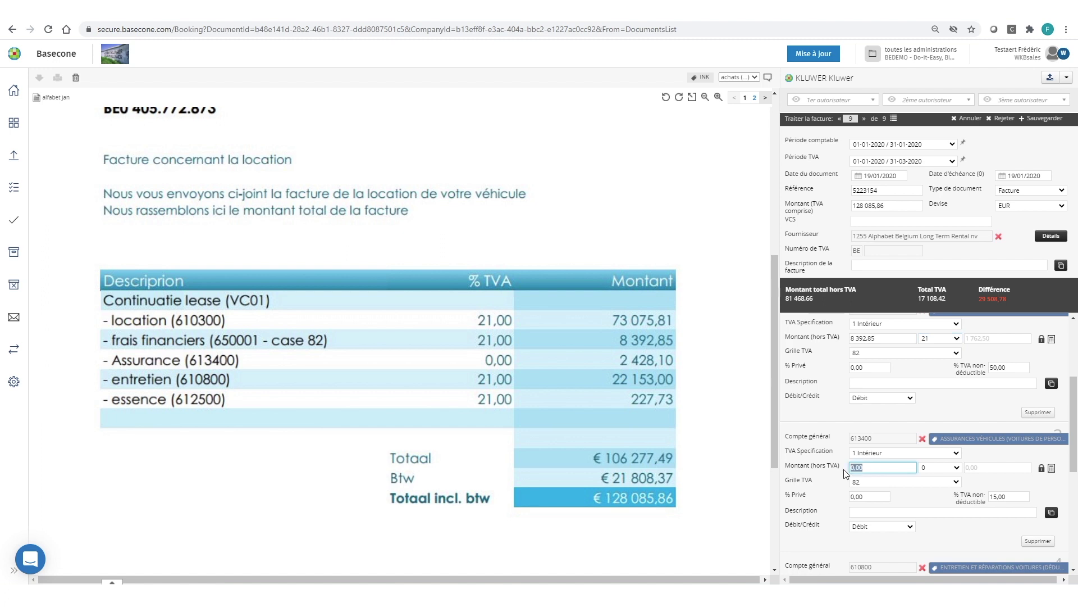
text(2428.10)
drag(1075, 412, 1076, 451)
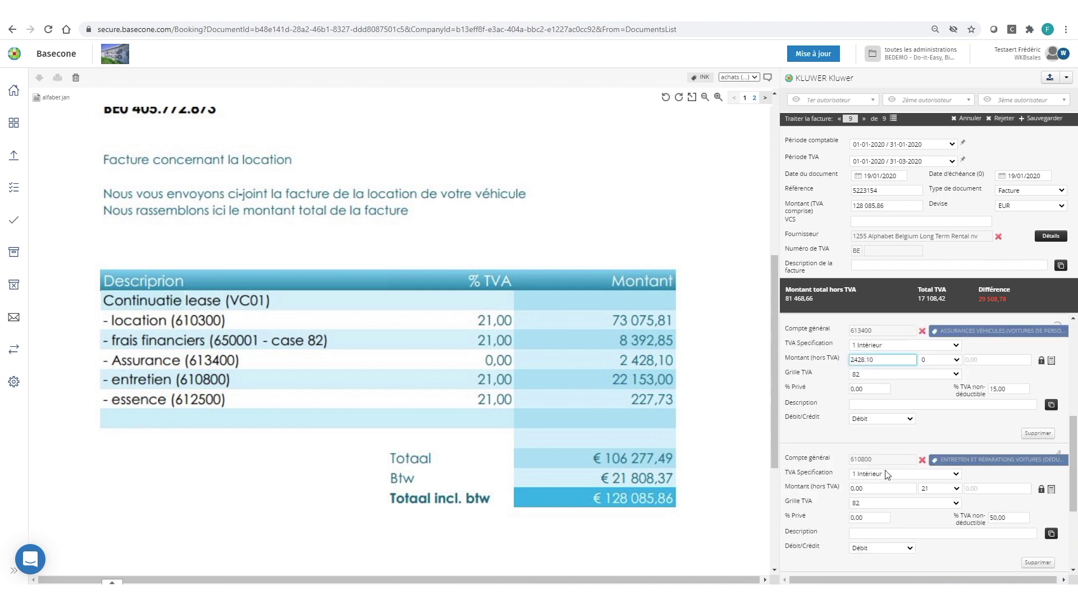
click(874, 489)
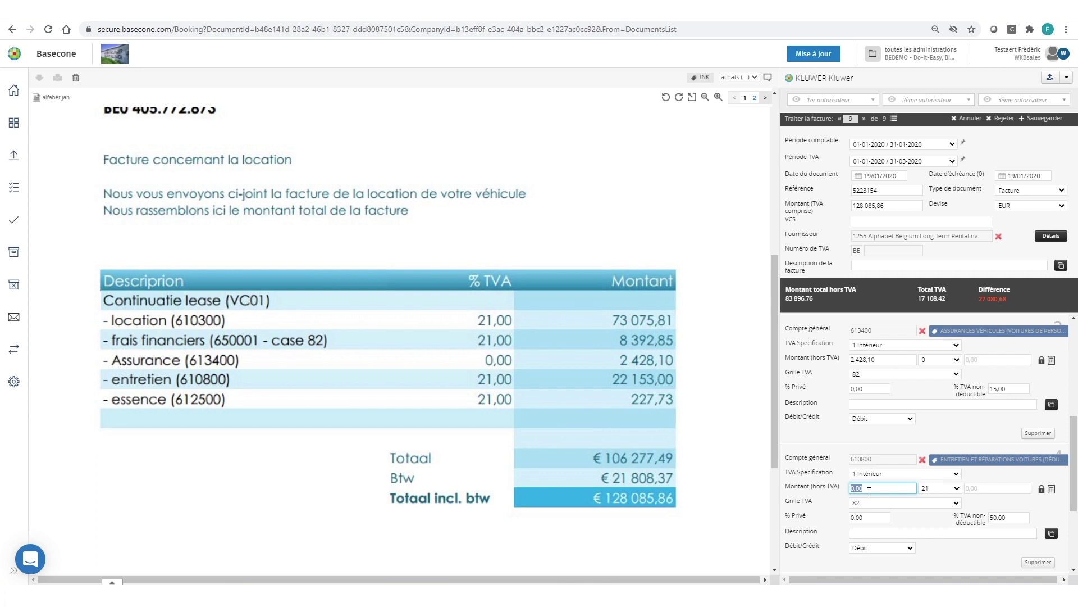
text(22153)
drag(1077, 443, 1077, 498)
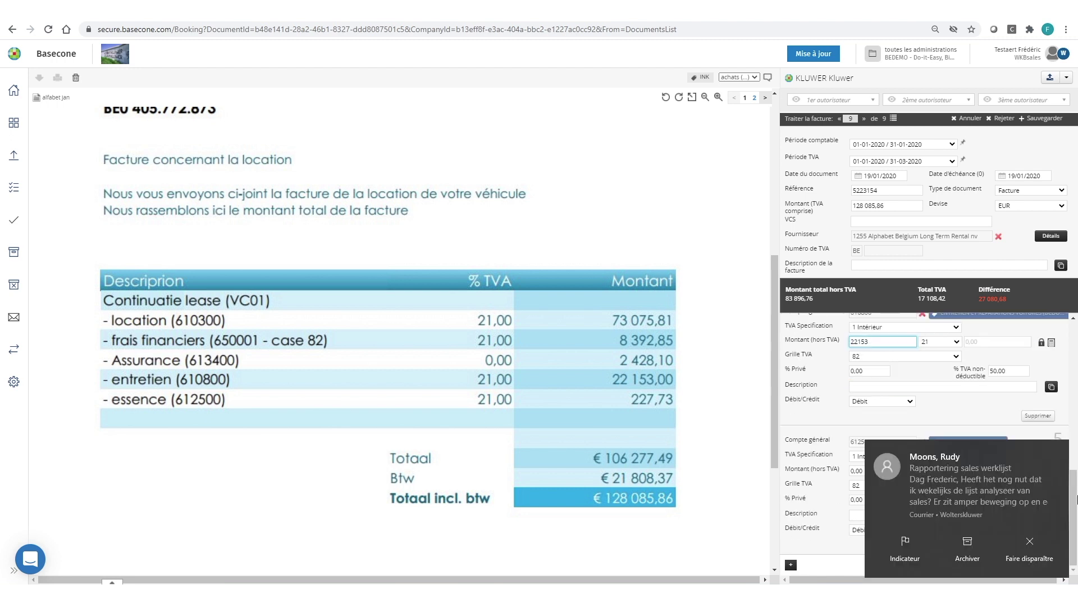
click(1032, 555)
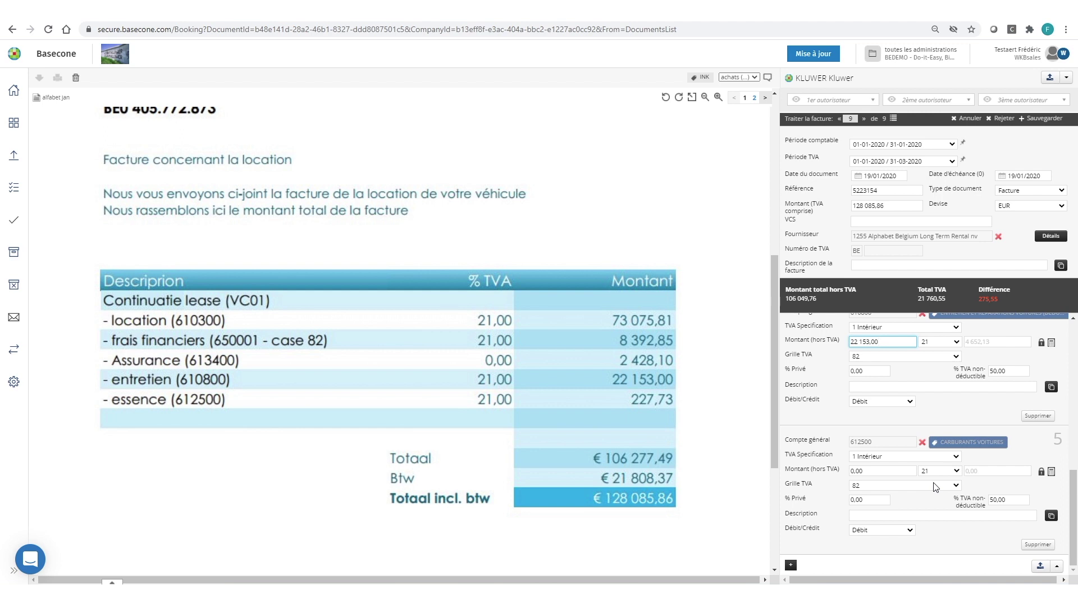
Set the 612500 fuel line's amount to 227,73 so the difference becomes 0,00
click(867, 468)
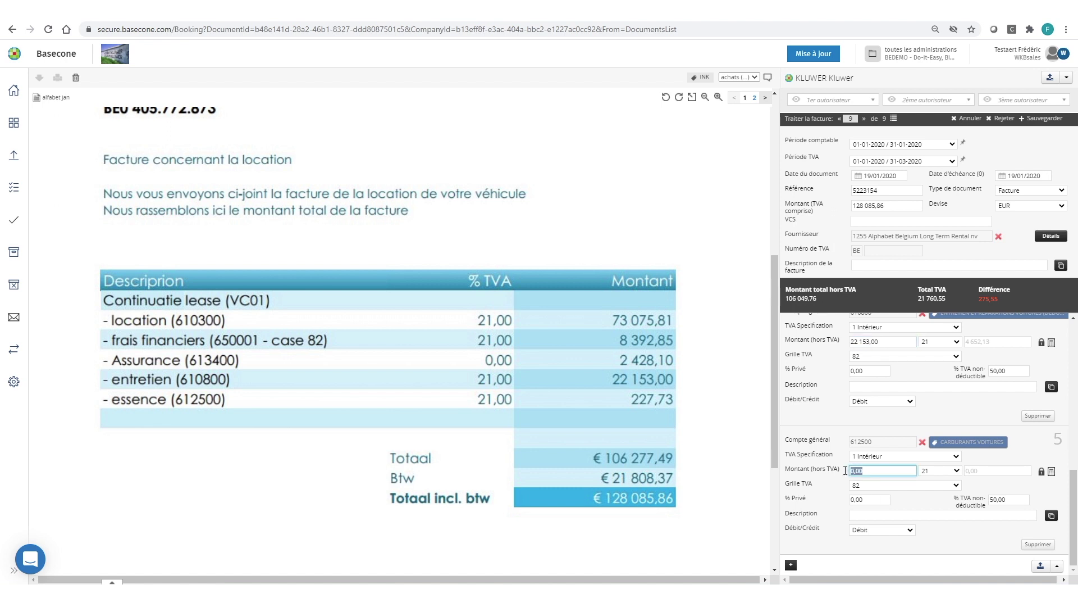
text(1280)
text(85.86-2428.10)
key(Tab)
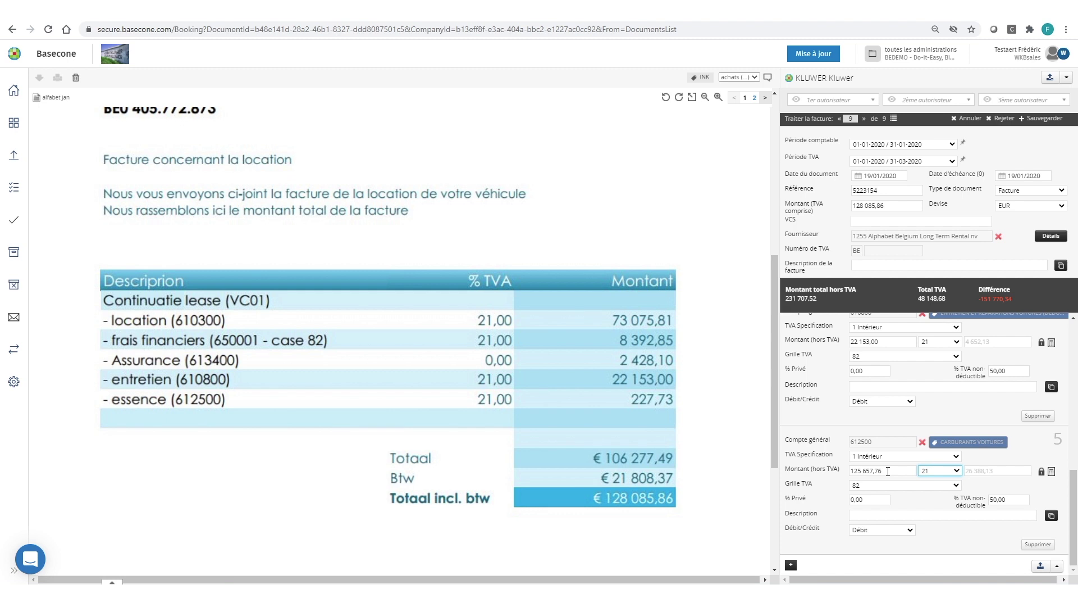
drag(888, 471, 846, 471)
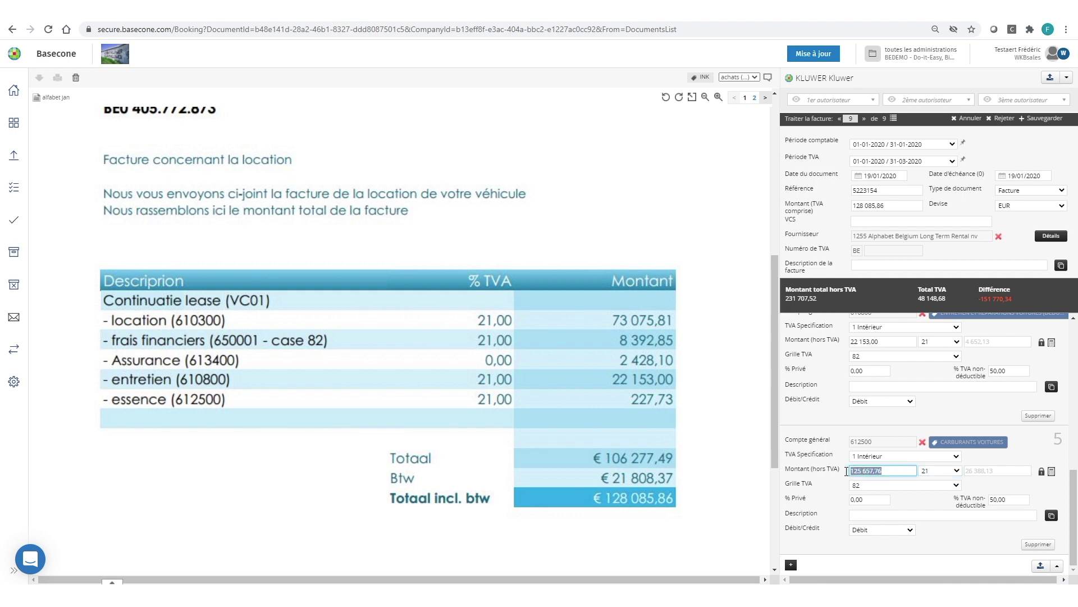
text(22)
click(850, 471)
text(227.73)
key(Tab)
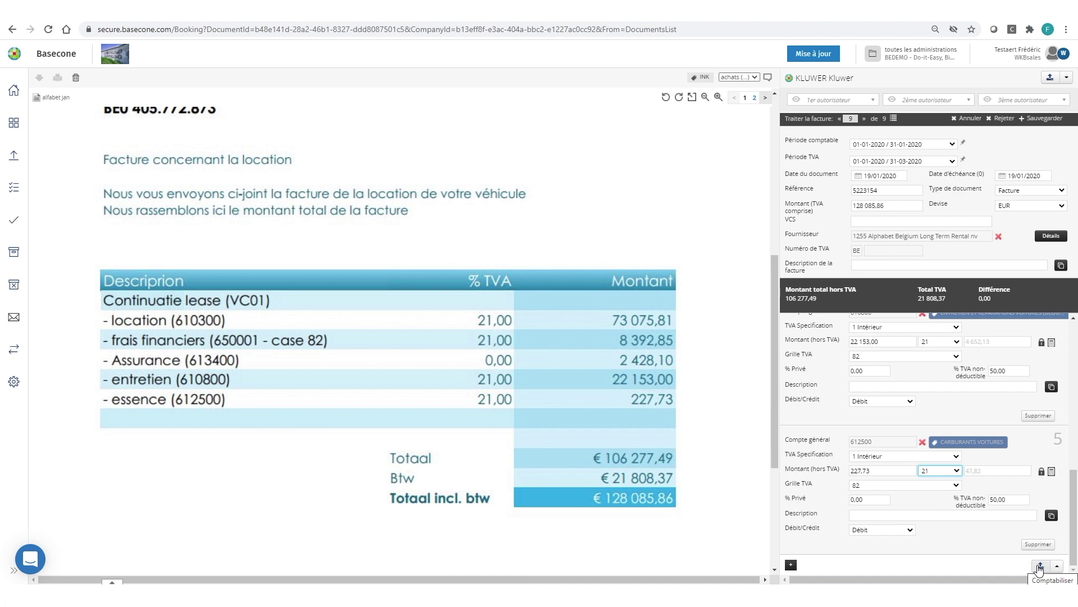
Enter '[month]' as the invoice description and bring up the Comptabiliser posting options
click(1056, 567)
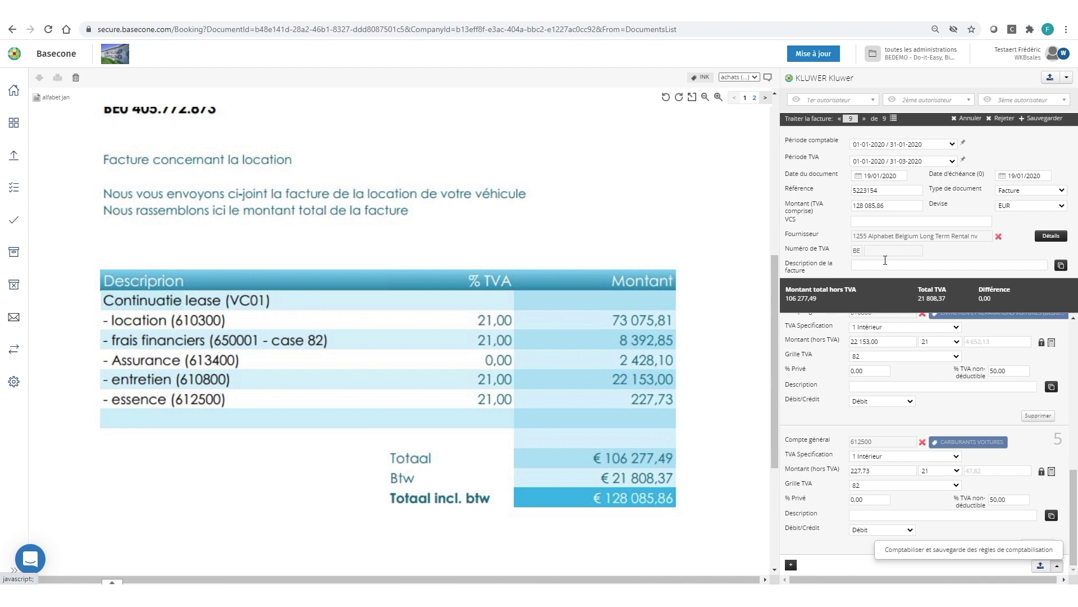
click(885, 260)
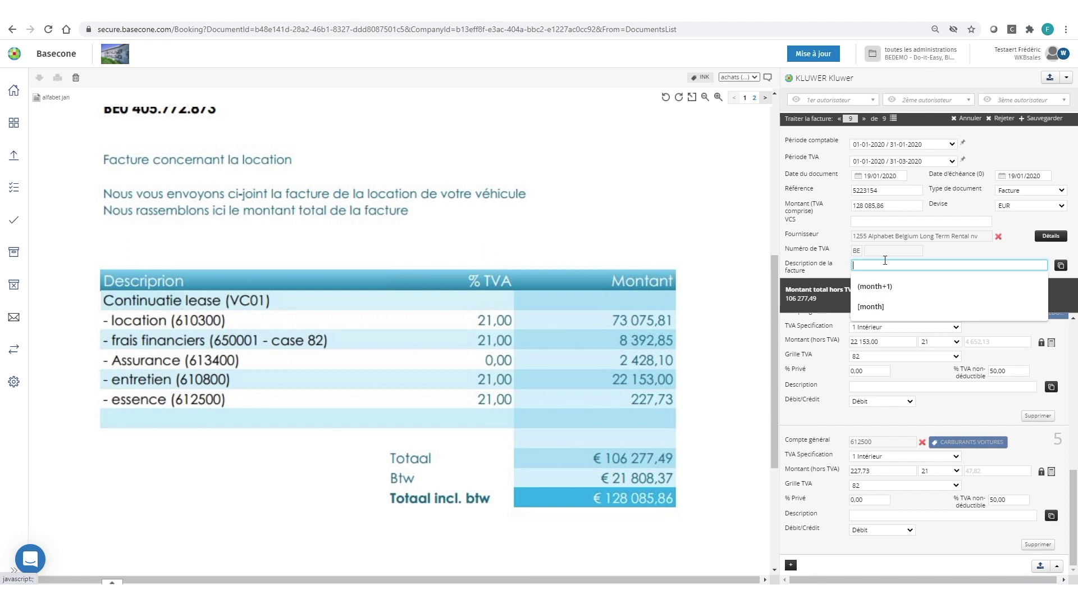
text([)
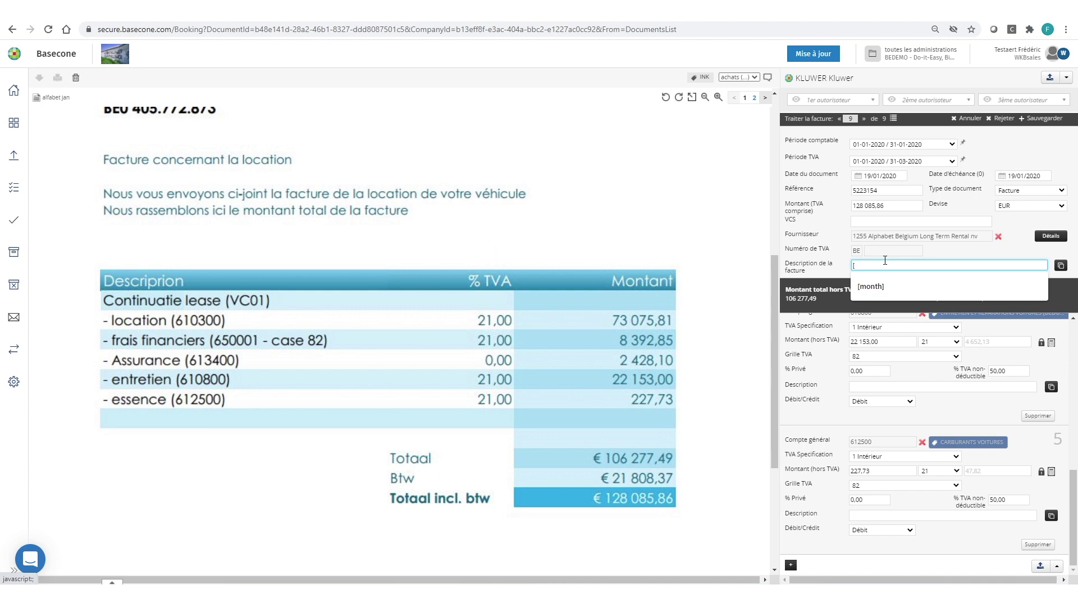
text(month])
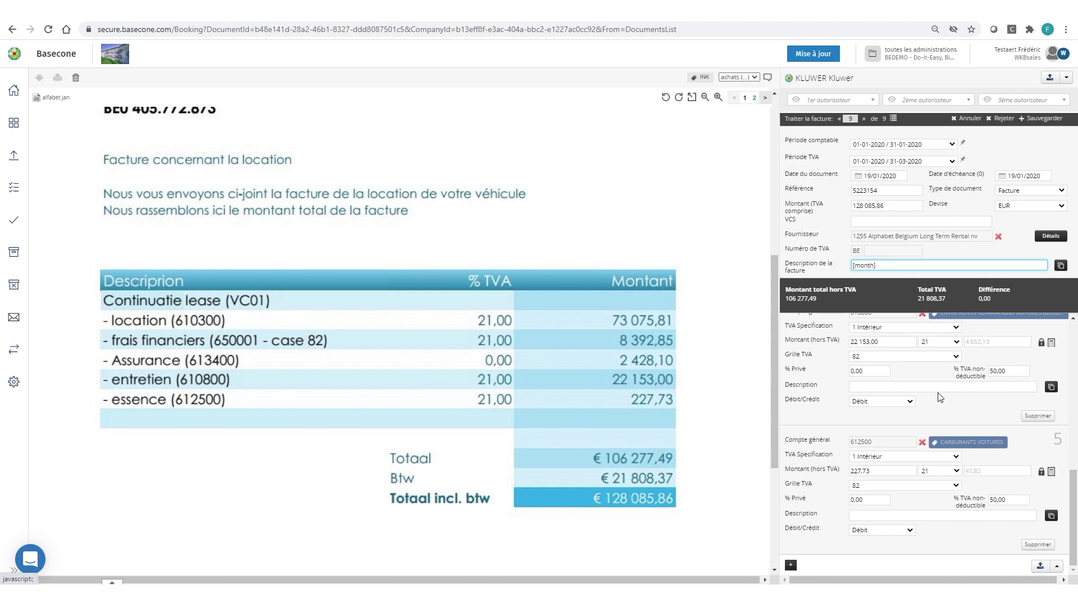
click(1059, 568)
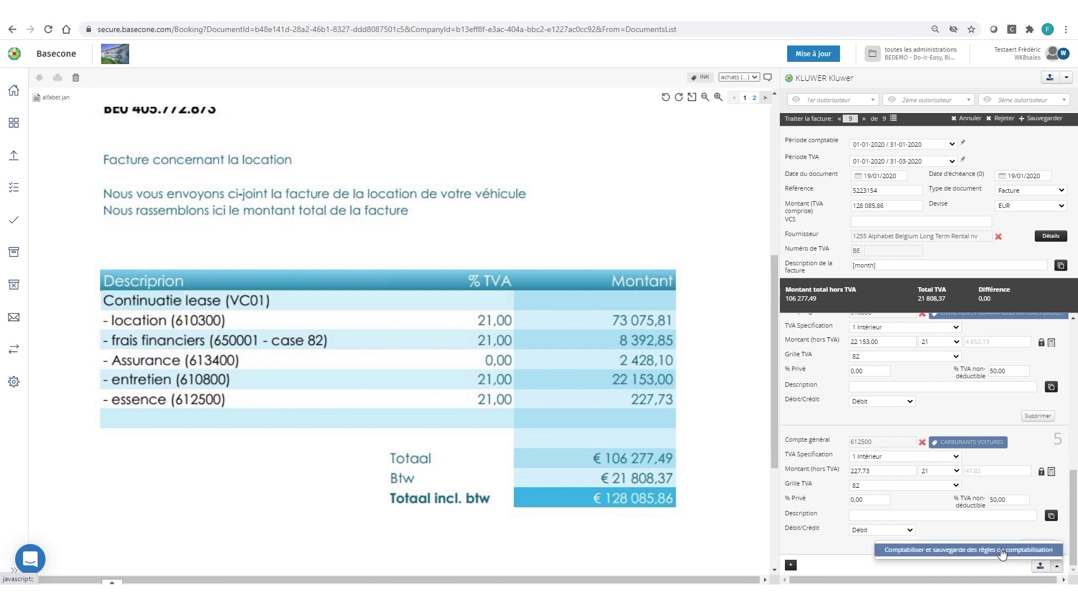
Post the invoice via 'Comptabiliser et sauvegarde des règles de comptabilisation' and switch to Expert/M
click(1002, 552)
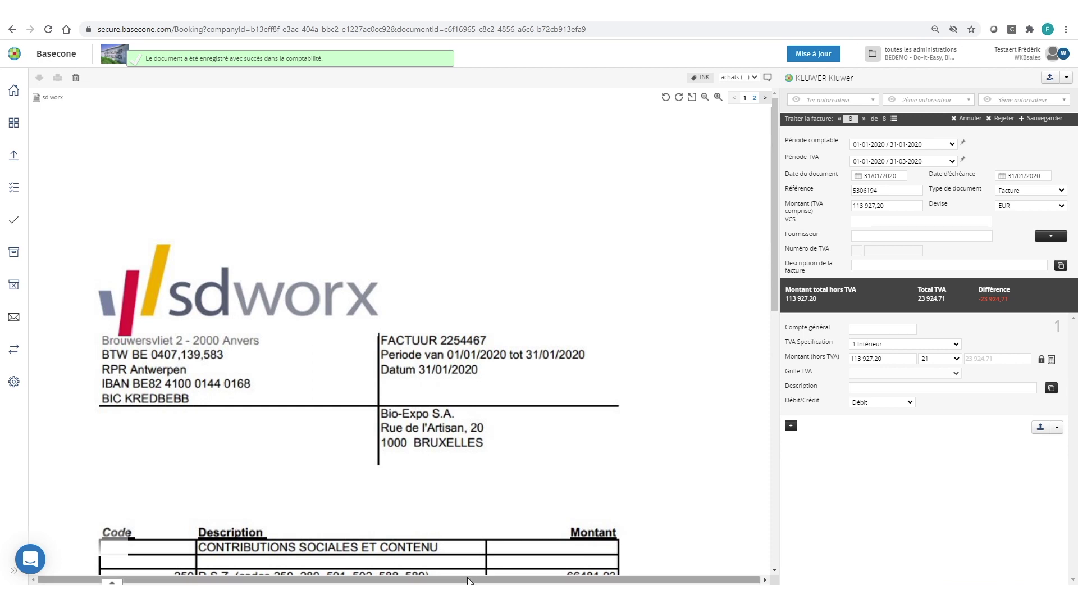
key(alt+Tab)
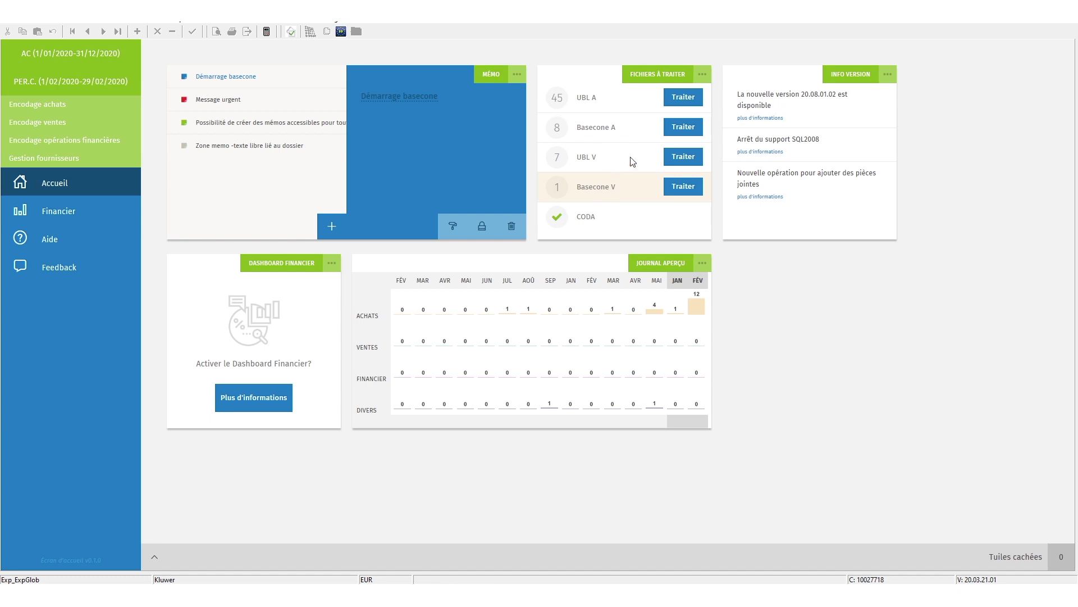
click(684, 127)
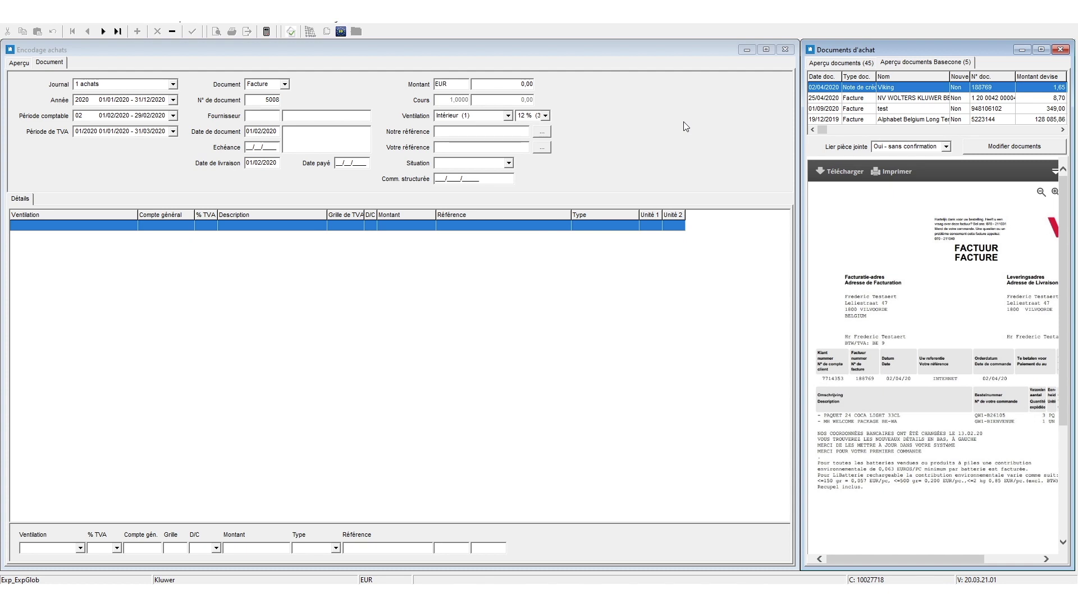
click(1063, 50)
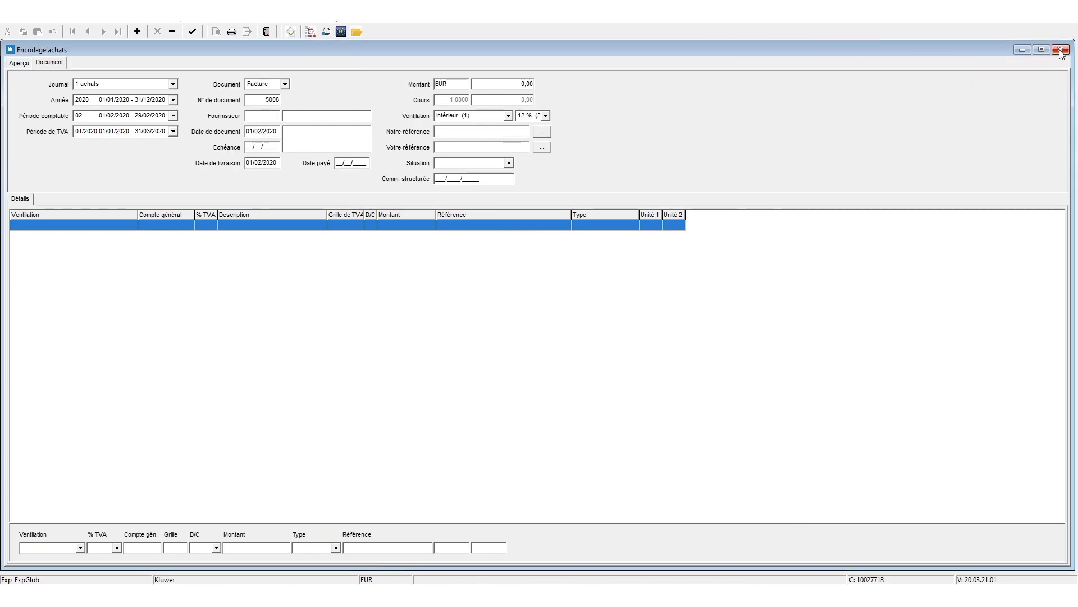
click(1063, 49)
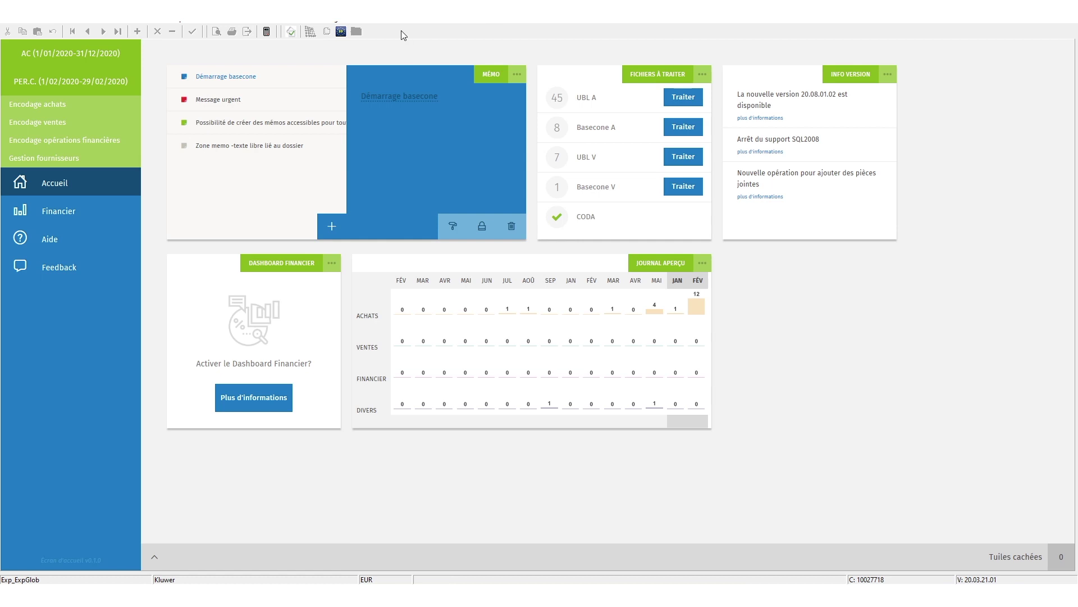
click(341, 23)
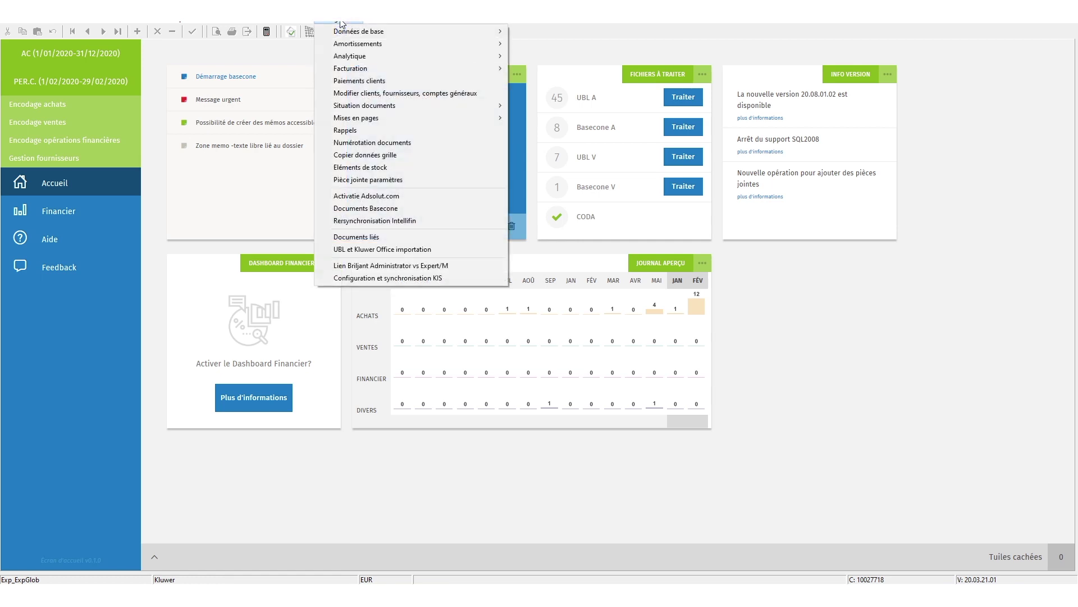
click(363, 209)
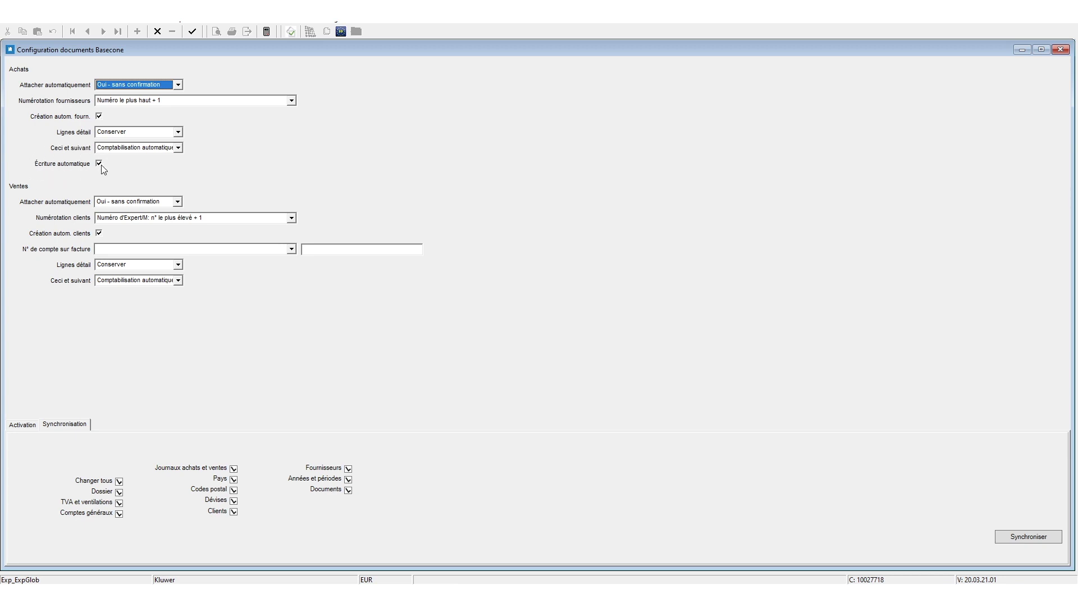
double_click(9, 48)
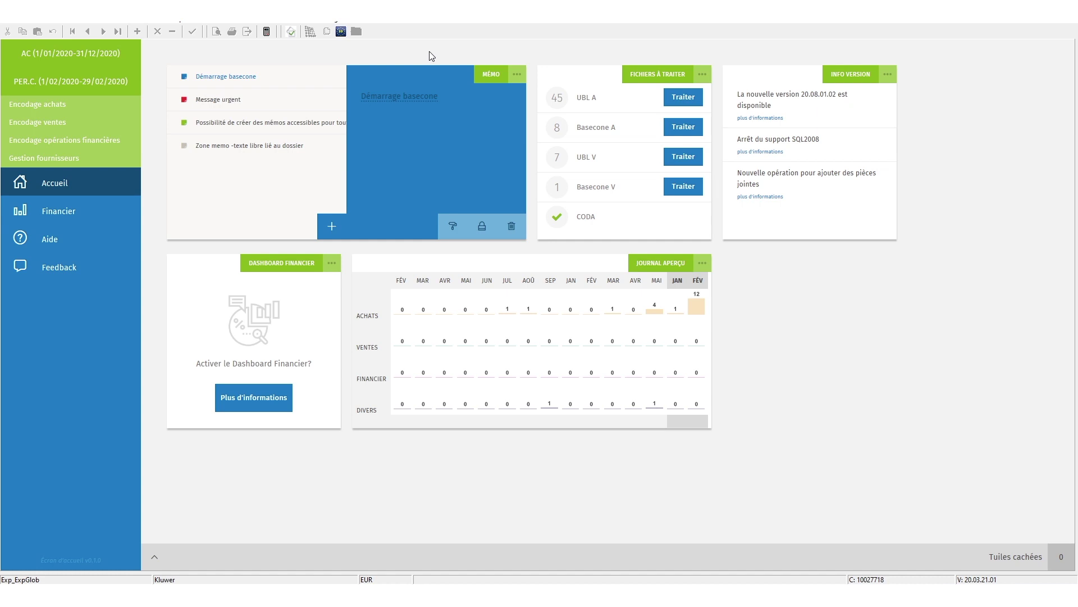
In Achats > Encodage achats, list the 2020 purchases and open document 5007 (Alphabet Belgium)
click(149, 23)
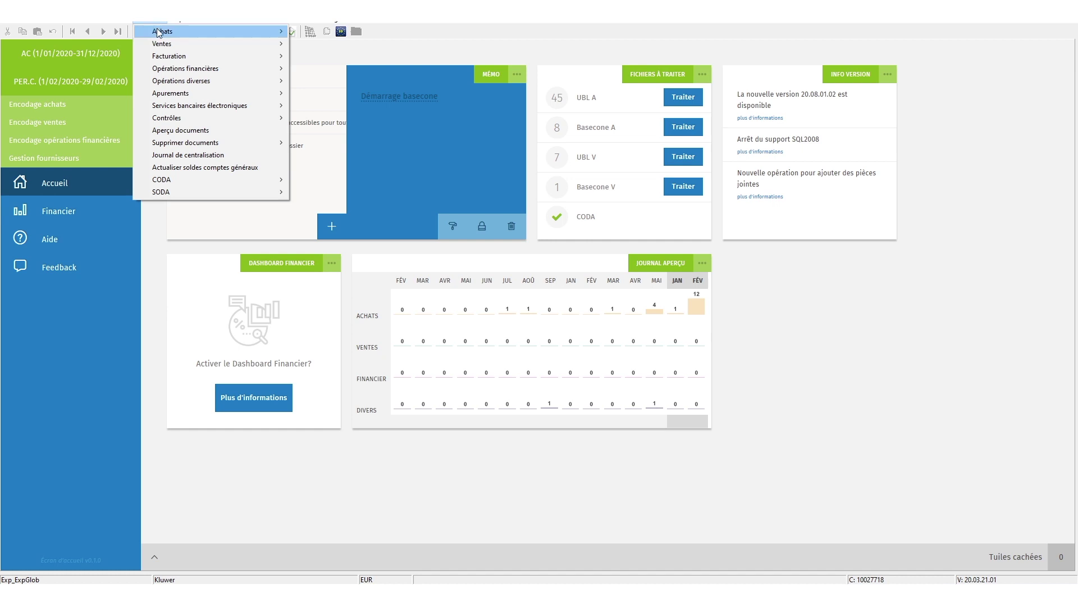
mouse_move(163, 32)
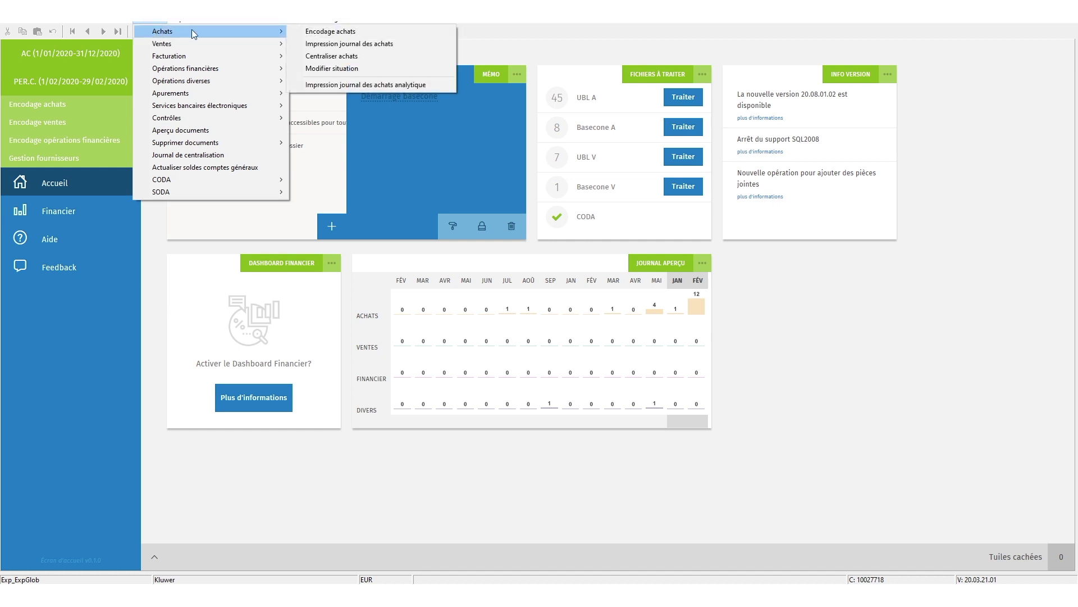
click(311, 32)
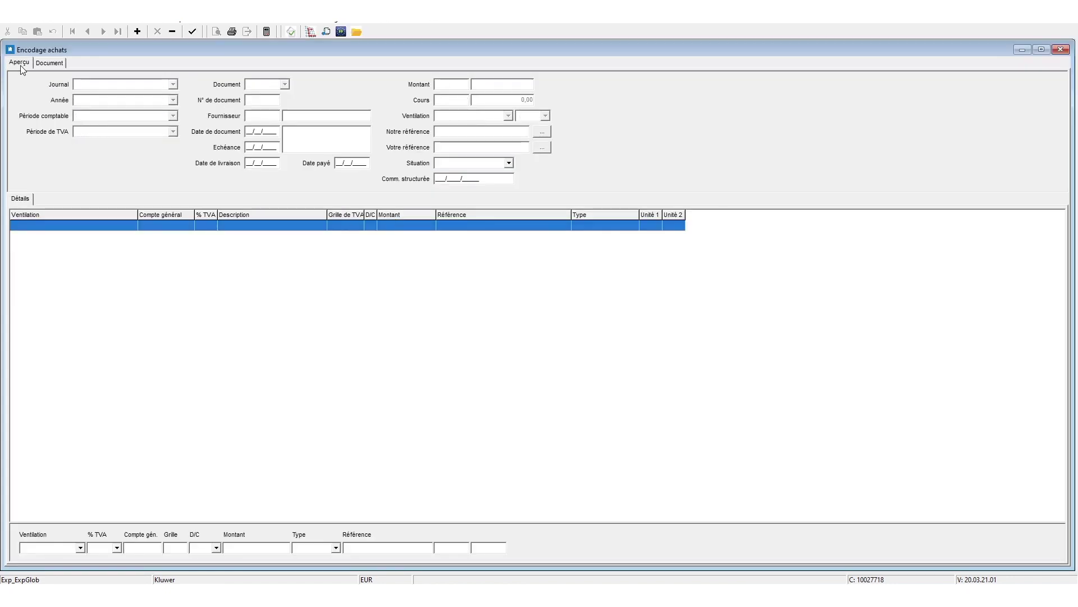
click(22, 66)
click(525, 98)
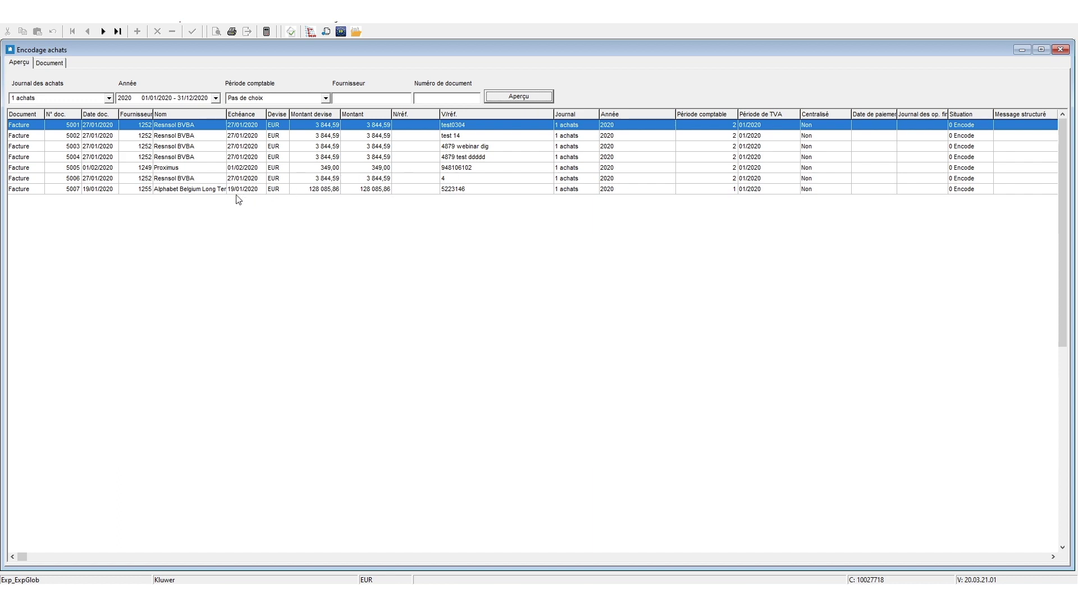
click(214, 190)
double_click(214, 191)
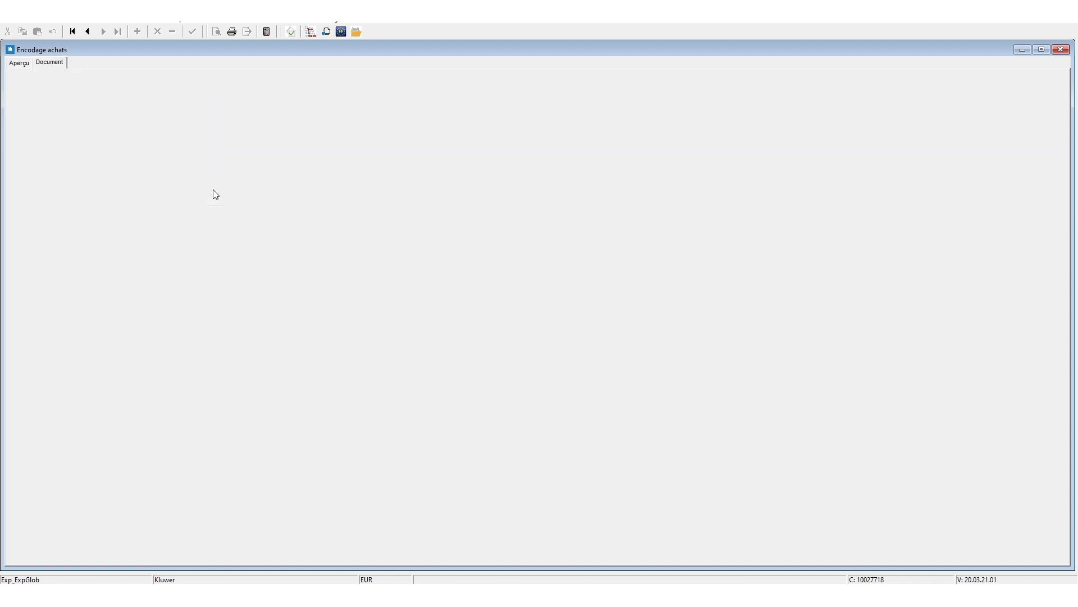
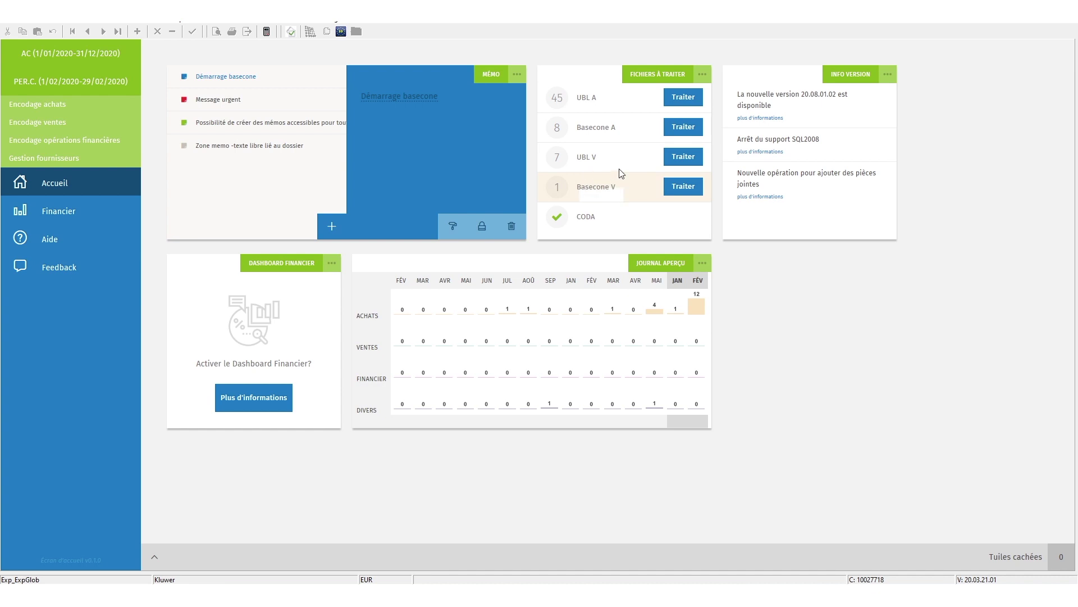
Look at the waiting Basecone A purchase documents, then close the documents panel and purchase entry window
click(682, 128)
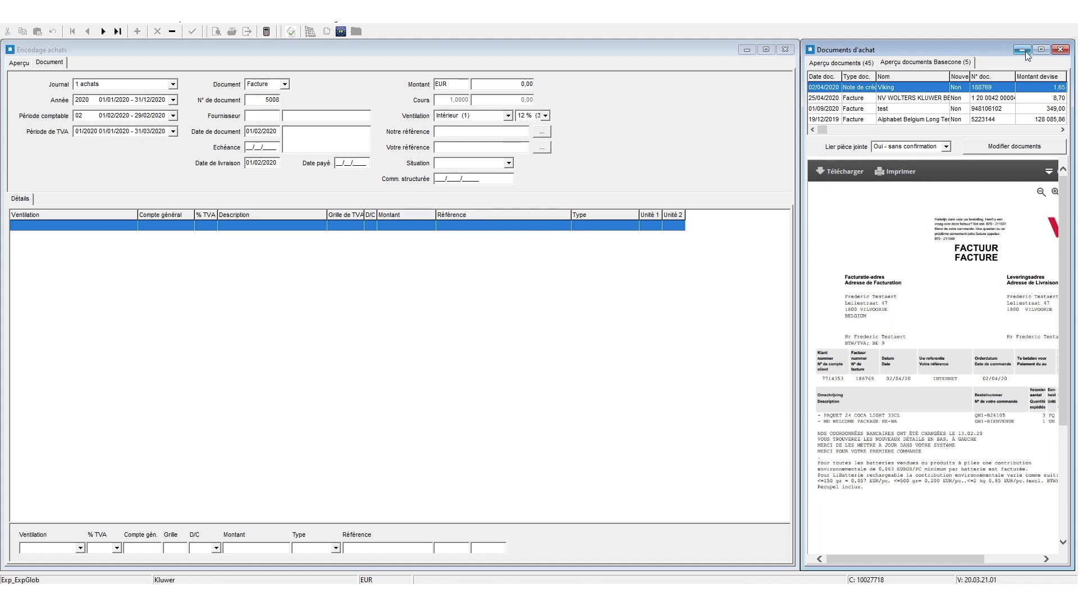
click(1062, 51)
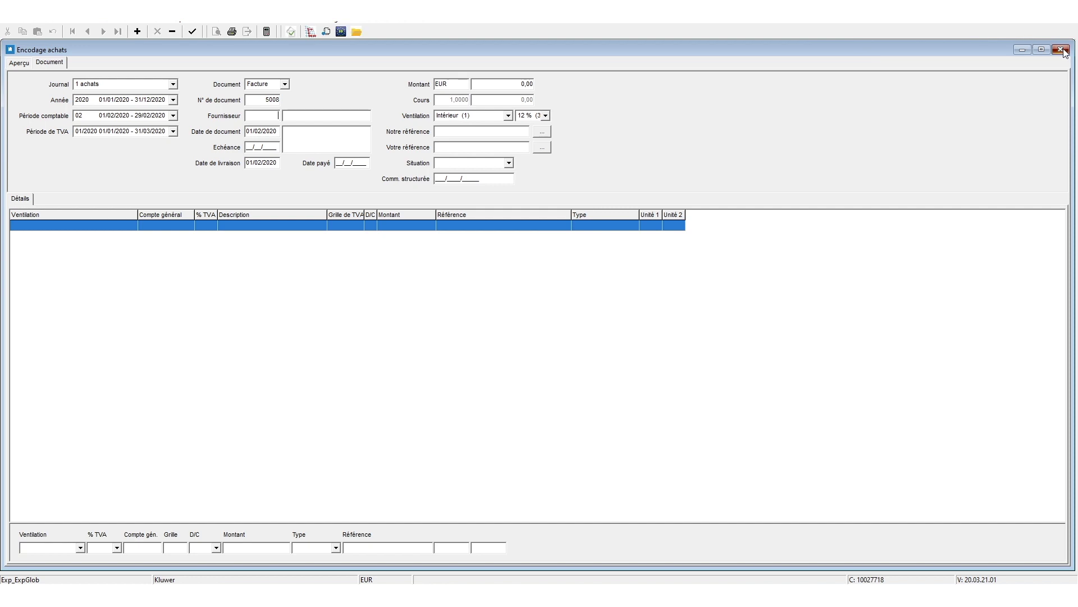
click(1063, 51)
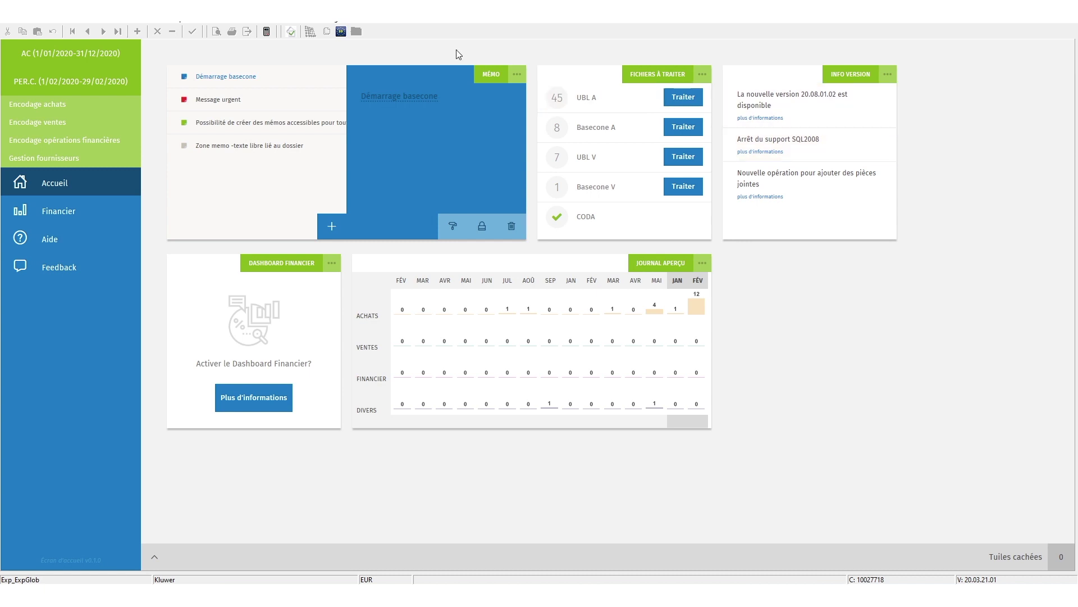
Review the Documents Basecone configuration for automatic attachment and numbering, then close it
click(345, 25)
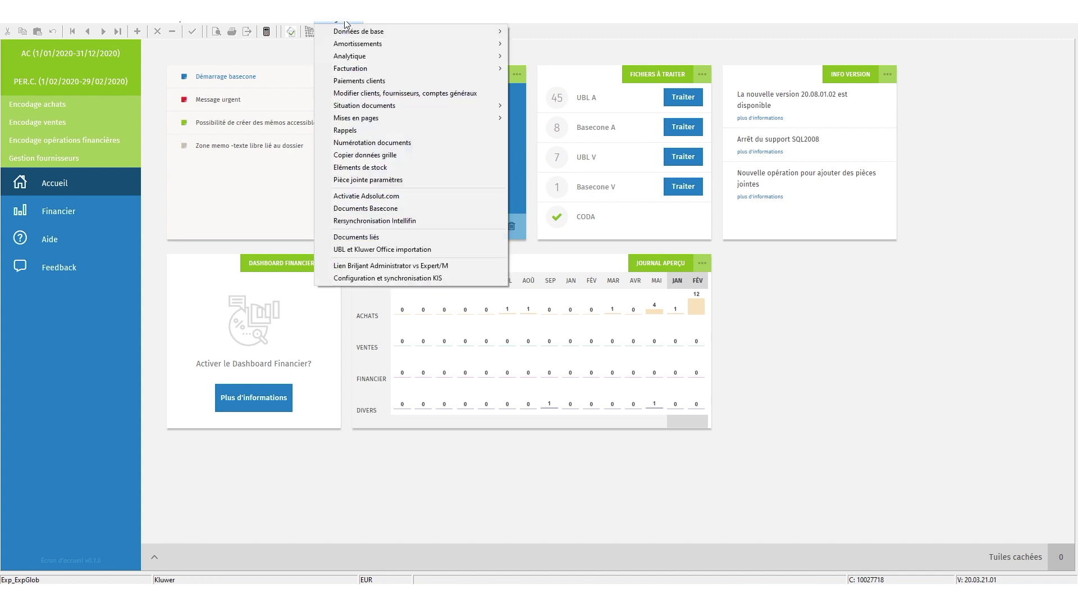
click(366, 208)
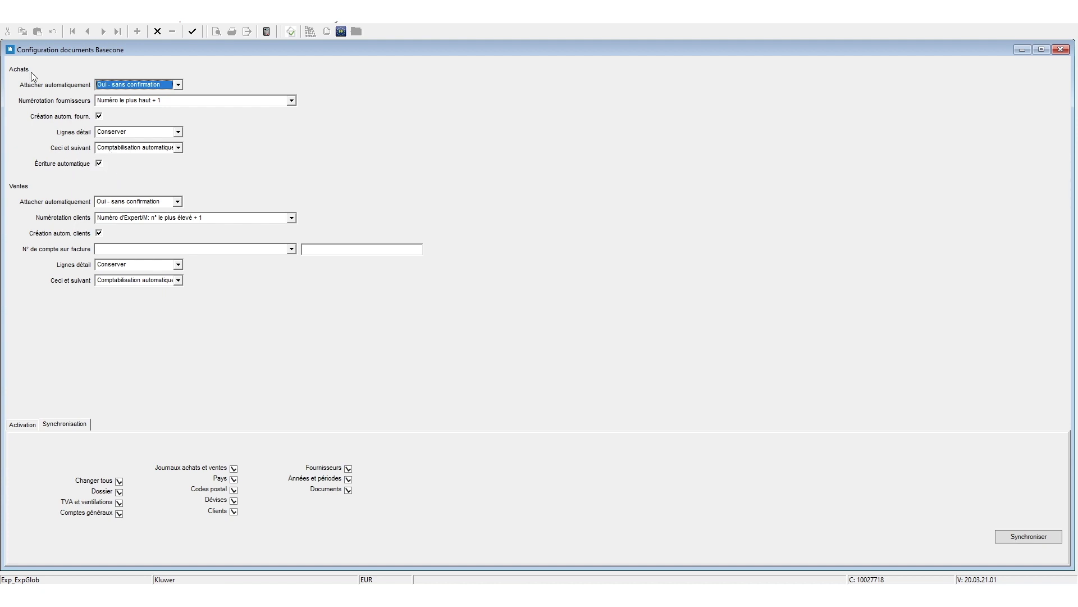
double_click(7, 48)
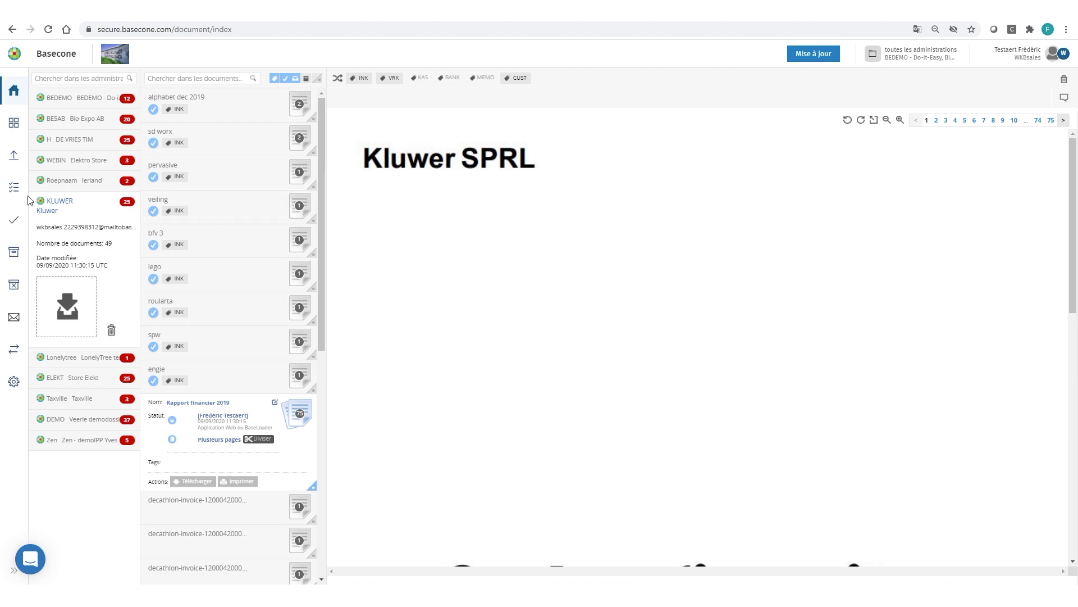
Open Archives from the Basecone sidebar to list the Kluwer documents, including entry 5007
mouse_move(14, 252)
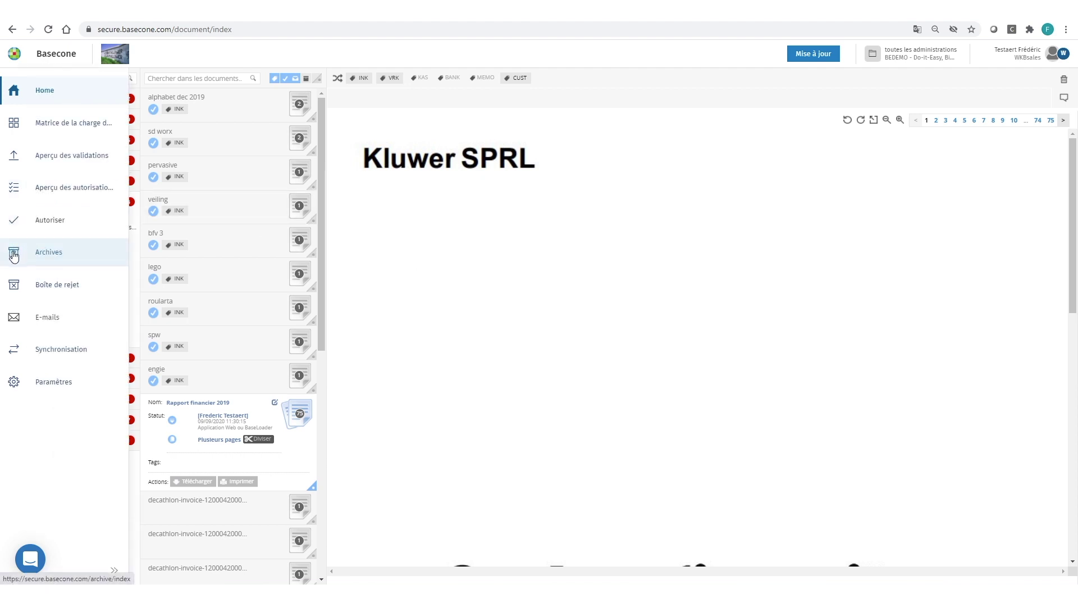
click(45, 254)
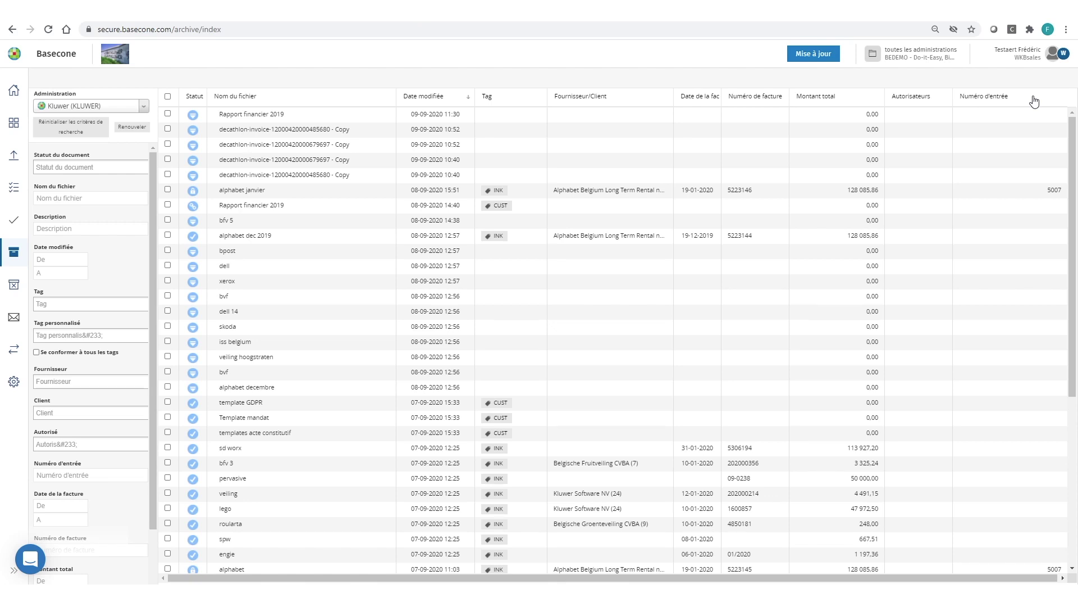
Sort the archive by Numéro d'entrée in descending order, from 5007 down to 5001
click(1017, 99)
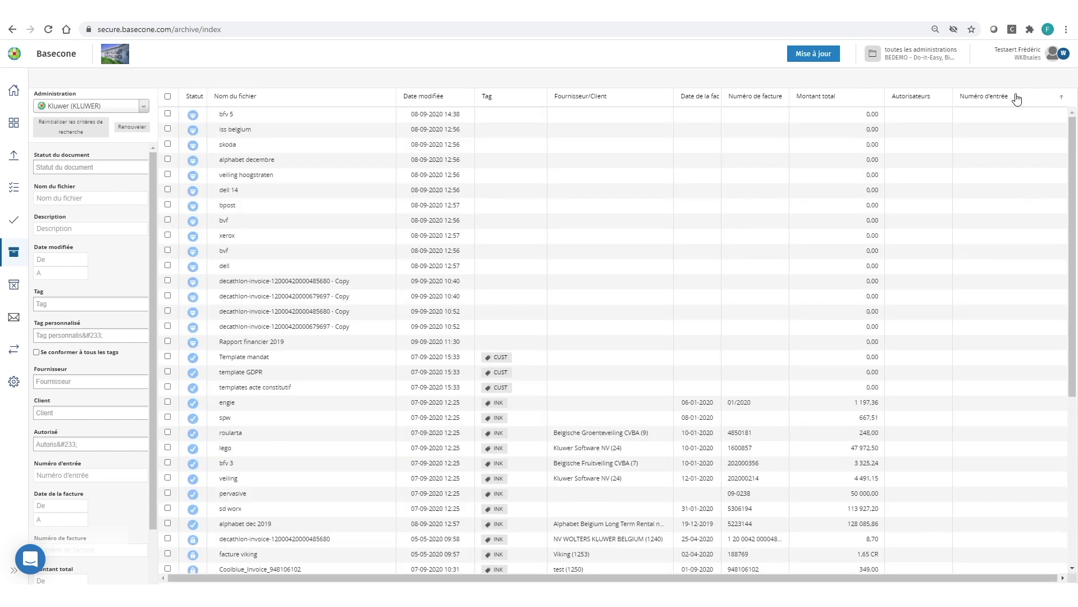
click(1017, 99)
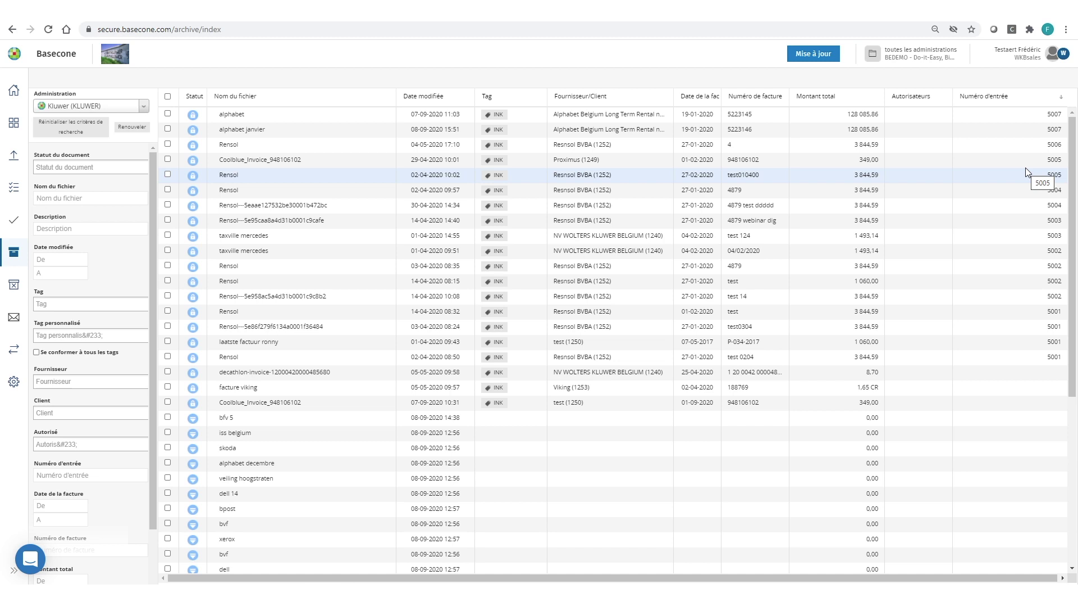
Mark Rapport financier 2019 as CUST with custom tags 2019 and Dashboard, then return to Archives
click(14, 92)
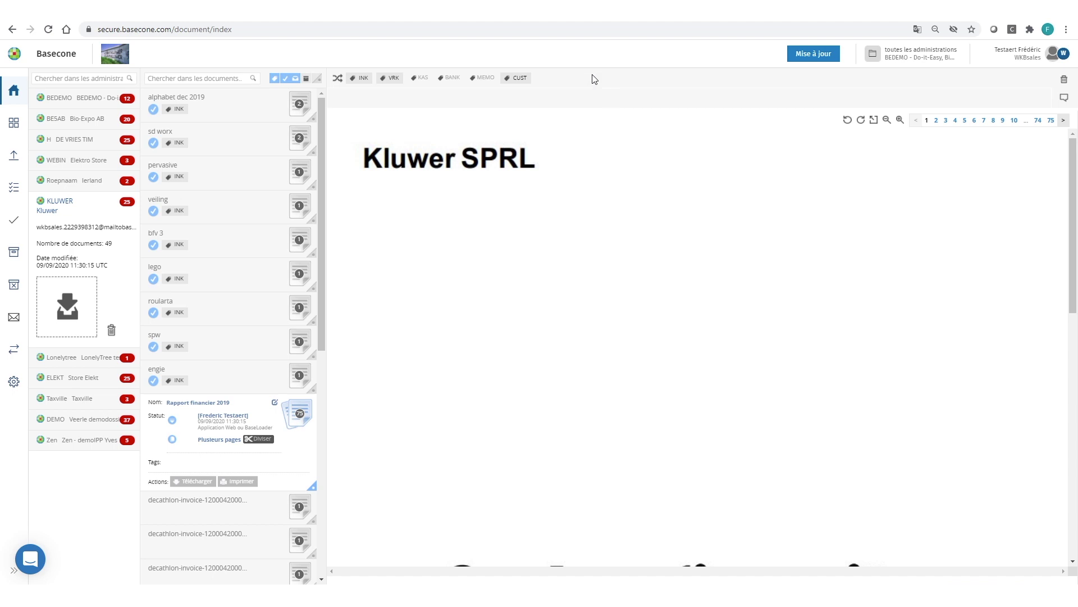
click(517, 82)
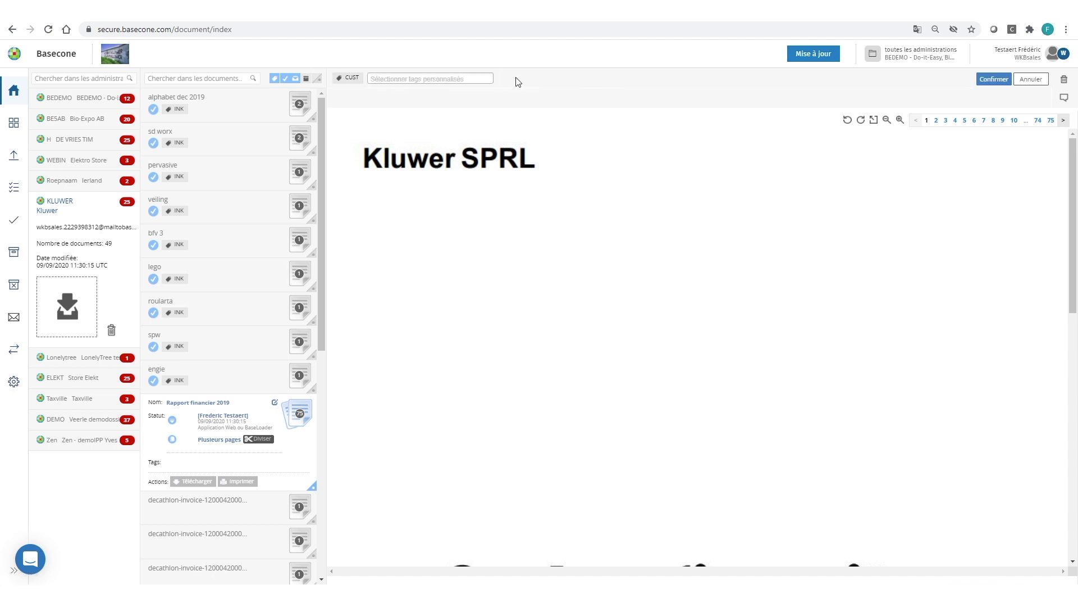
click(381, 78)
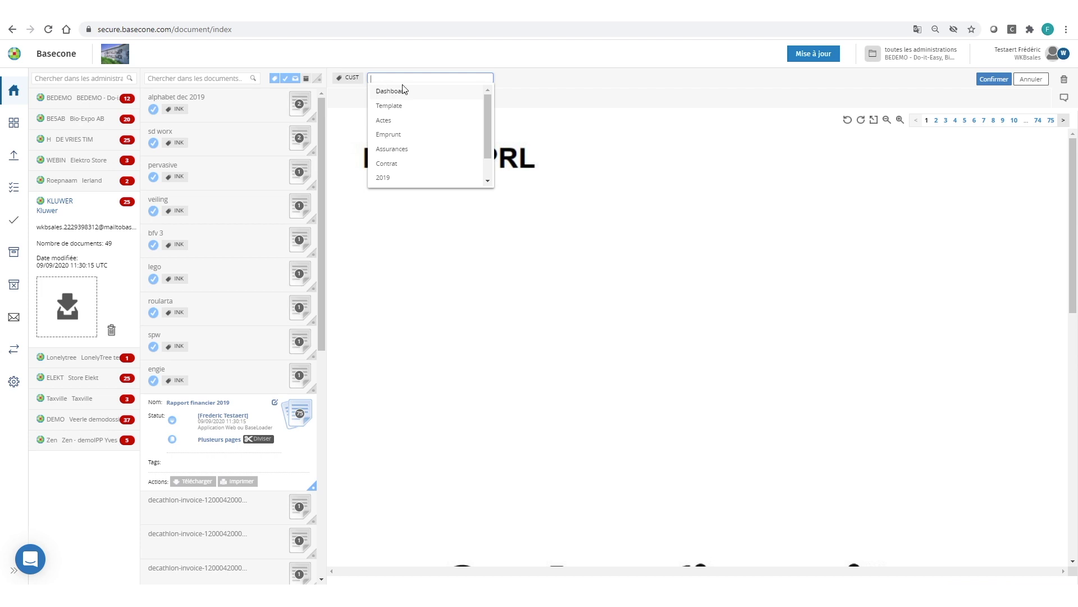
drag(487, 116, 486, 147)
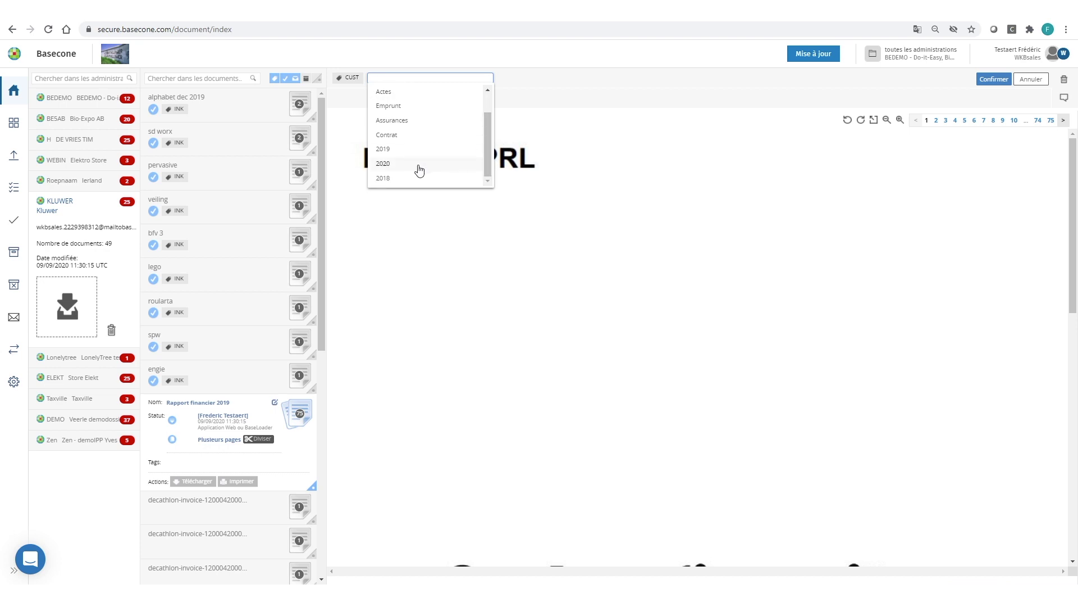
click(384, 150)
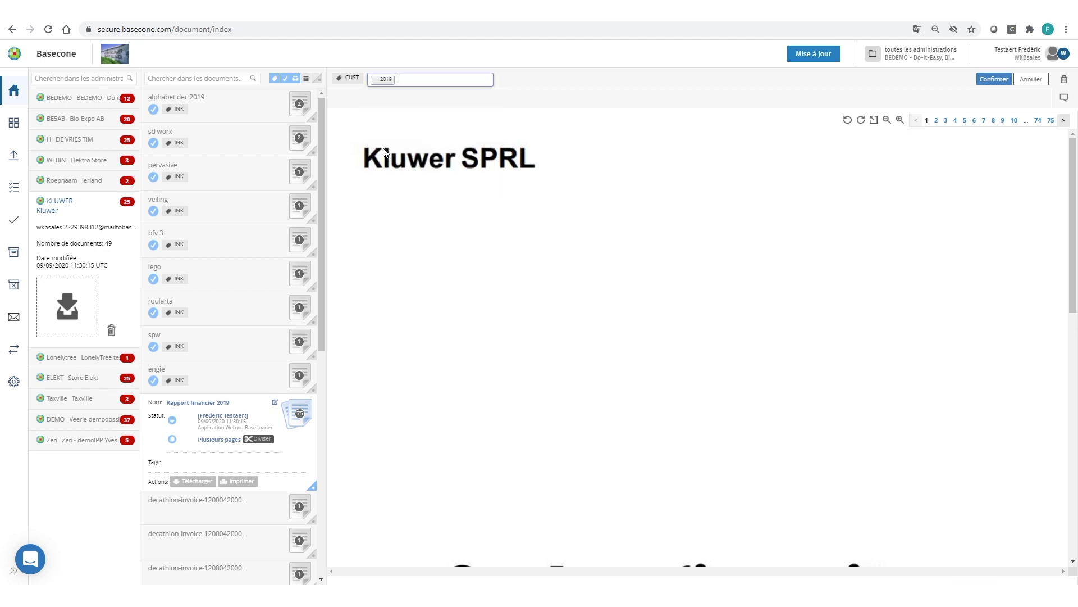
click(421, 83)
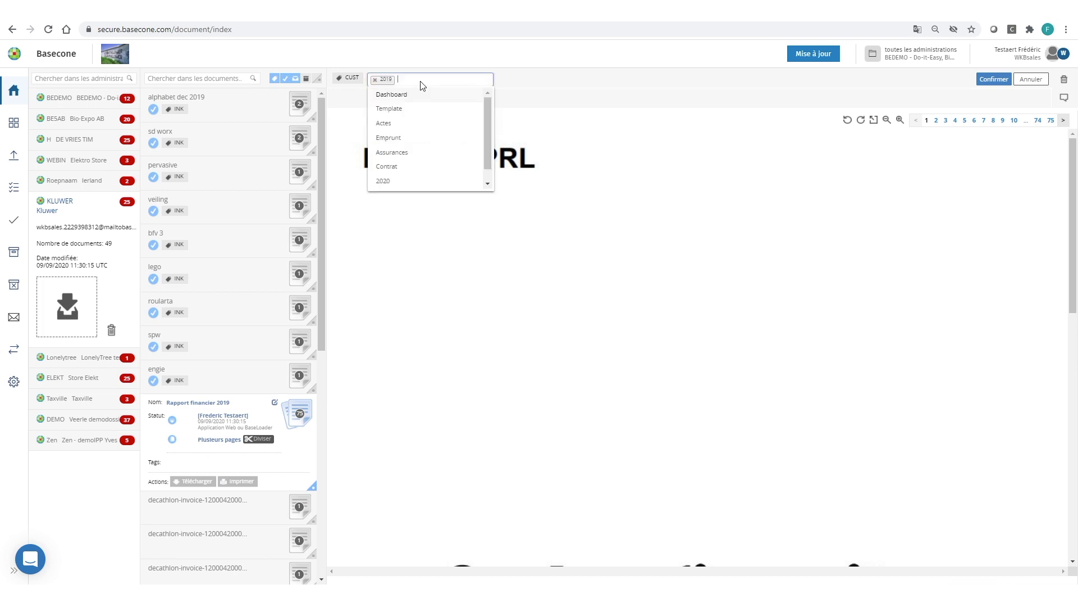
click(392, 95)
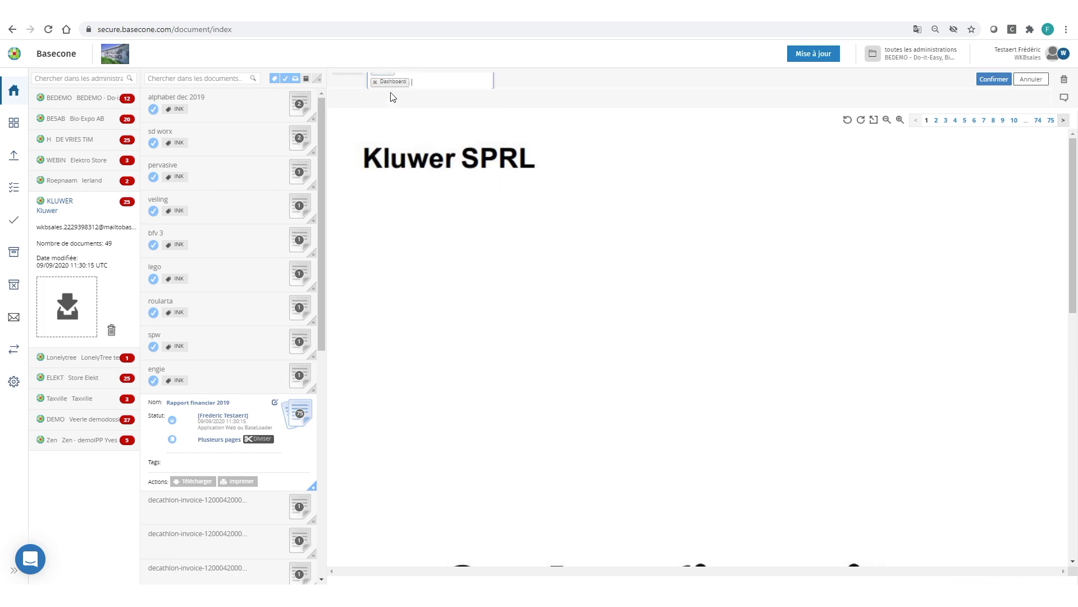
click(989, 80)
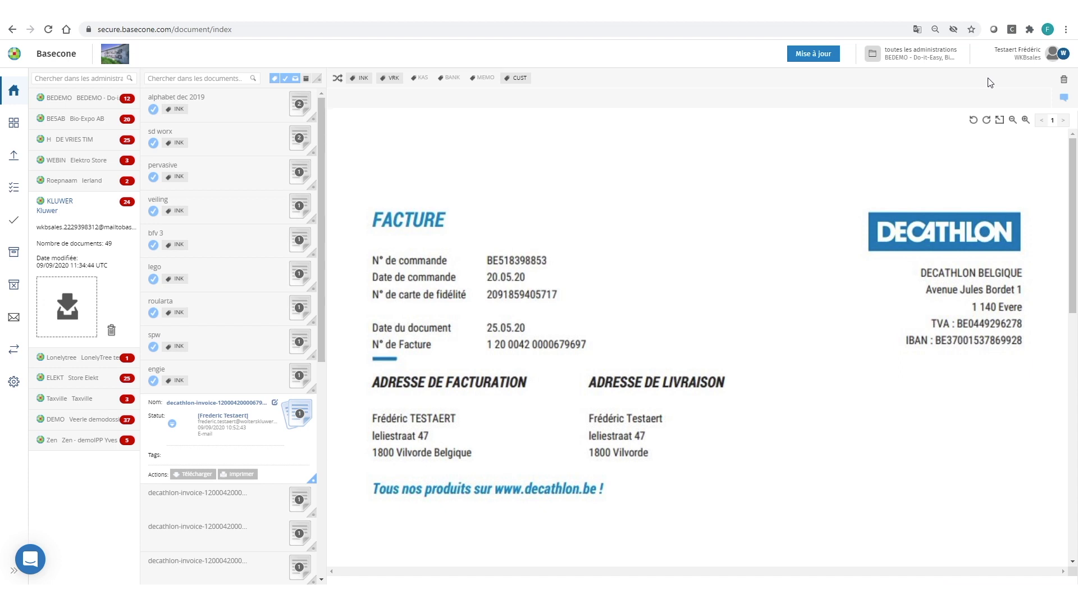
click(14, 256)
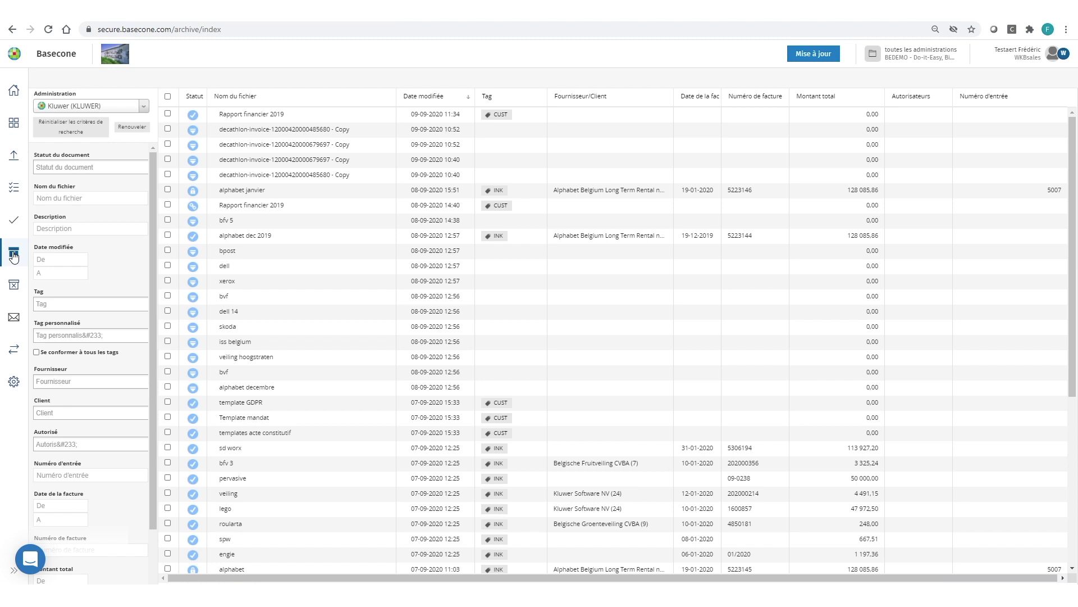
Select Rapport financier 2019, generate its share link with Générer lien, and copy it
click(167, 114)
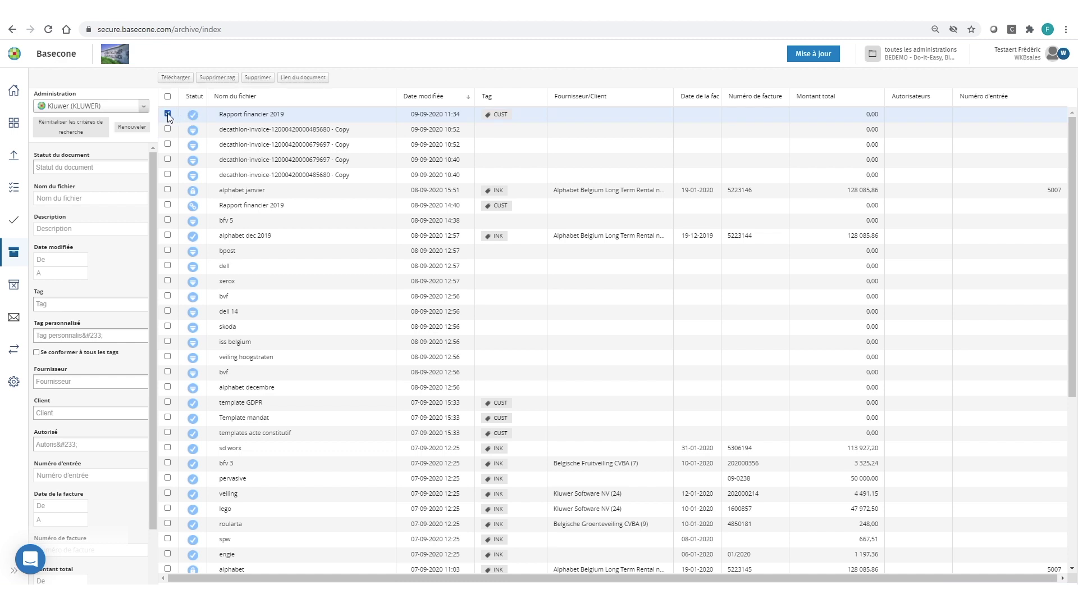
click(304, 79)
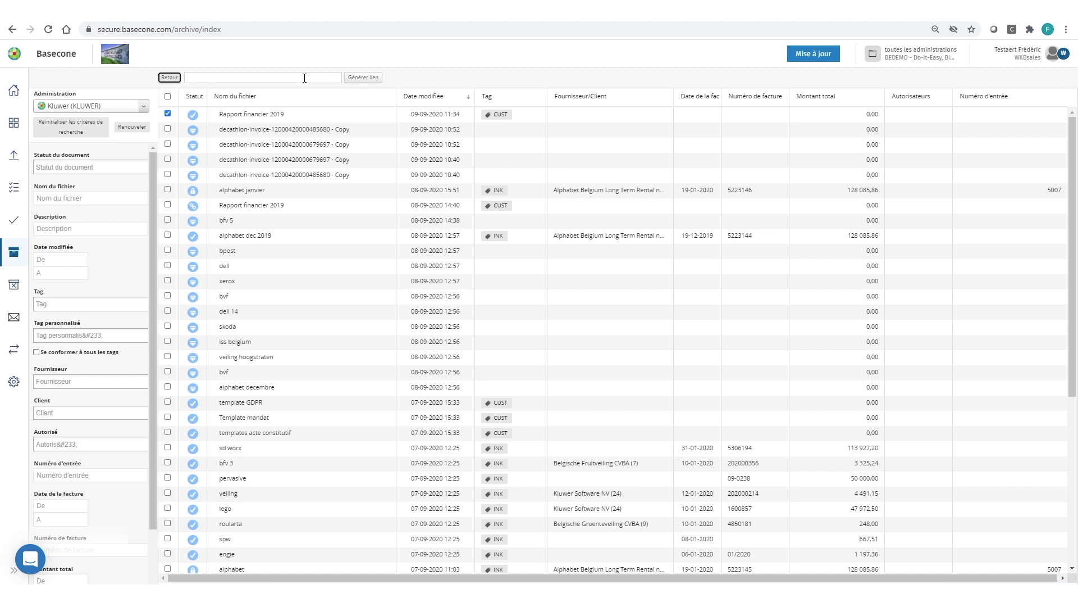
click(360, 78)
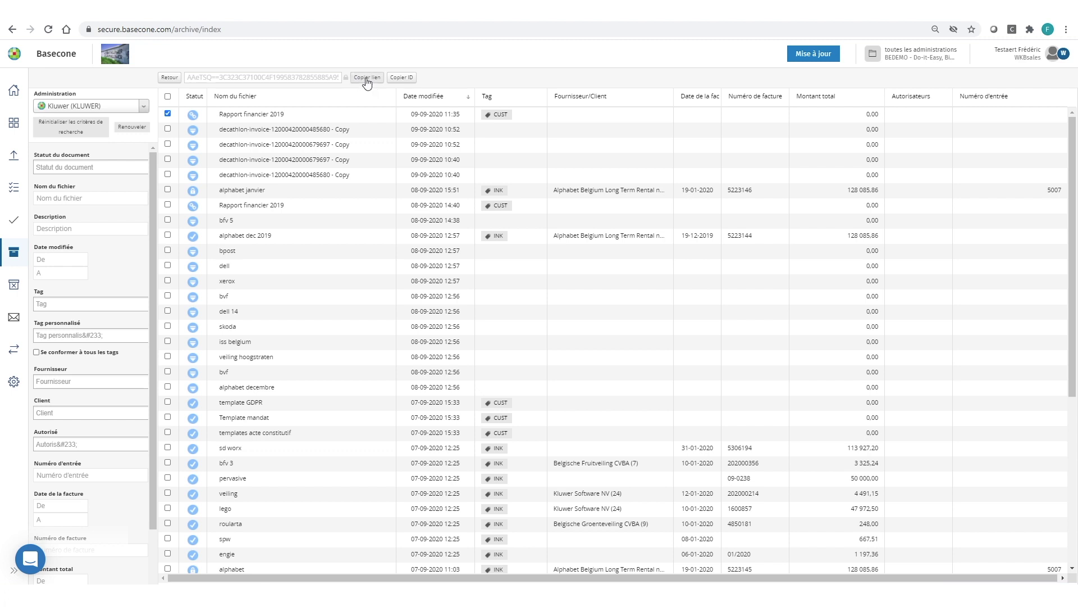
click(357, 80)
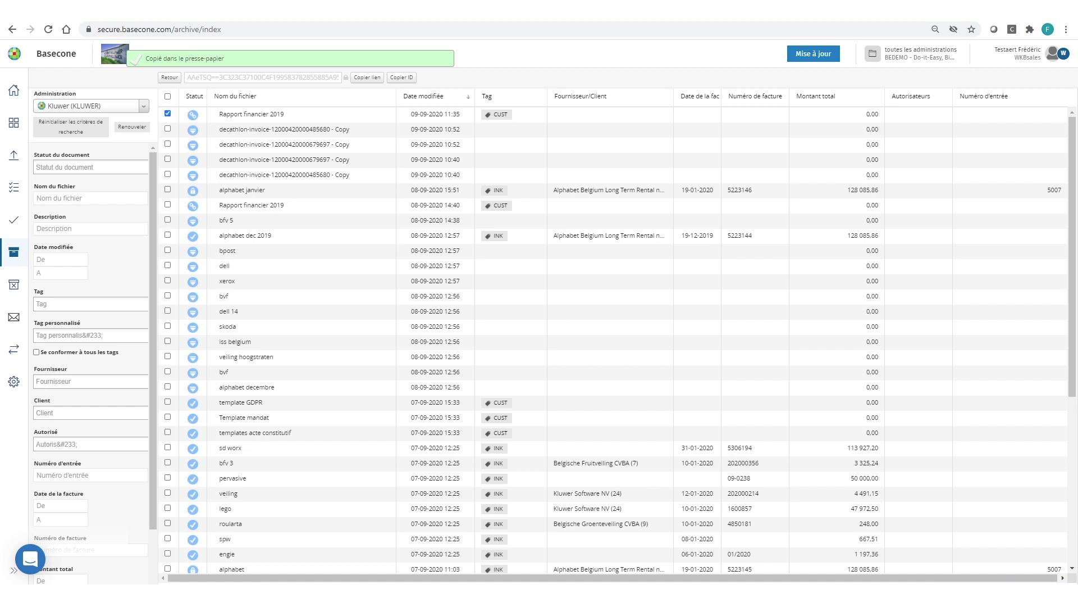
Paste the new share link over the old URL in the Lien Basecone draft and open it in Basecone
mouse_move(370, 596)
click(406, 544)
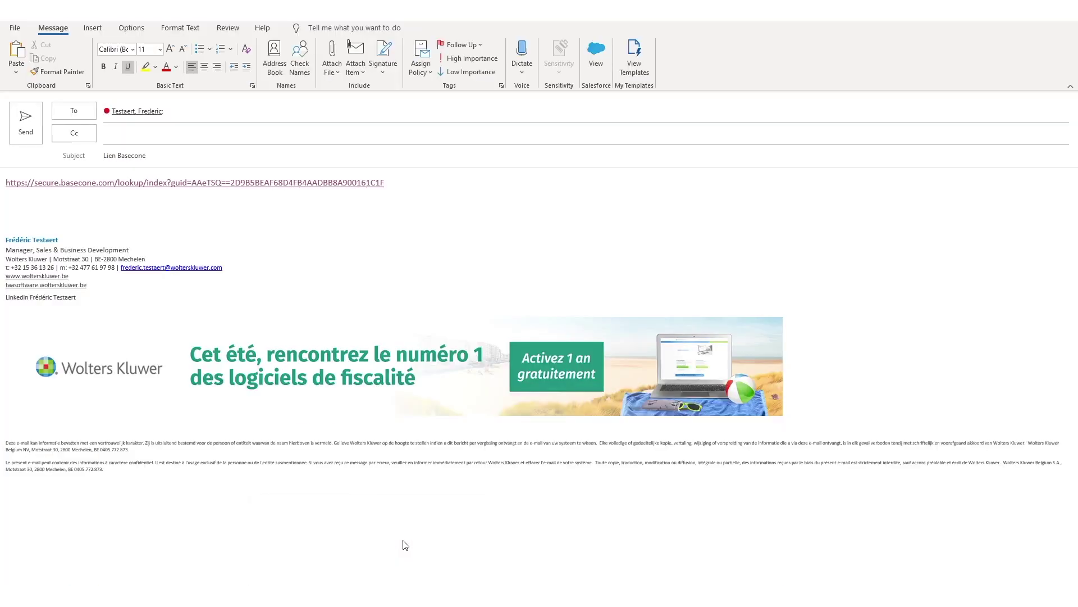
drag(395, 180, 3, 178)
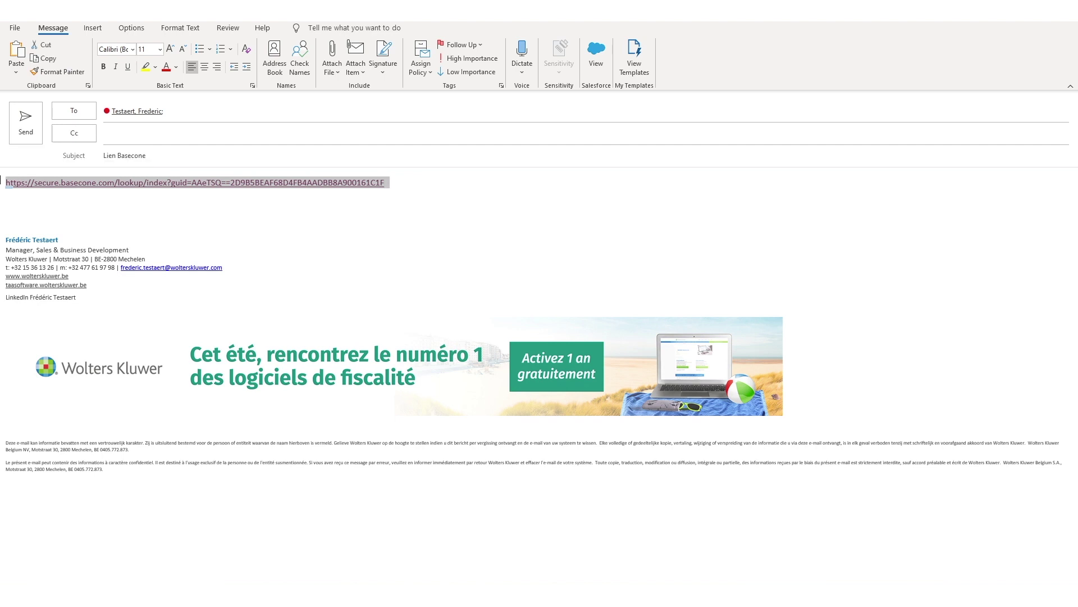
key(ctrl+v)
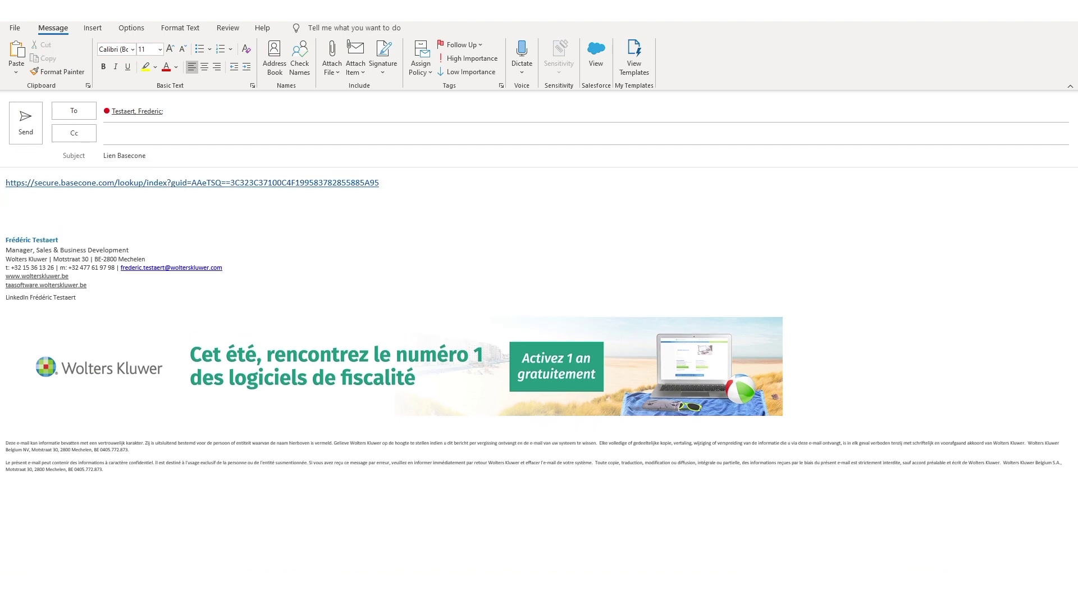
triple_click(124, 185)
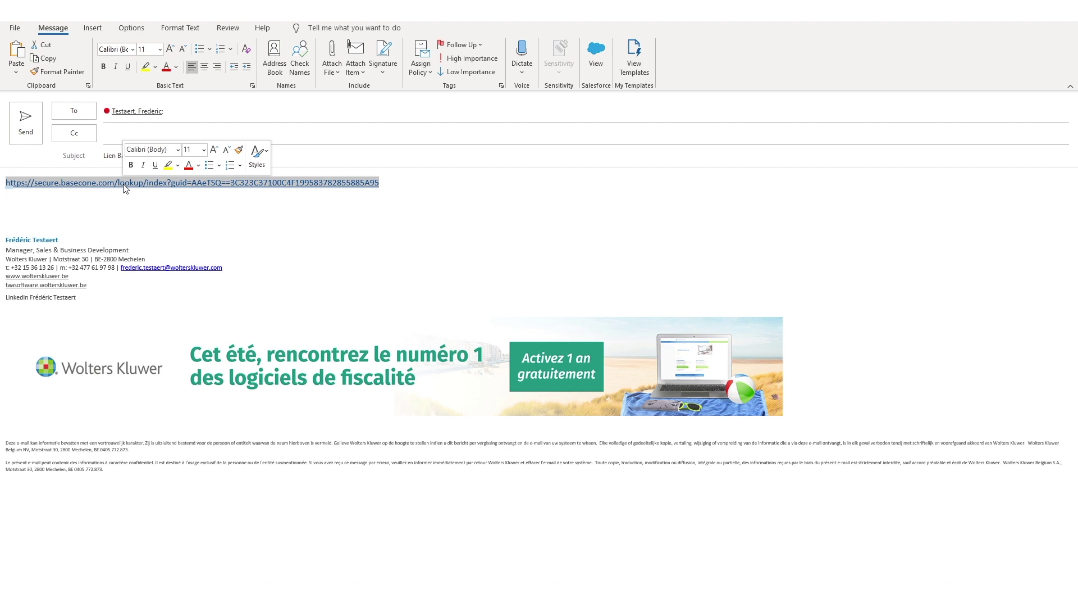
ctrl+click(124, 184)
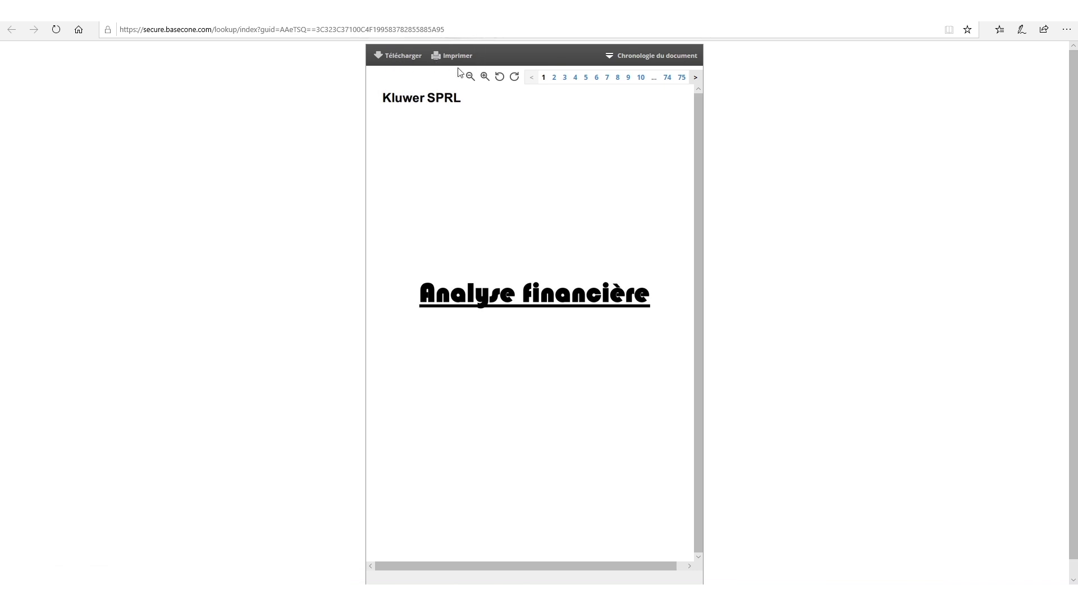
Expand the report's Chronologie du document timeline, then view the older link's tab and the Teams tab
click(612, 57)
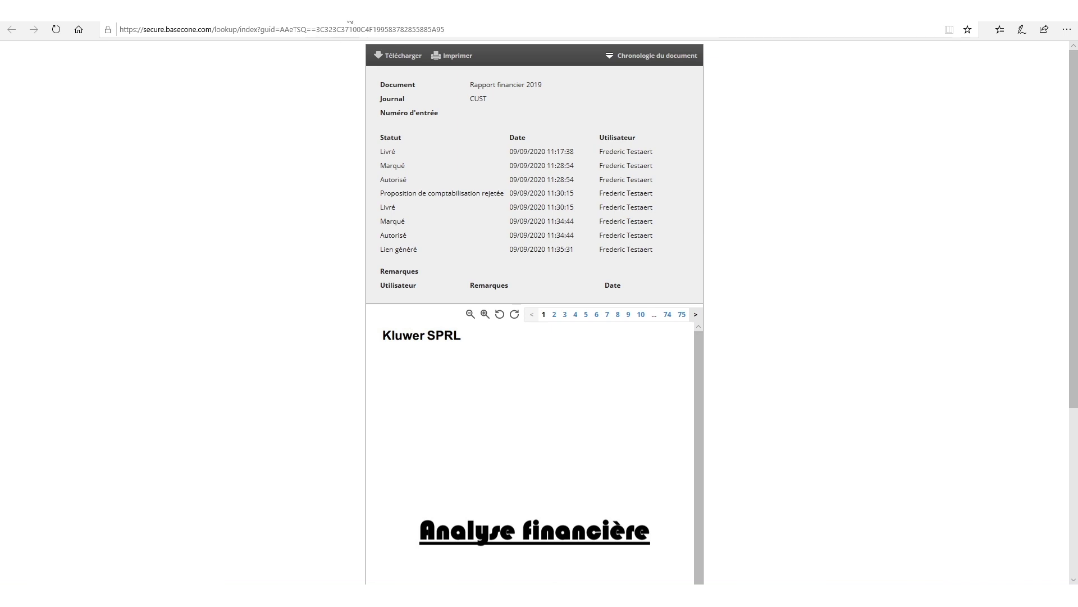
click(248, 11)
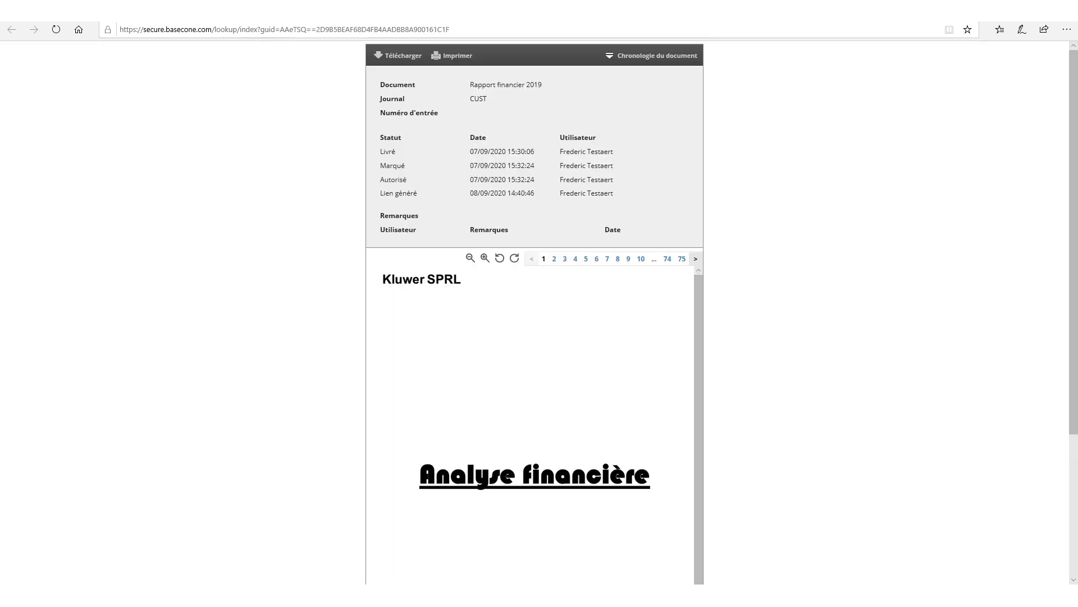
click(249, 11)
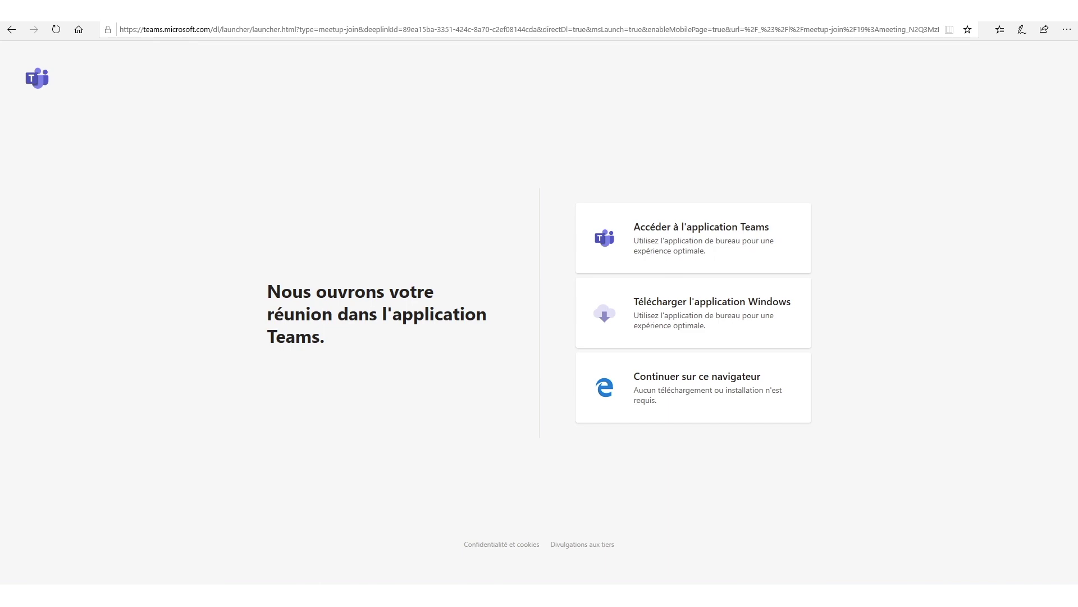
Alt+Tab past the Lien Basecone email back to the Expert/M home dashboard
key(alt+Tab)
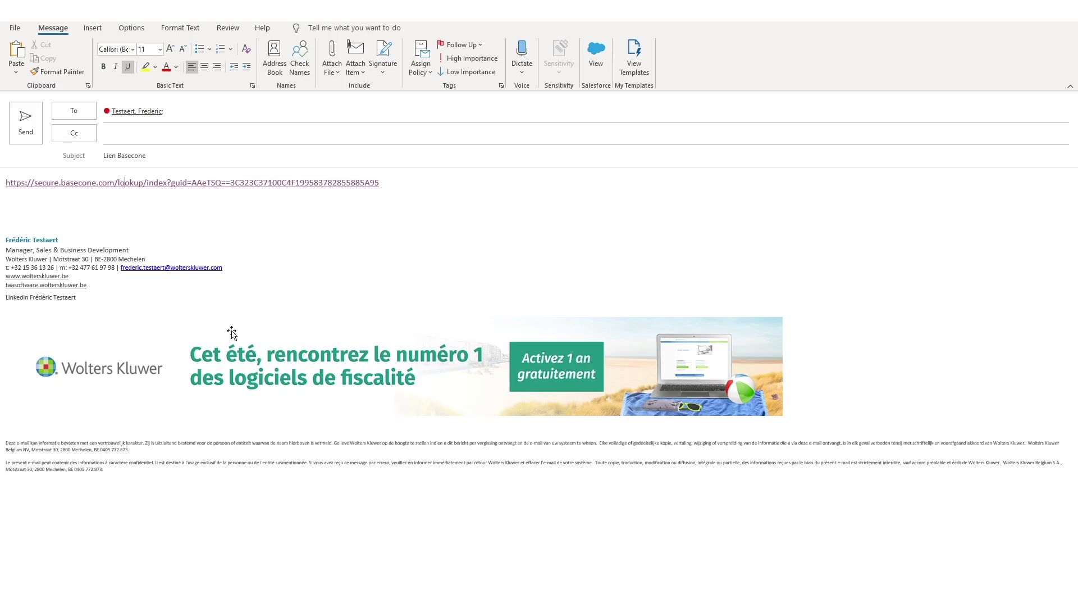
key(alt+Tab)
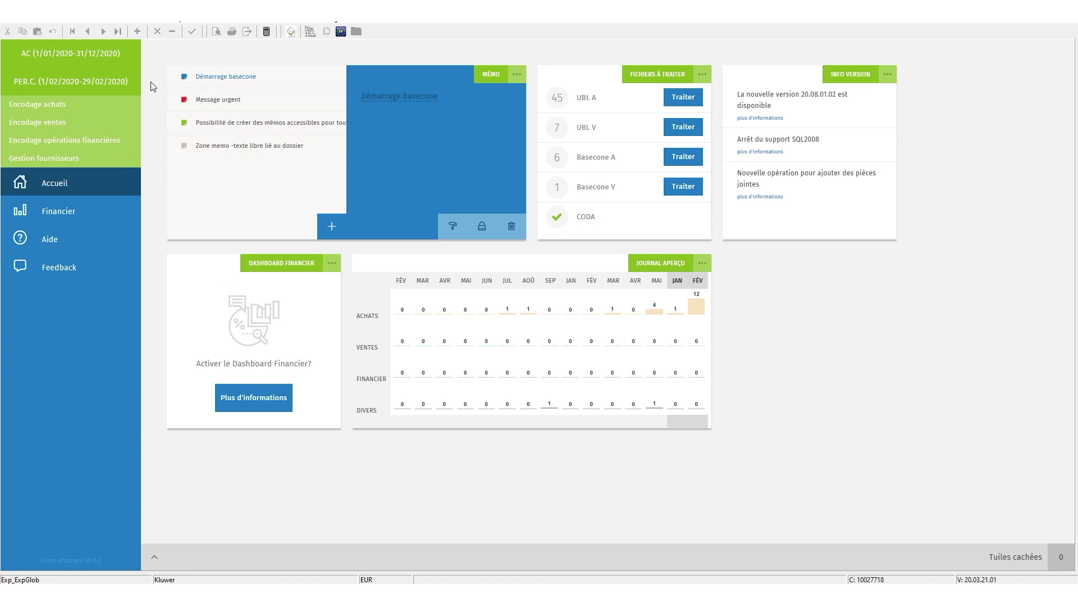
Through Achats > Encodage achats, list the 2020 purchases in Aperçu and open document 5007
click(152, 23)
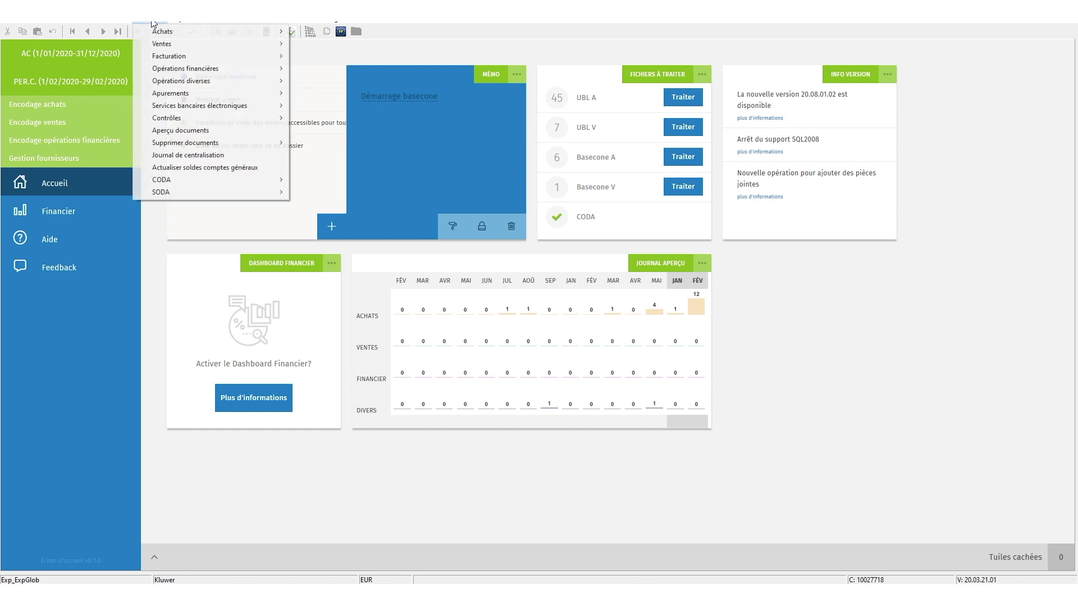
mouse_move(205, 31)
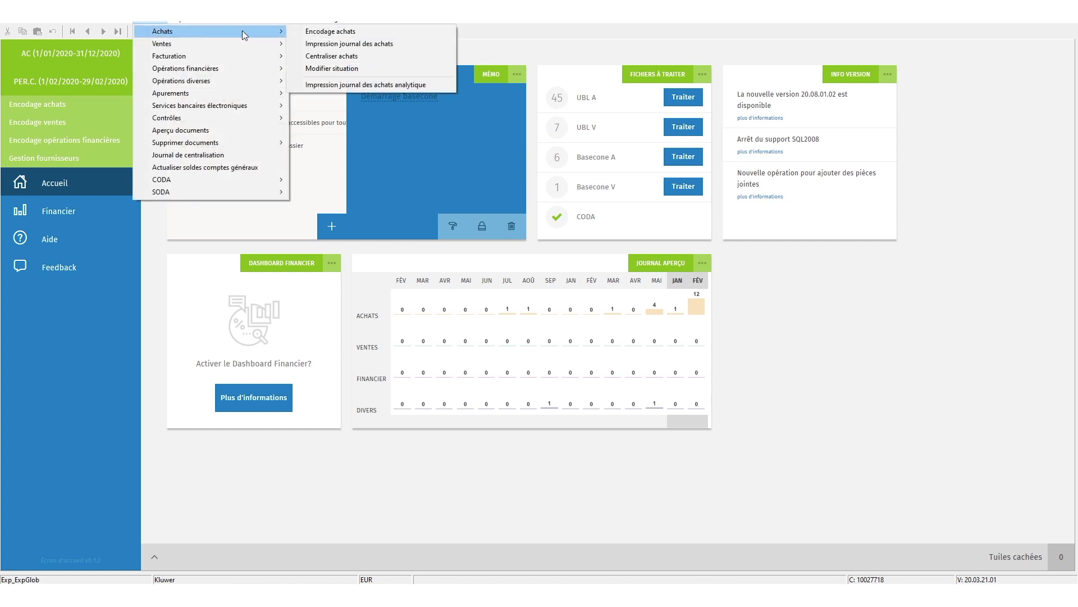
click(314, 32)
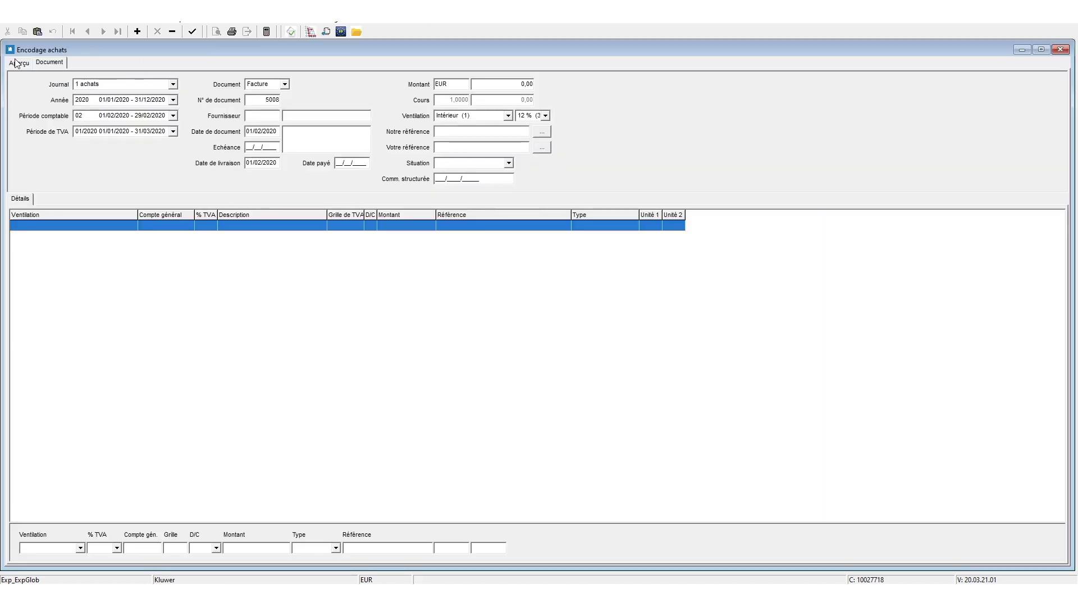
click(17, 62)
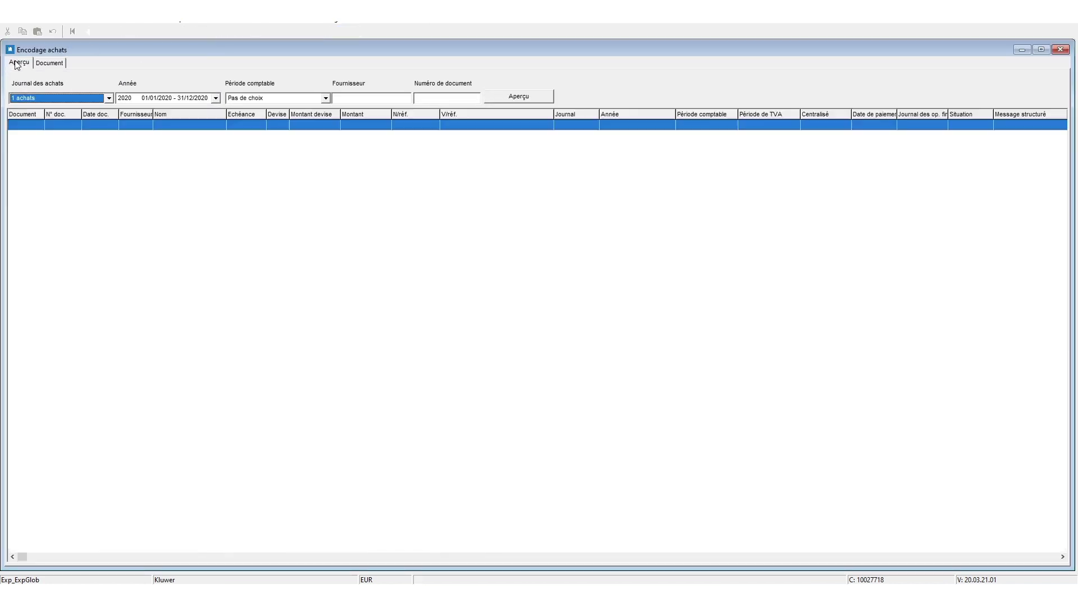
click(512, 96)
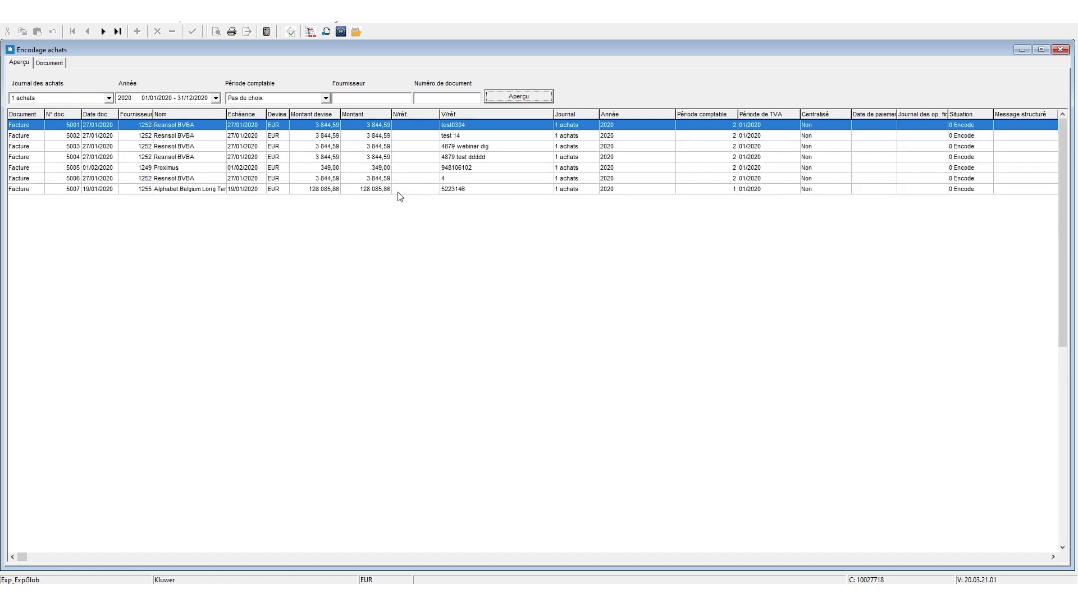
double_click(324, 189)
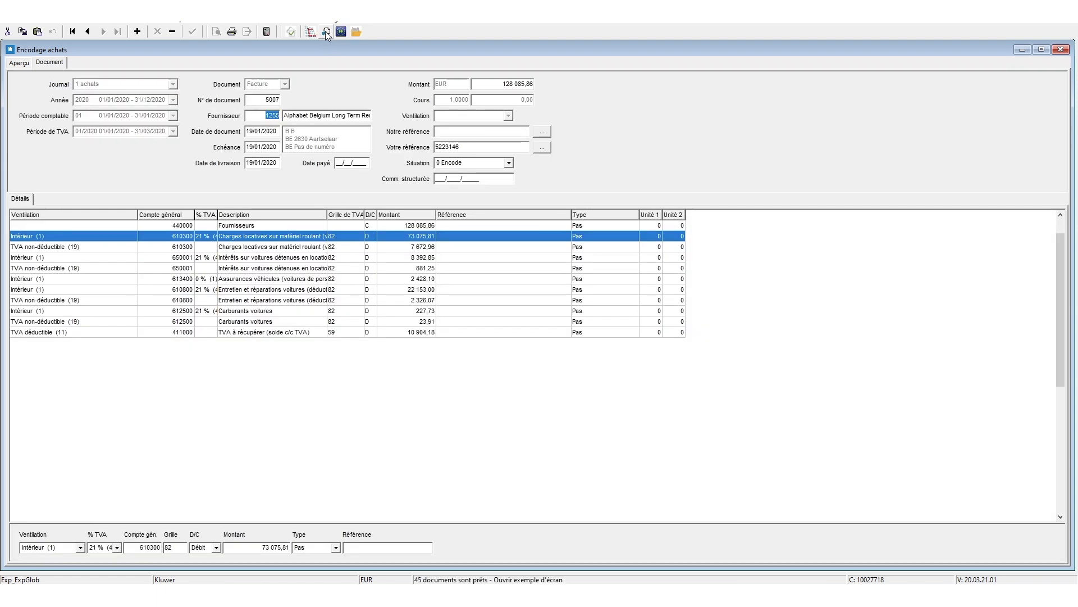
Show invoice 5007's linked Basecone document, toggle its status timeline, and open the reports menu
click(325, 31)
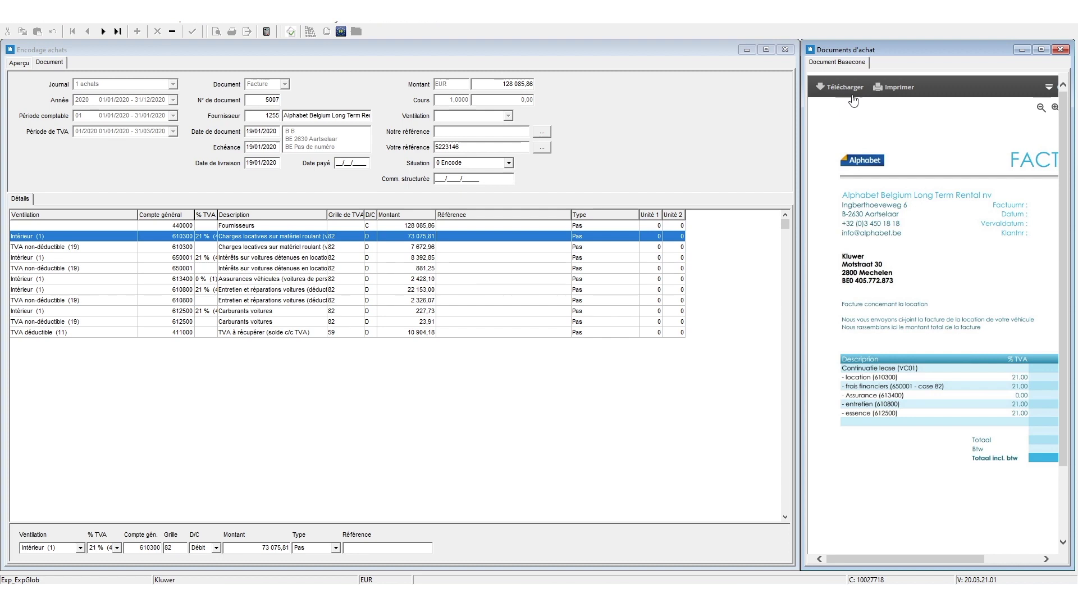
click(1048, 88)
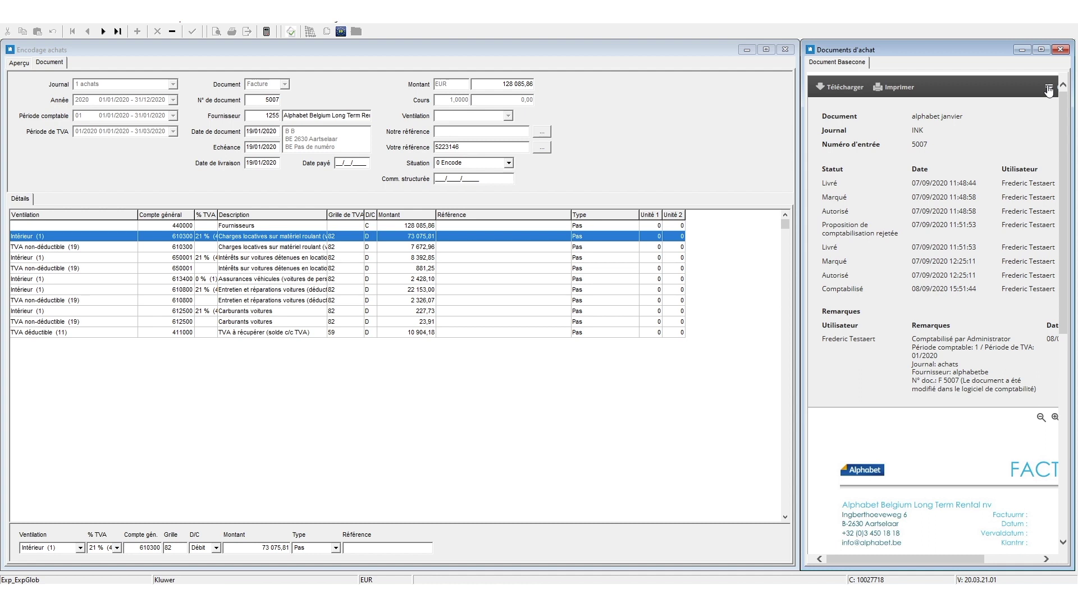
click(1049, 89)
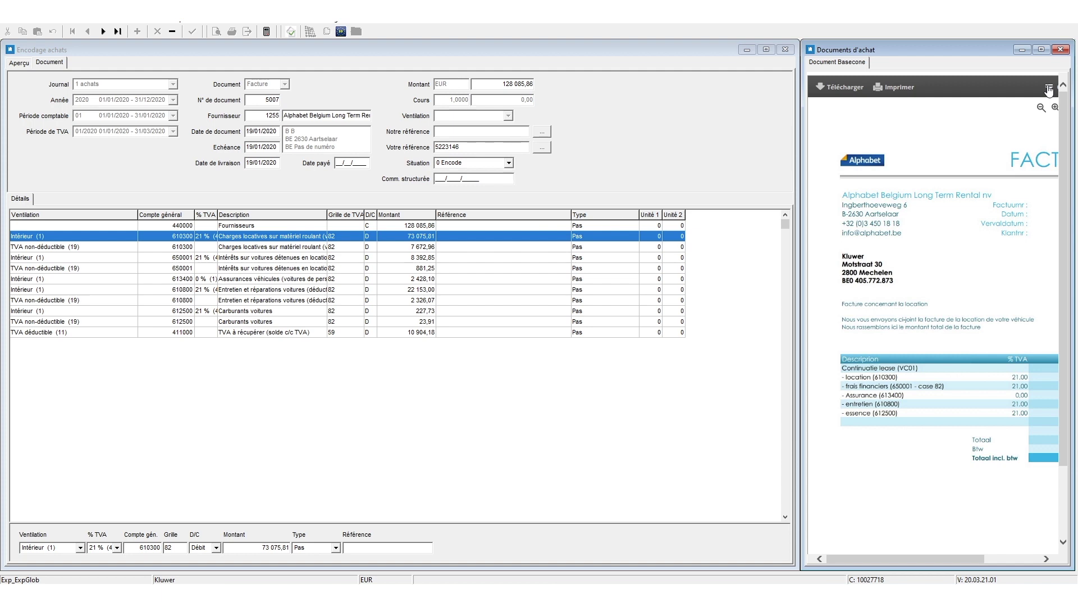
click(193, 23)
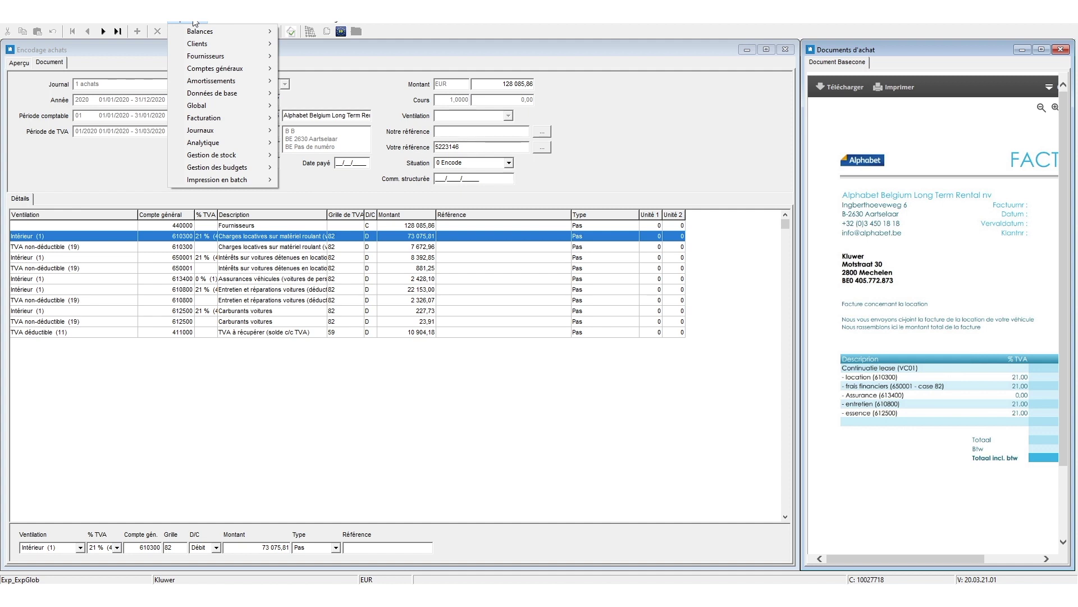
Run the Documents ouverts fournisseurs report and attach it as a 123 KB PDF to a new e-mail
mouse_move(258, 58)
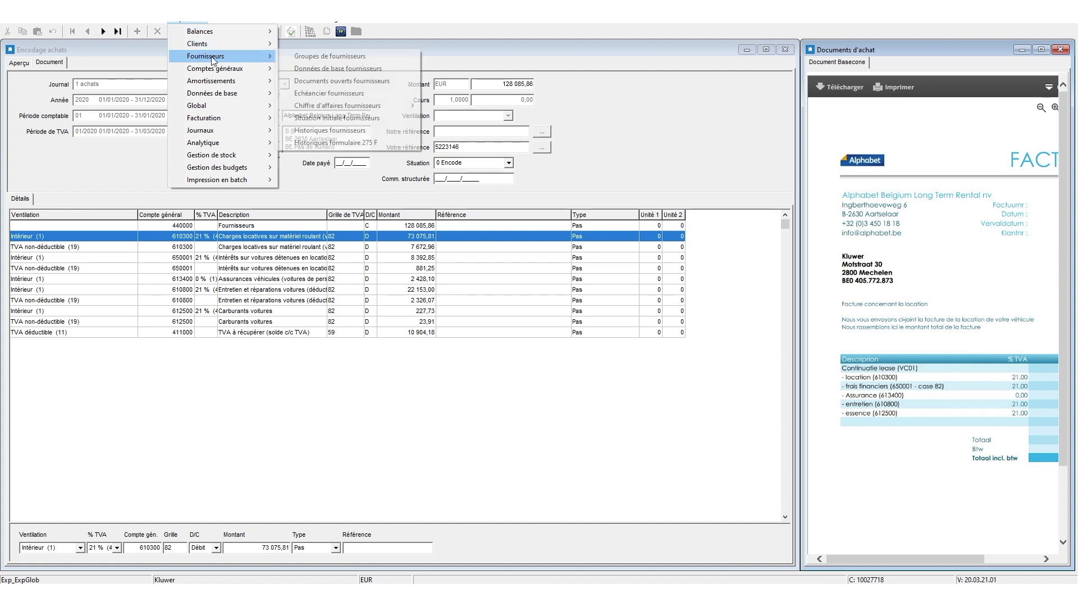
click(303, 80)
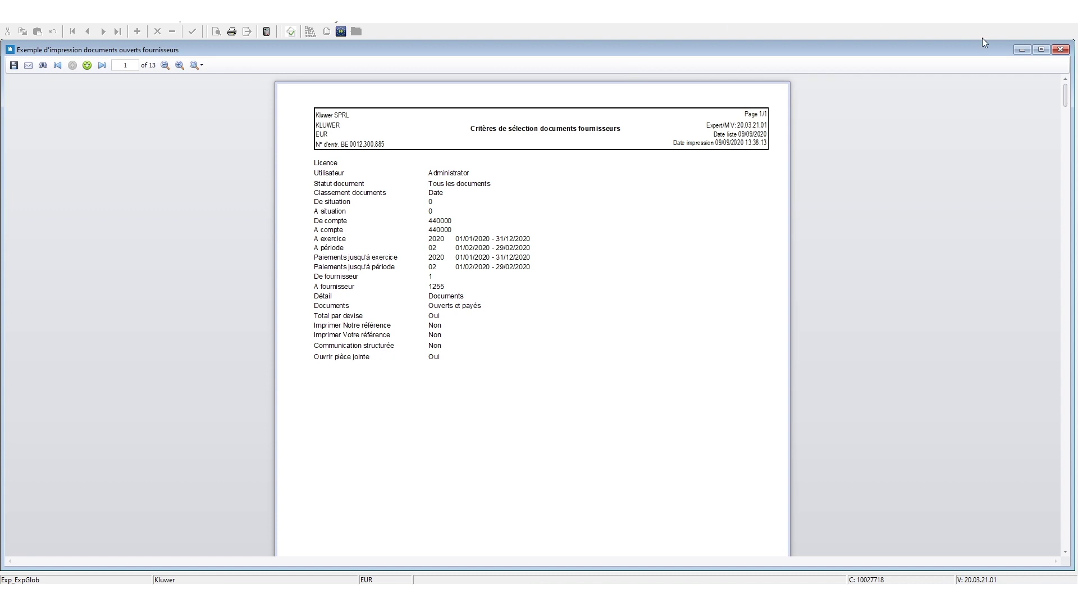
drag(1065, 94, 1074, 228)
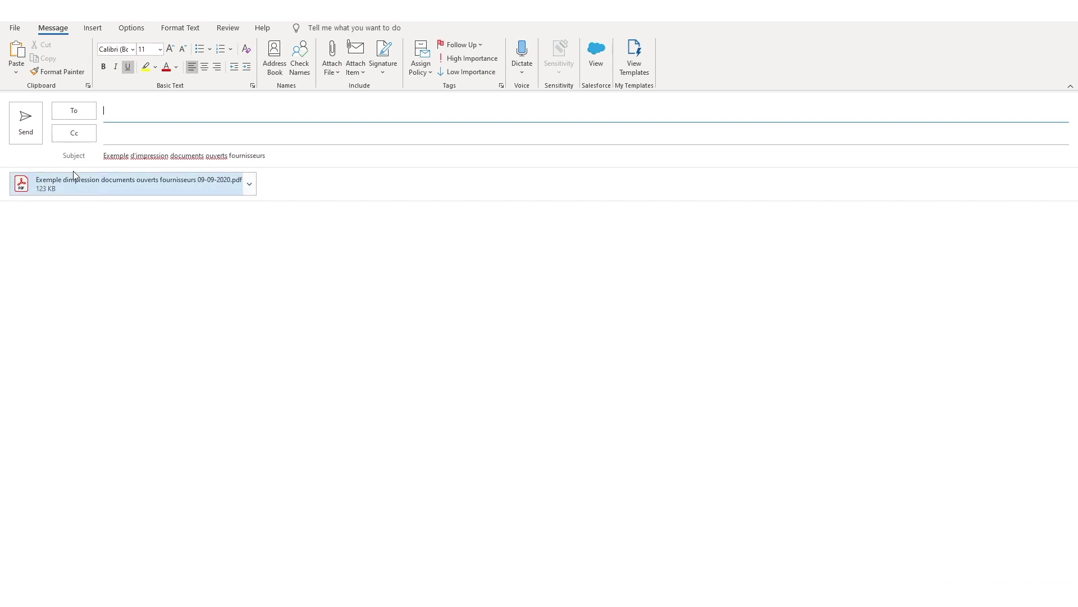
Open the attached report PDF and follow the Basecone link on supplier line 800005001 on page 4
click(52, 178)
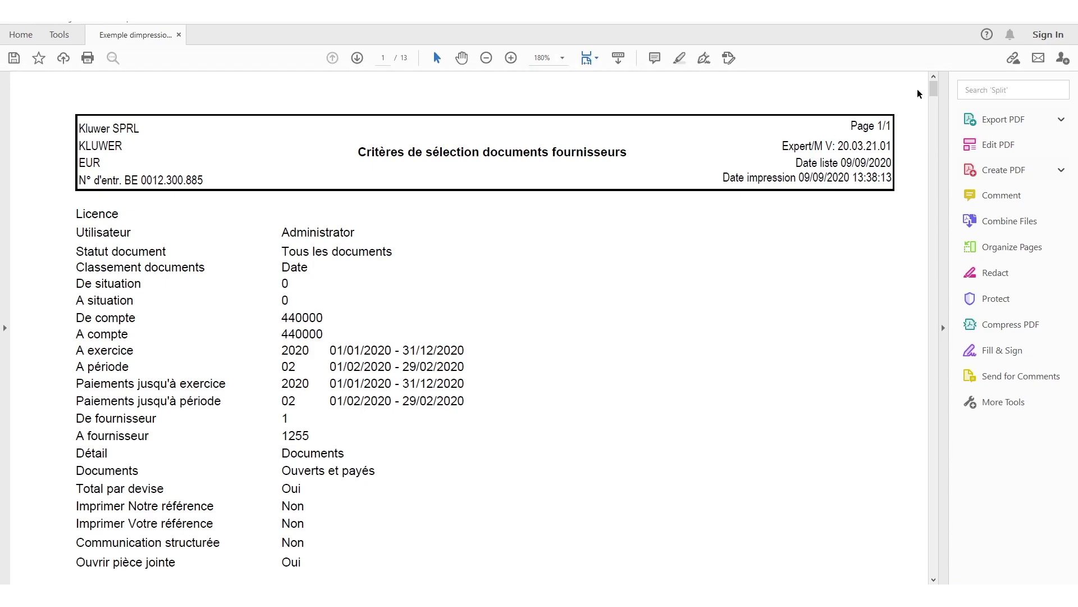
drag(933, 92, 938, 196)
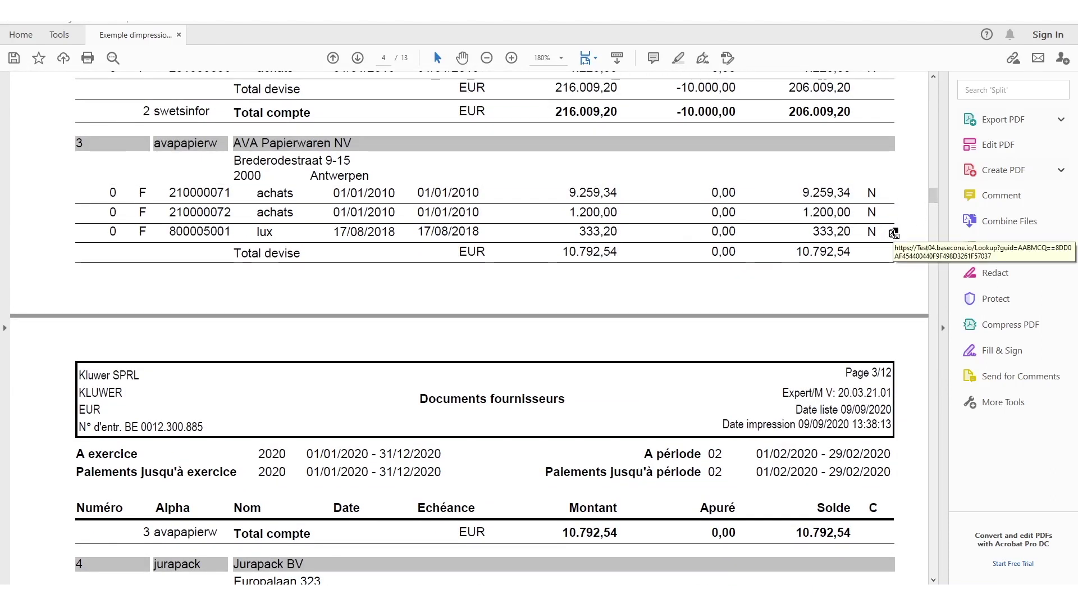
click(893, 231)
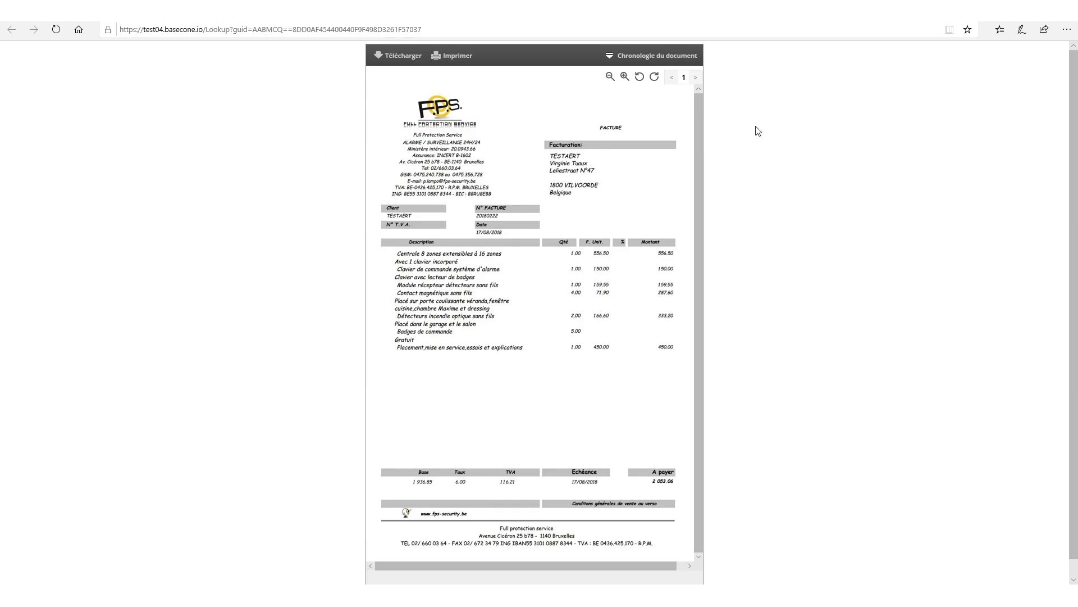
Expand and then collapse the FPS invoice's Chronologie du document timeline in Basecone
click(614, 61)
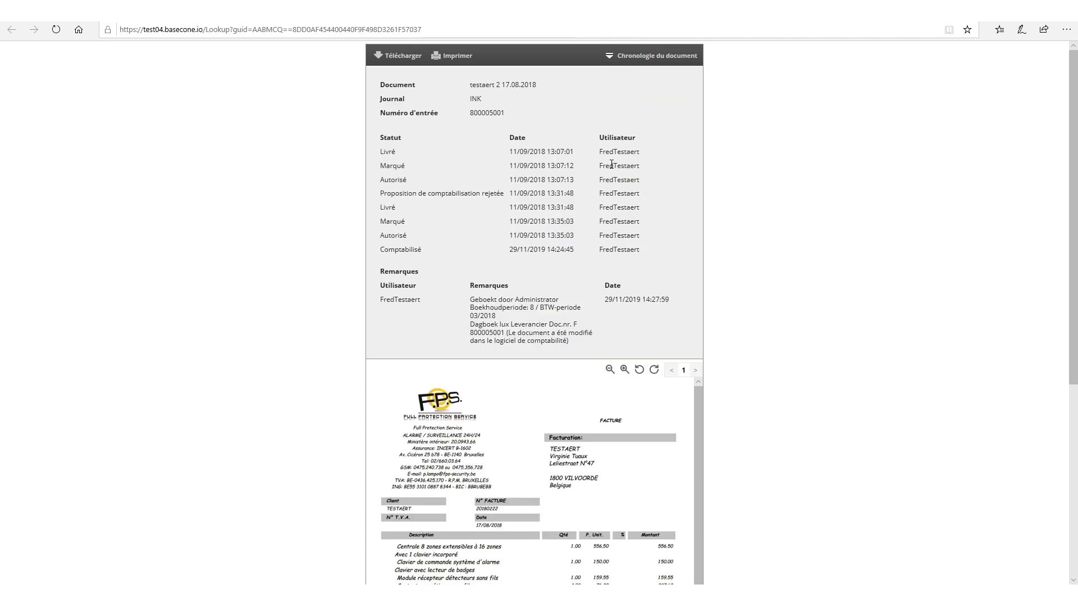
click(612, 56)
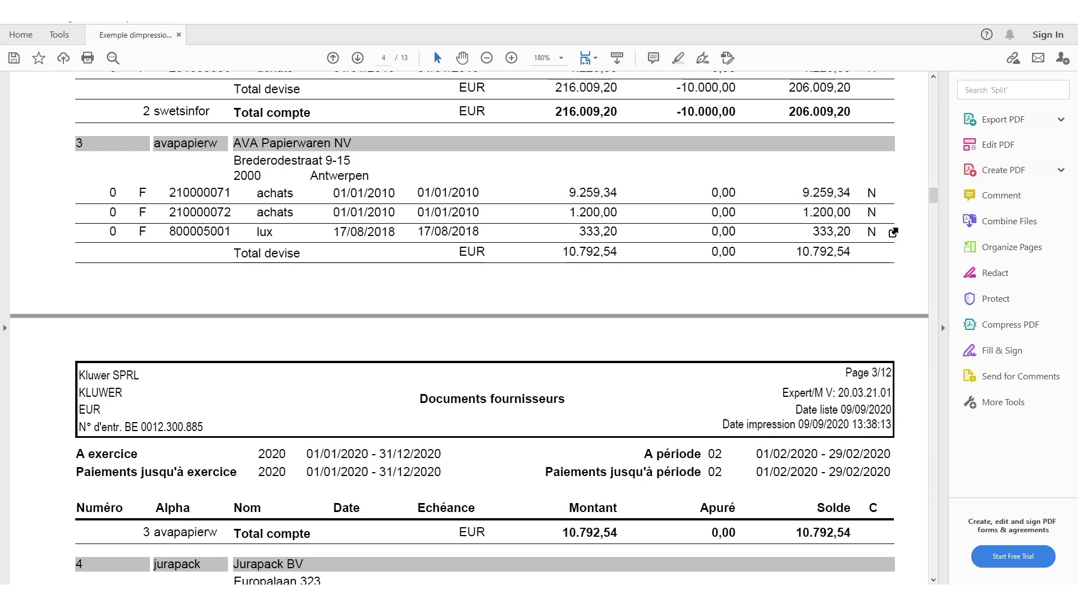
Close Acrobat, the unsent Outlook message, the report preview, its parameter form and the Encodage achats window
click(1066, 7)
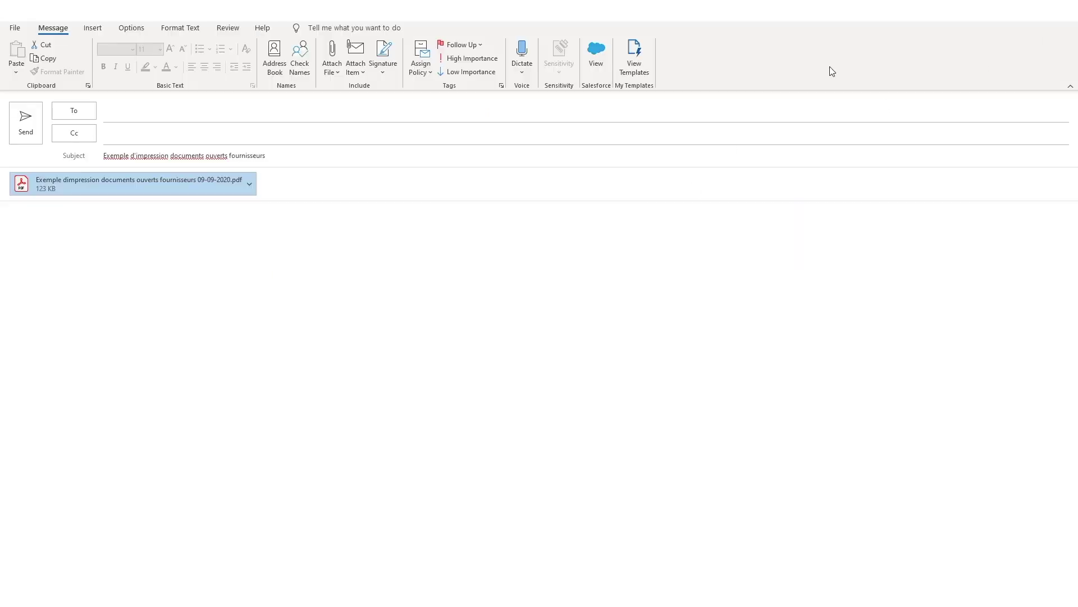
click(1065, 8)
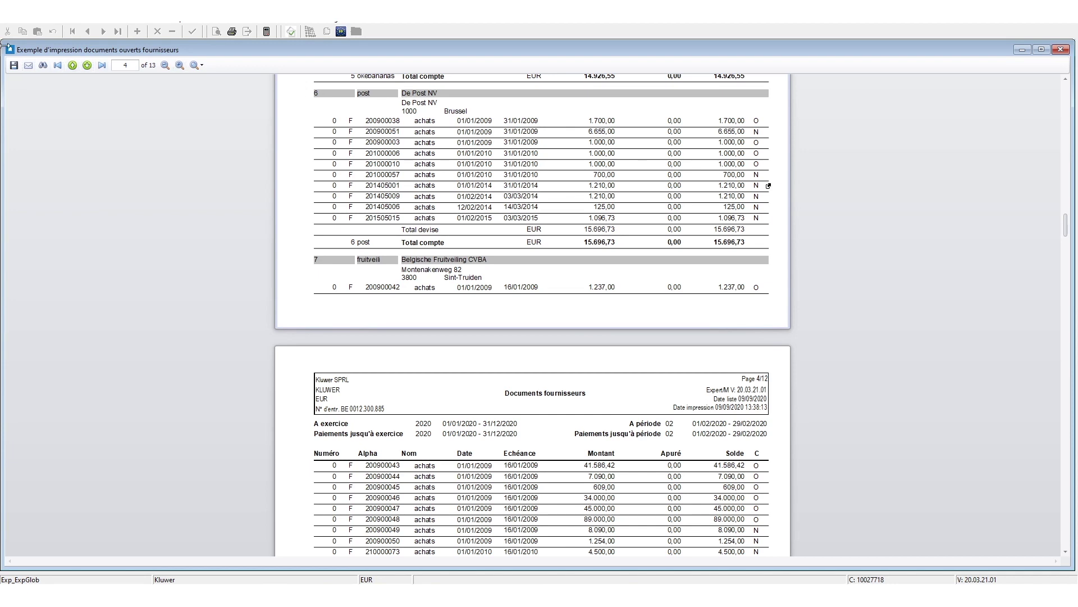
double_click(12, 50)
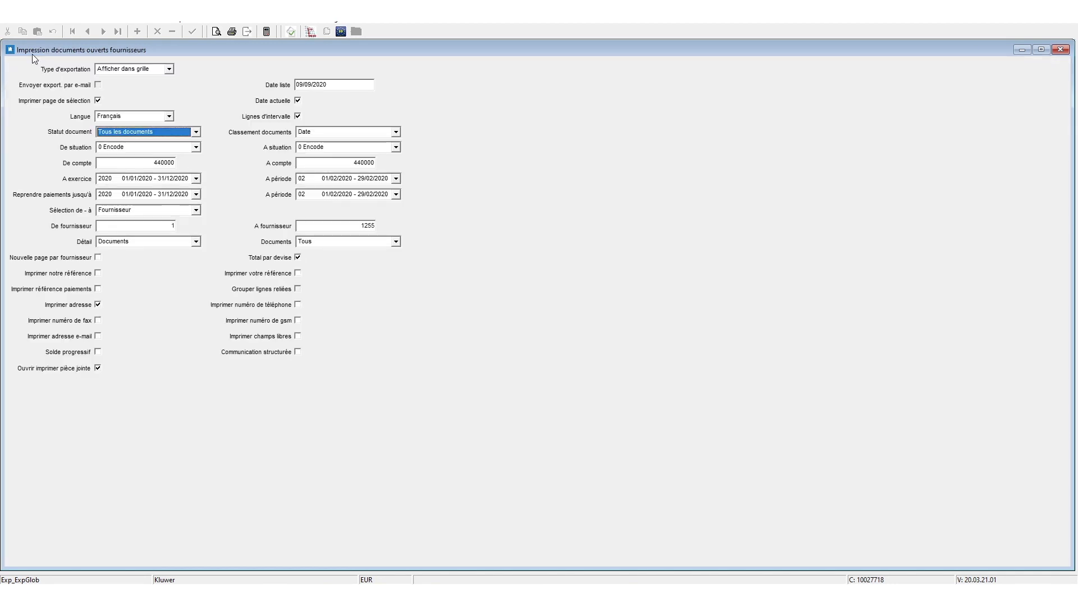
double_click(11, 49)
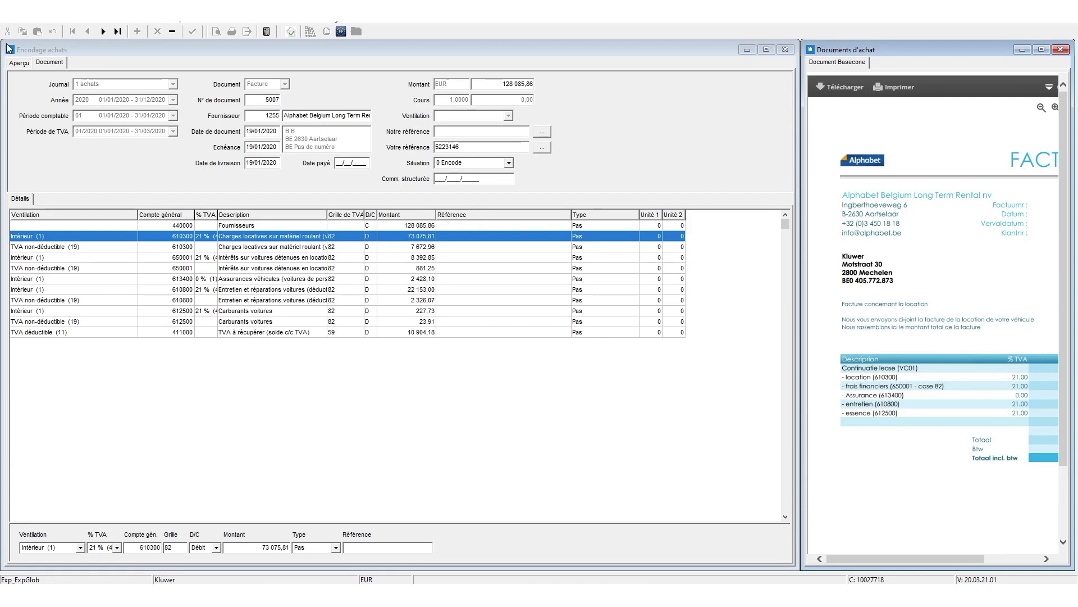
double_click(10, 49)
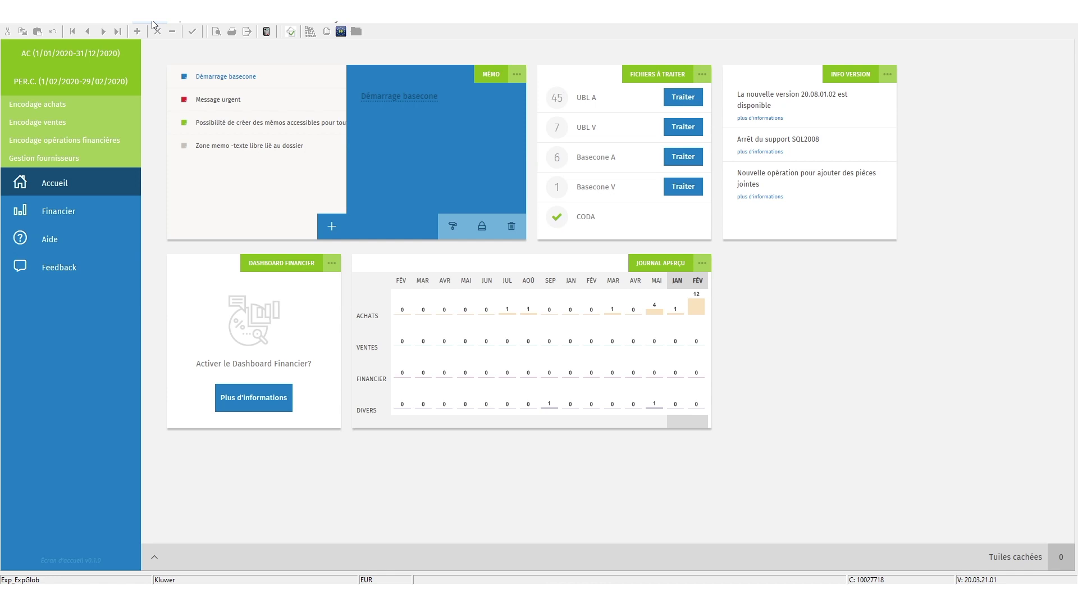
Preview the period 02 Journal des achats, e-mail it as PDF, and open the attachment in Acrobat
click(152, 21)
mouse_move(200, 36)
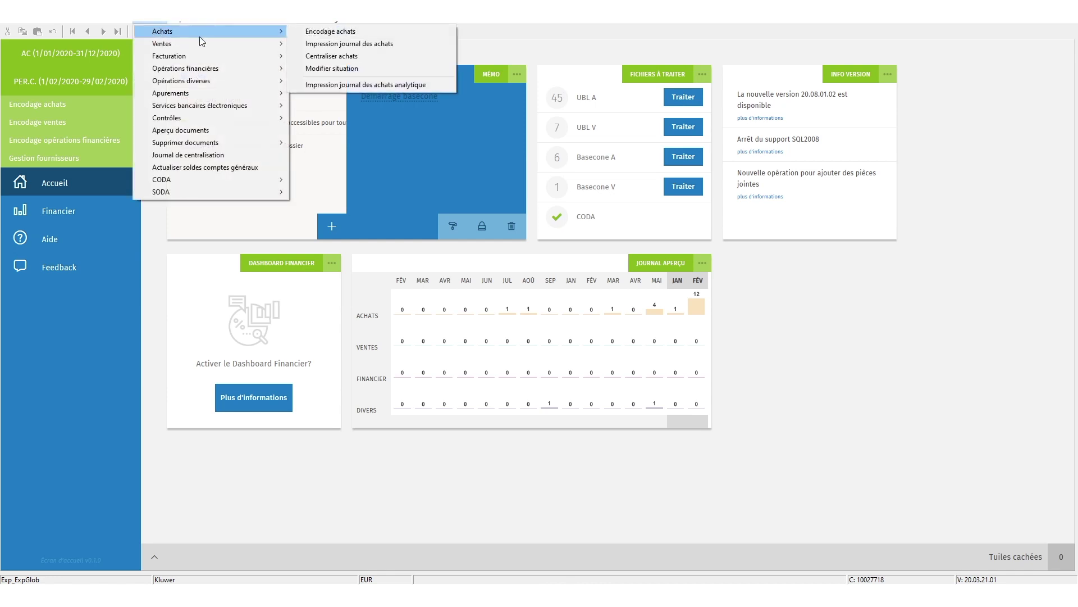
click(320, 45)
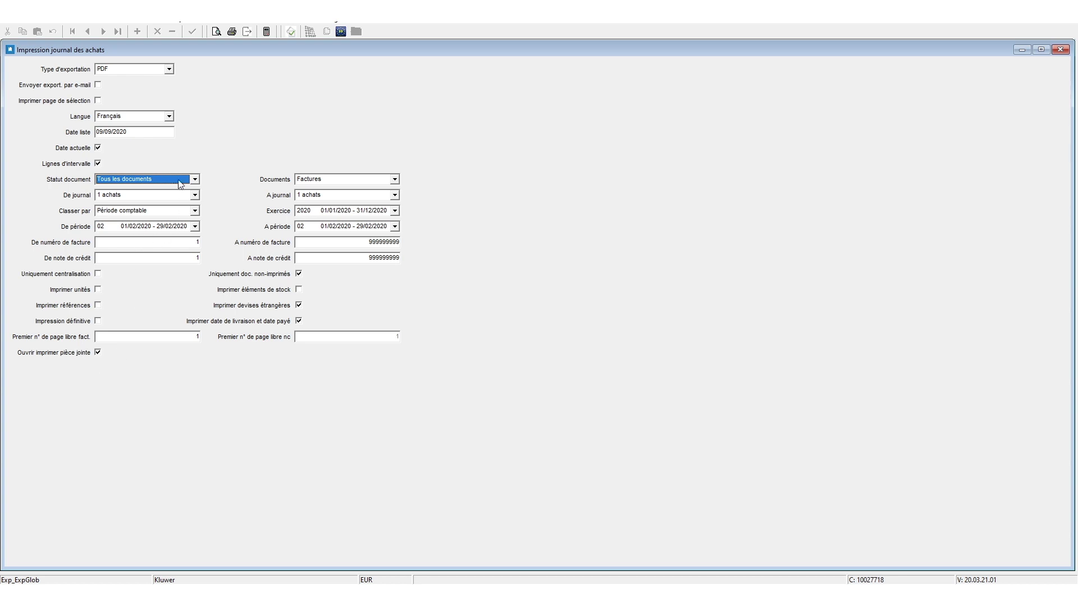
click(217, 31)
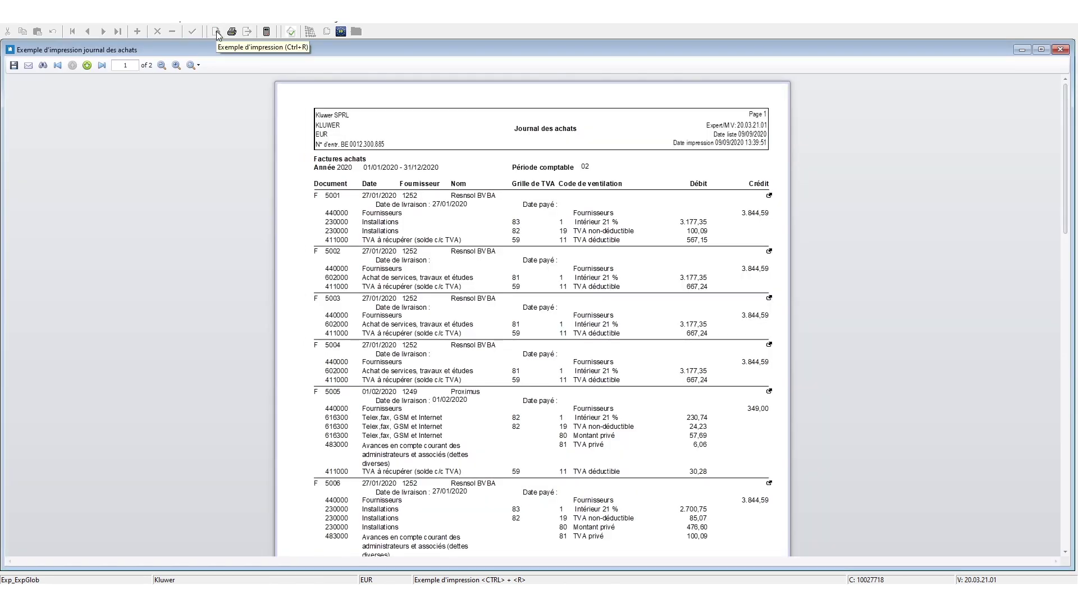
click(29, 65)
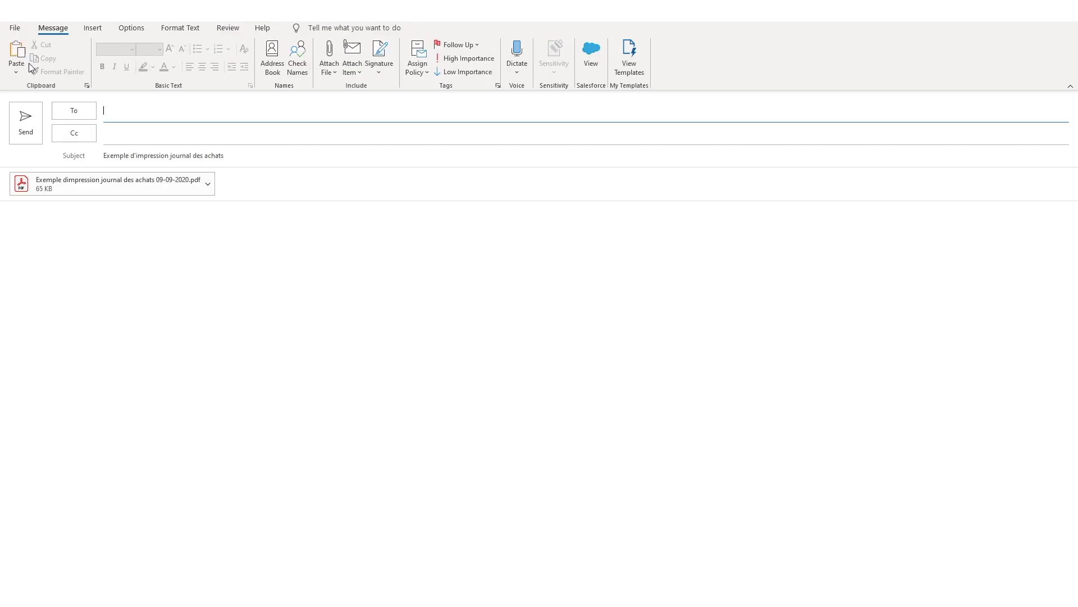
double_click(35, 185)
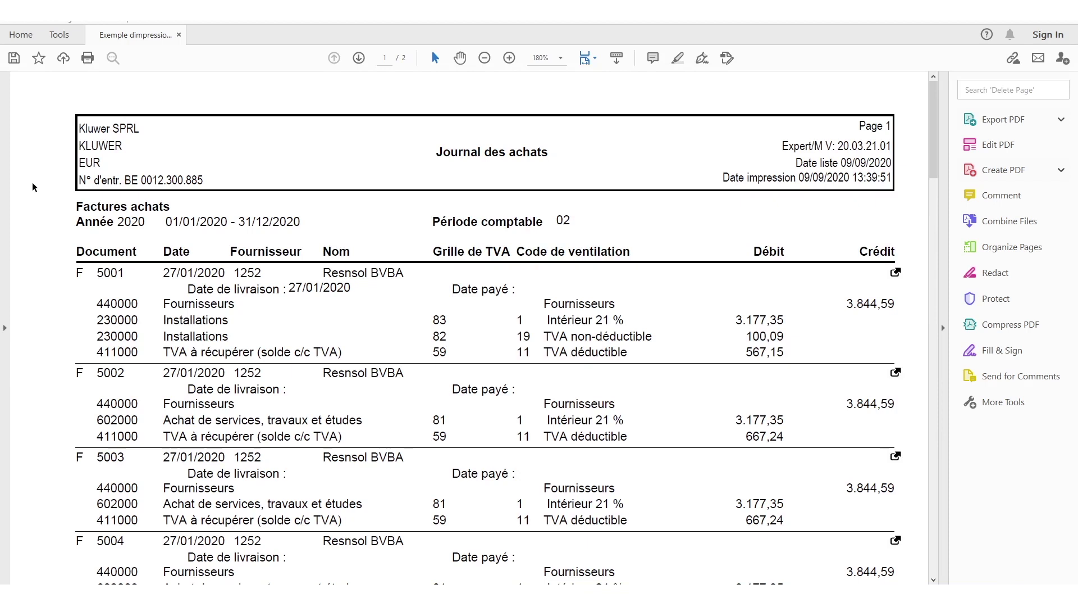
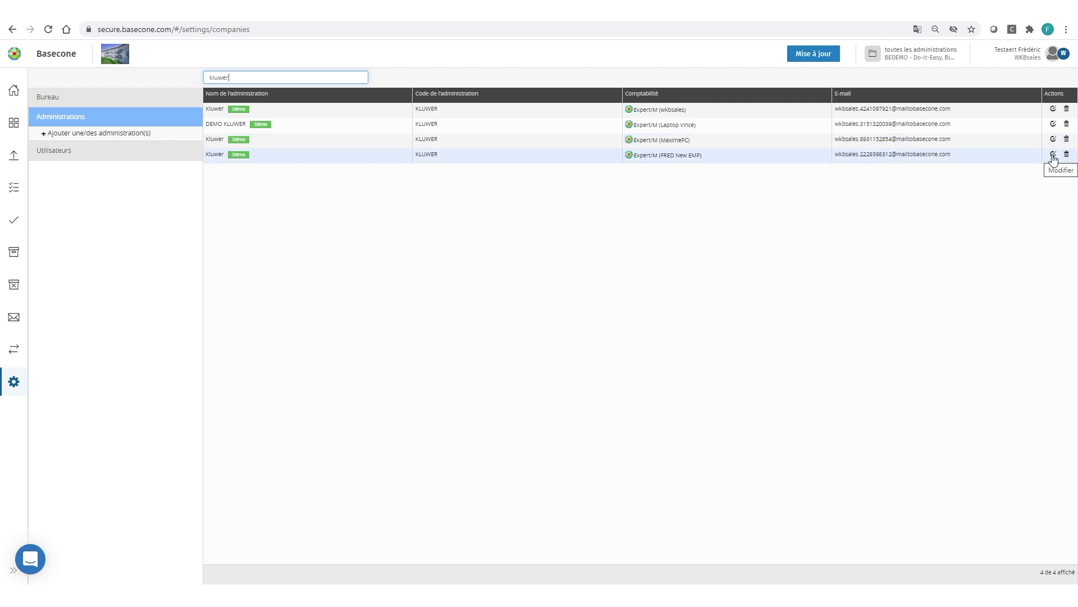
Open the fourth Kluwer administration and view its synchronised address and two extra addresses
click(1053, 156)
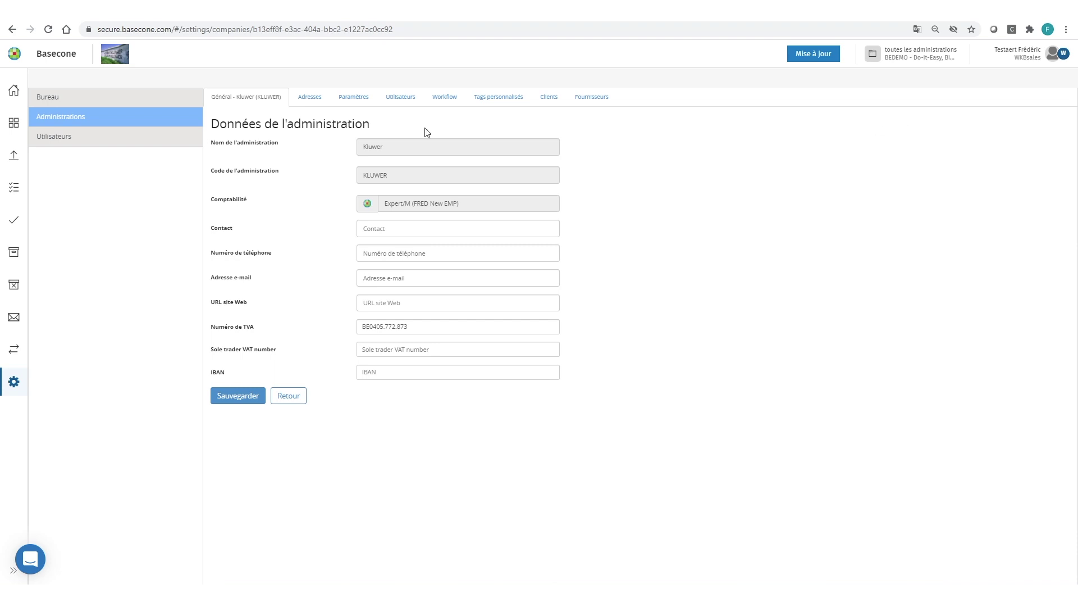
click(310, 98)
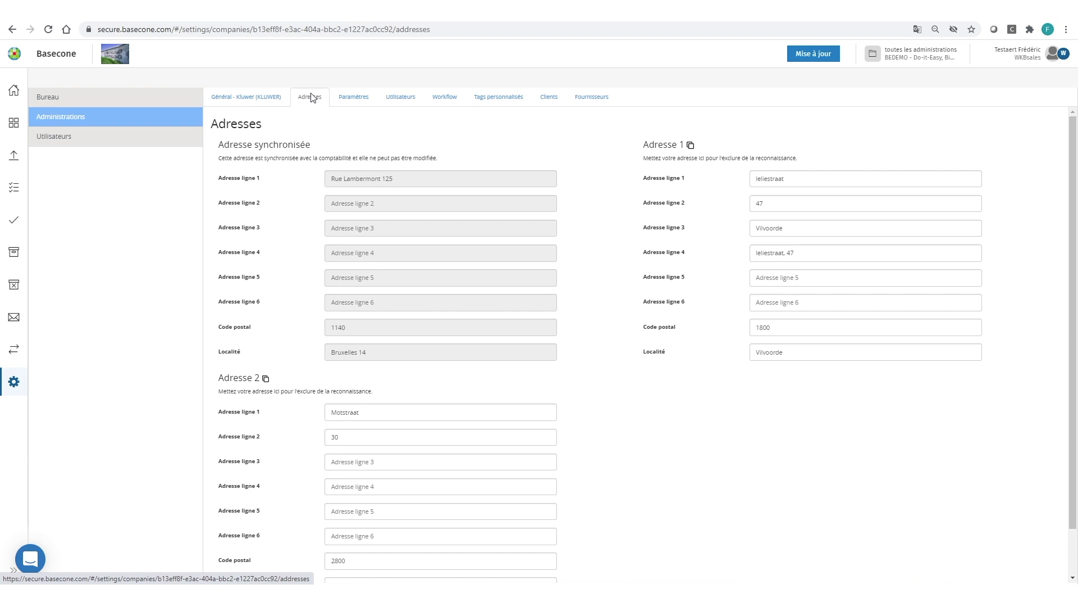
Show the Kluwer settings: login requirement Non, sales journal VK, purchase journal ubl
click(355, 96)
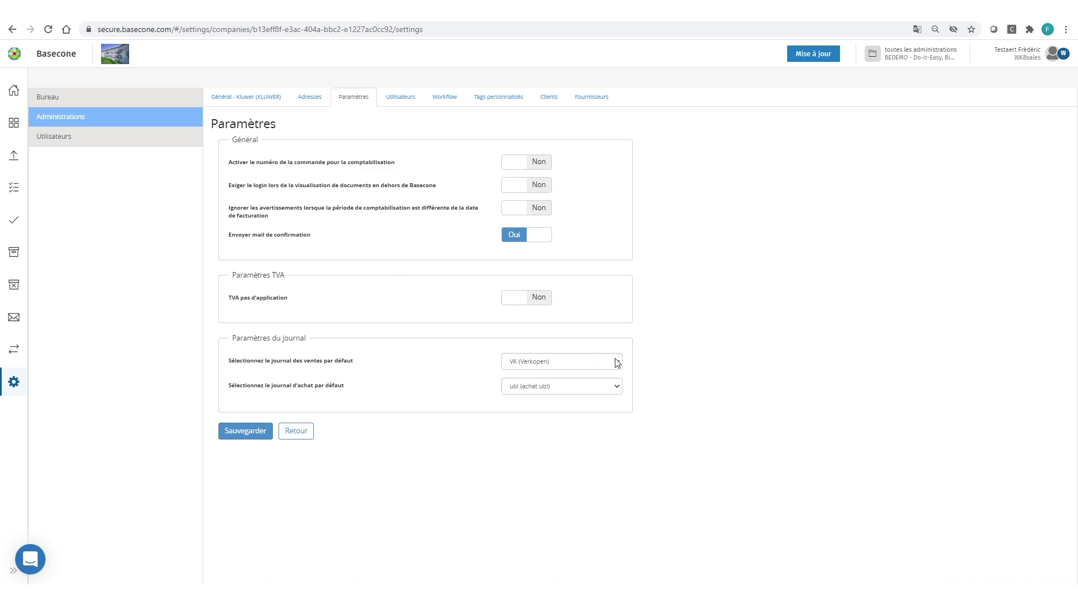
Change the default purchase journal from ubl to achats (achats) and save
click(617, 388)
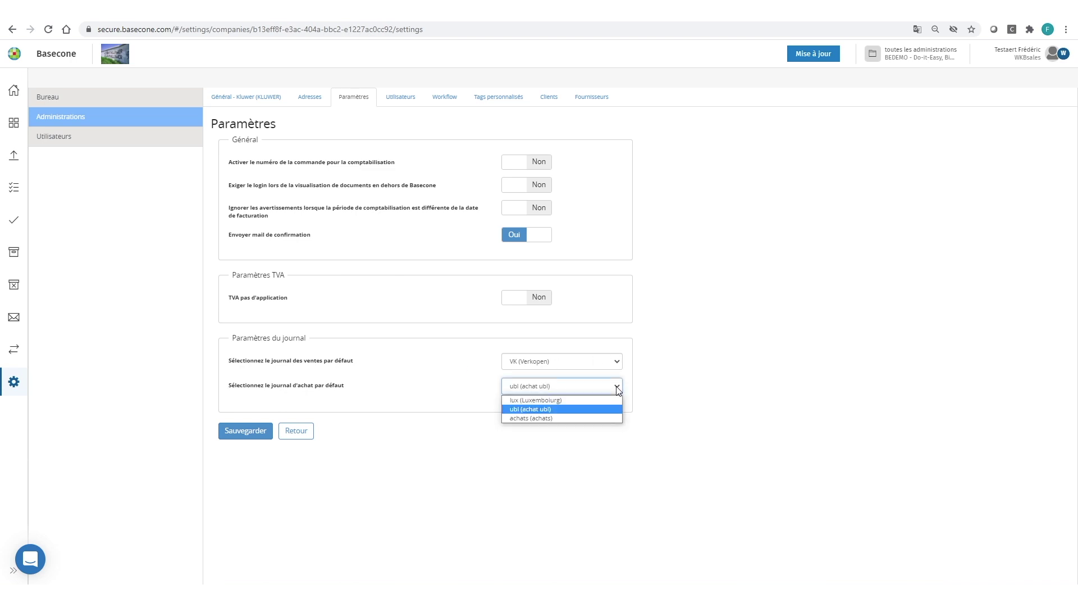
click(557, 418)
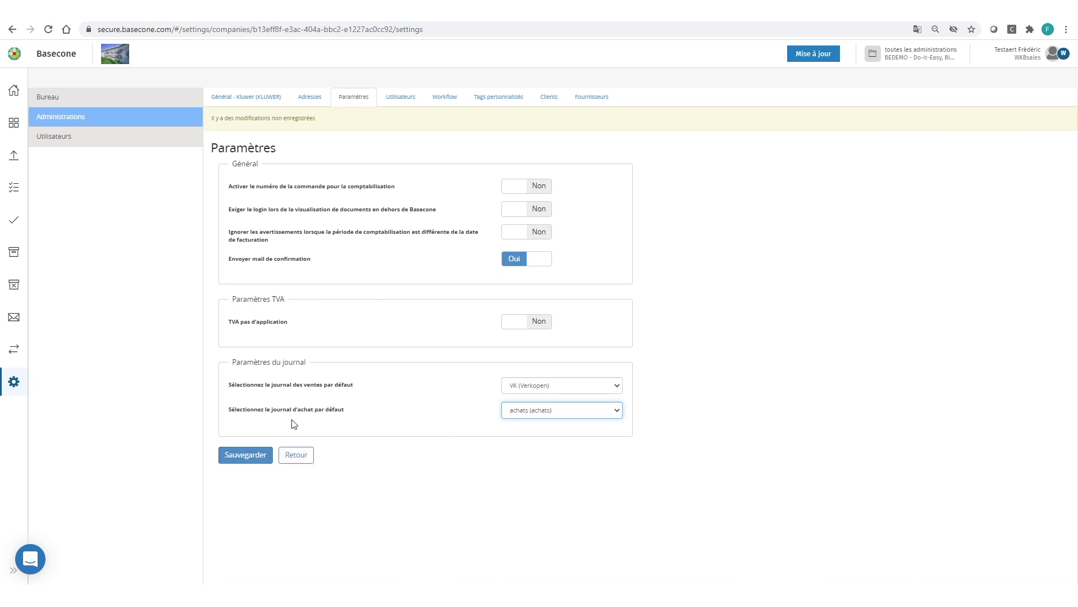
click(245, 456)
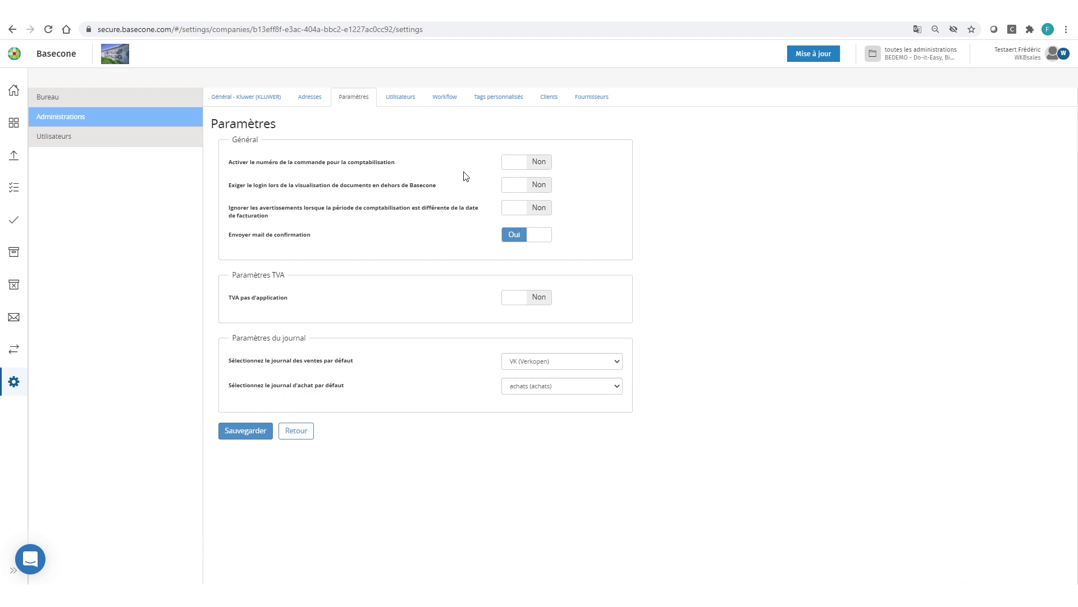
Briefly open a Kluwer invoice for booking, then go to the office's general data settings
click(14, 91)
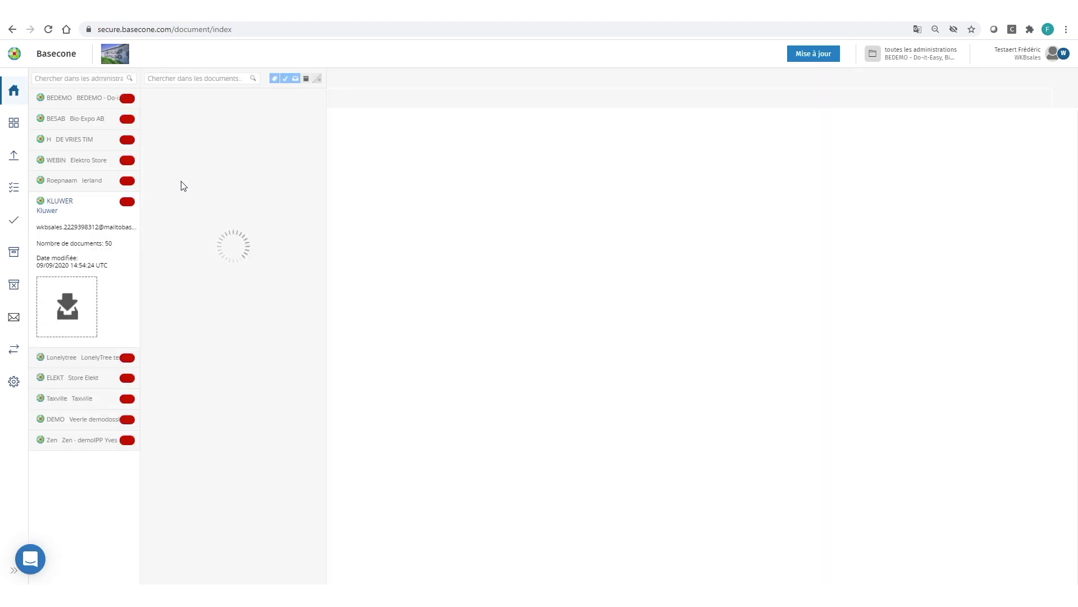
click(282, 232)
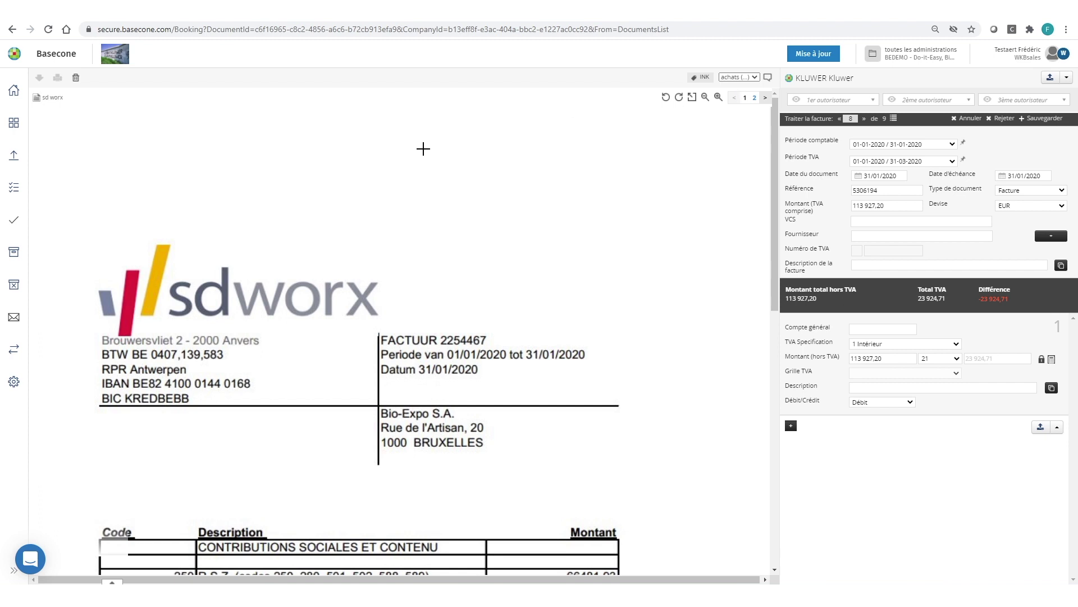
click(14, 383)
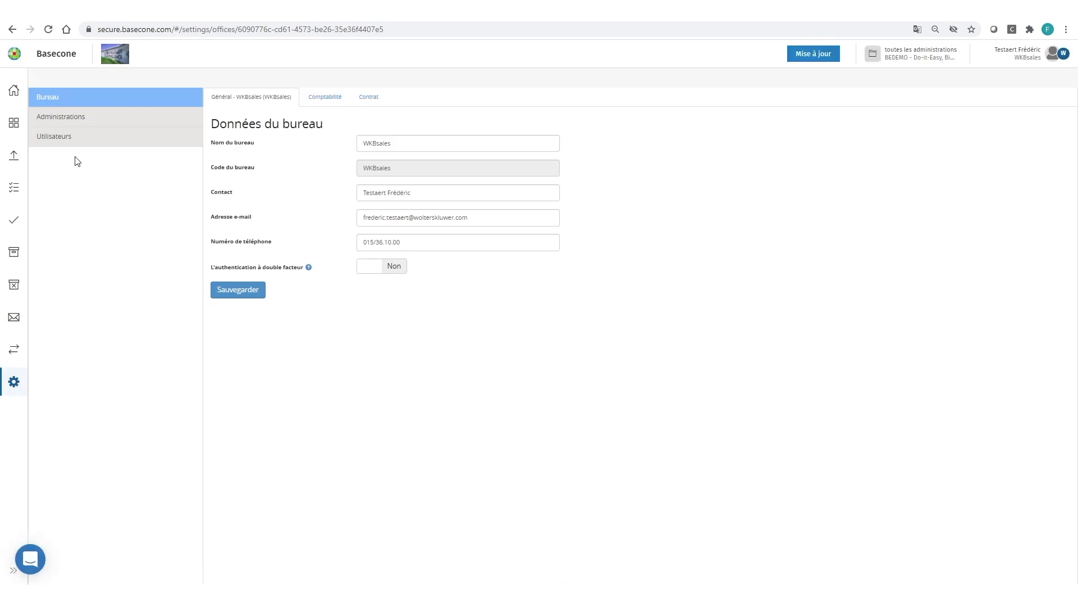
List all 30 users with their roles and dismiss the mail notification
click(62, 143)
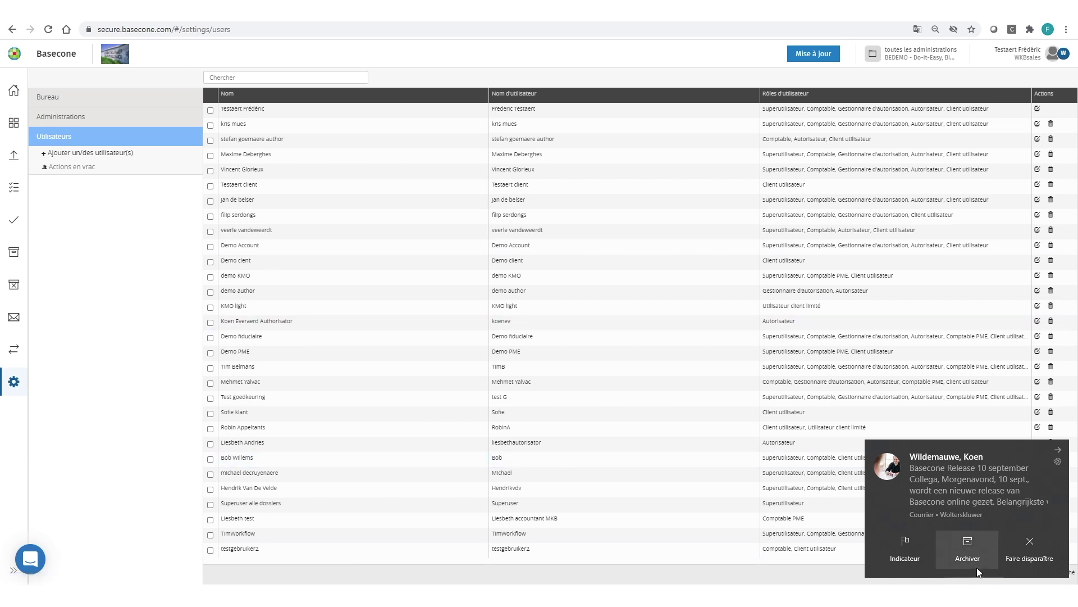
click(1036, 544)
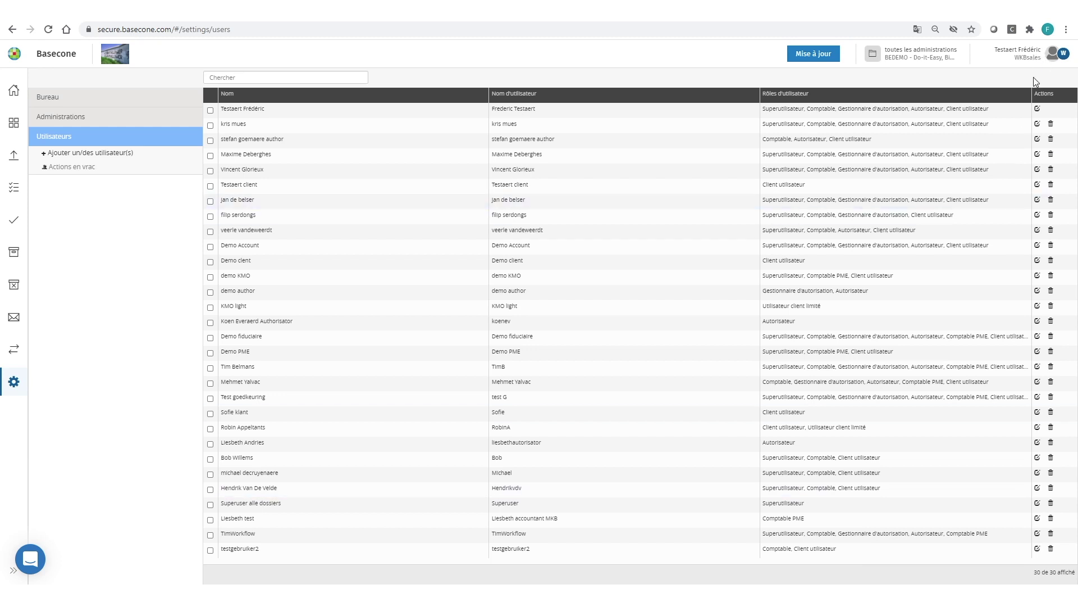
Check the first user's assigned roles, then return to the list of 50 of 107 administrations
click(1037, 110)
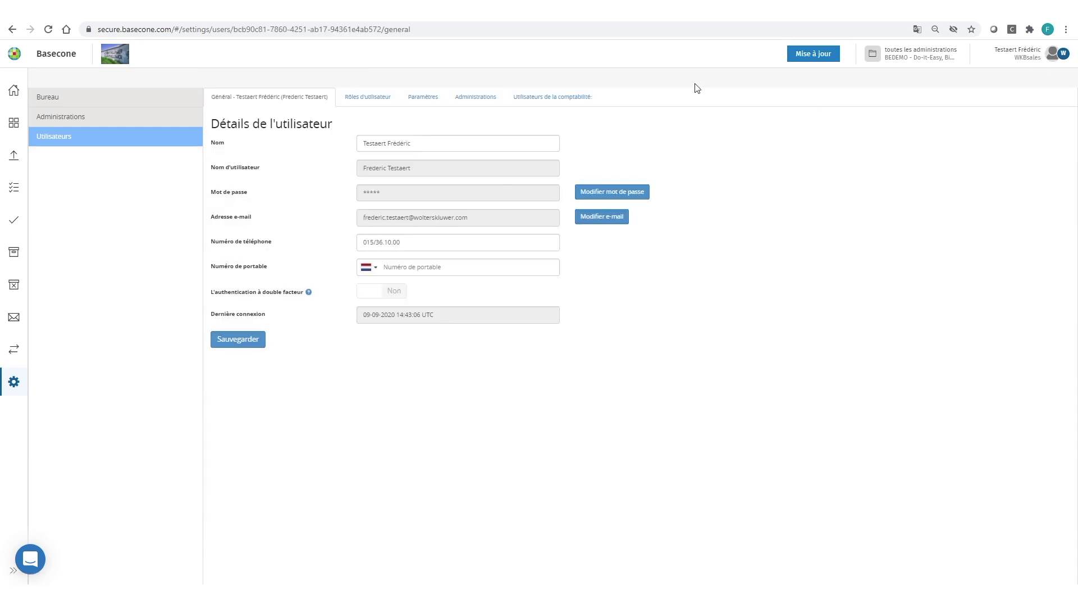
click(367, 97)
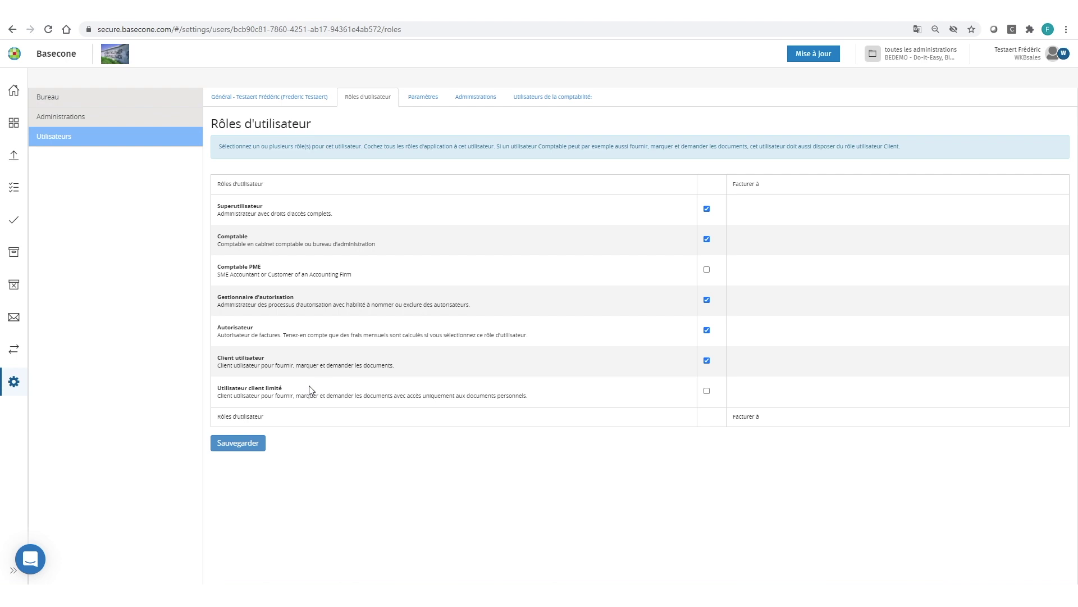
click(68, 123)
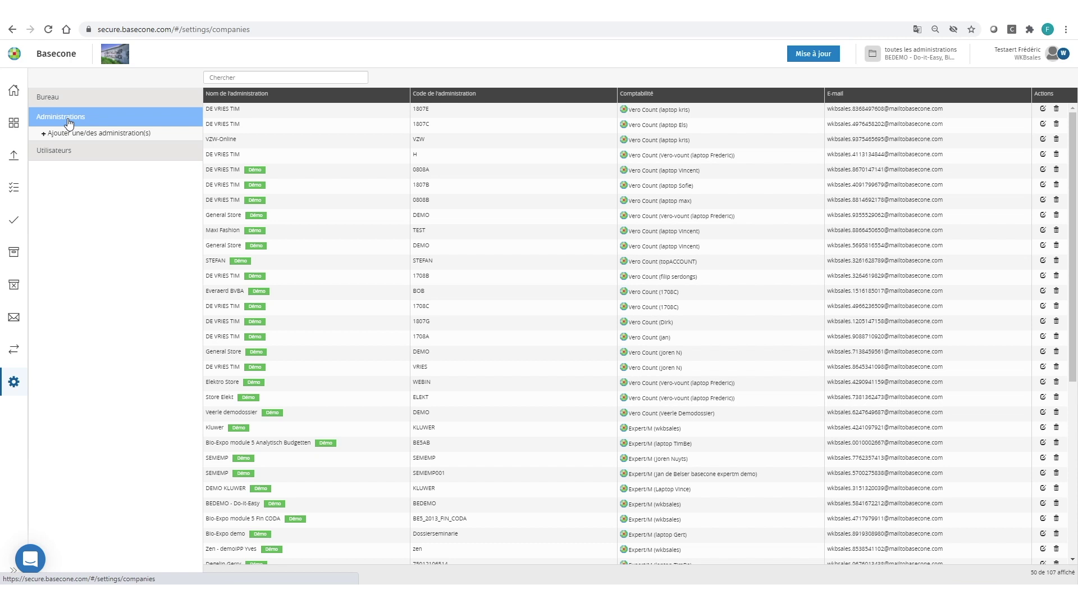
click(226, 79)
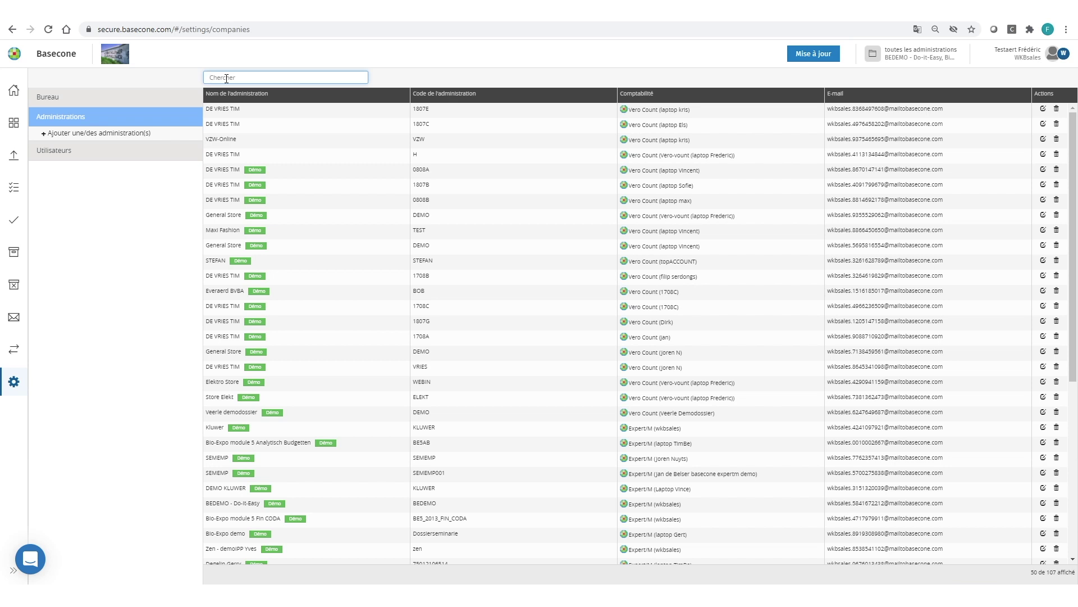
Filter administrations by 'kluwe' and open the Kluwer one linked to Expert/M FRED New EMP
text(klu)
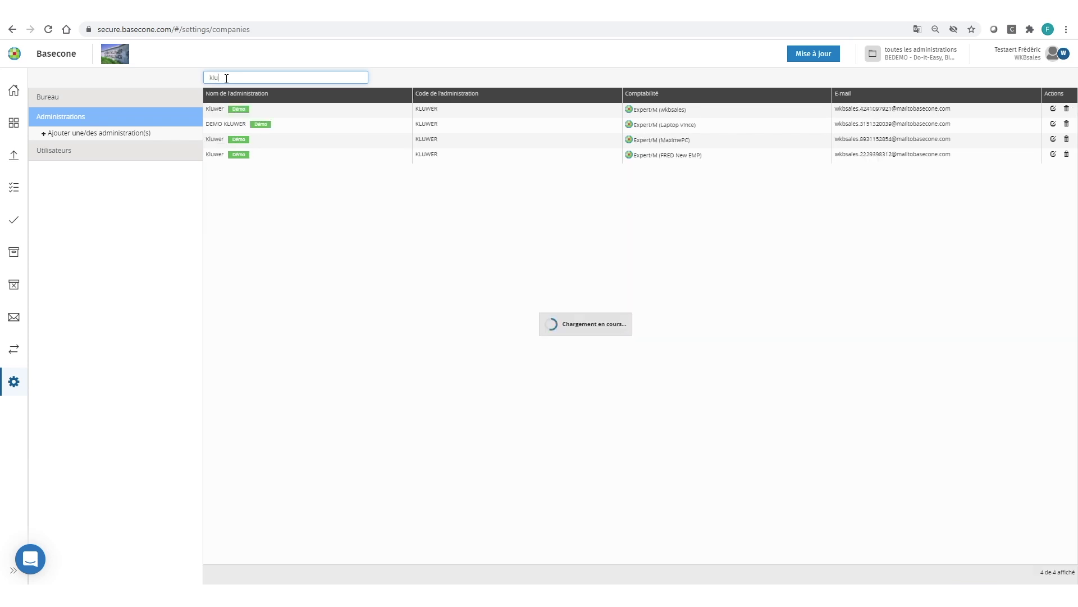
text(we)
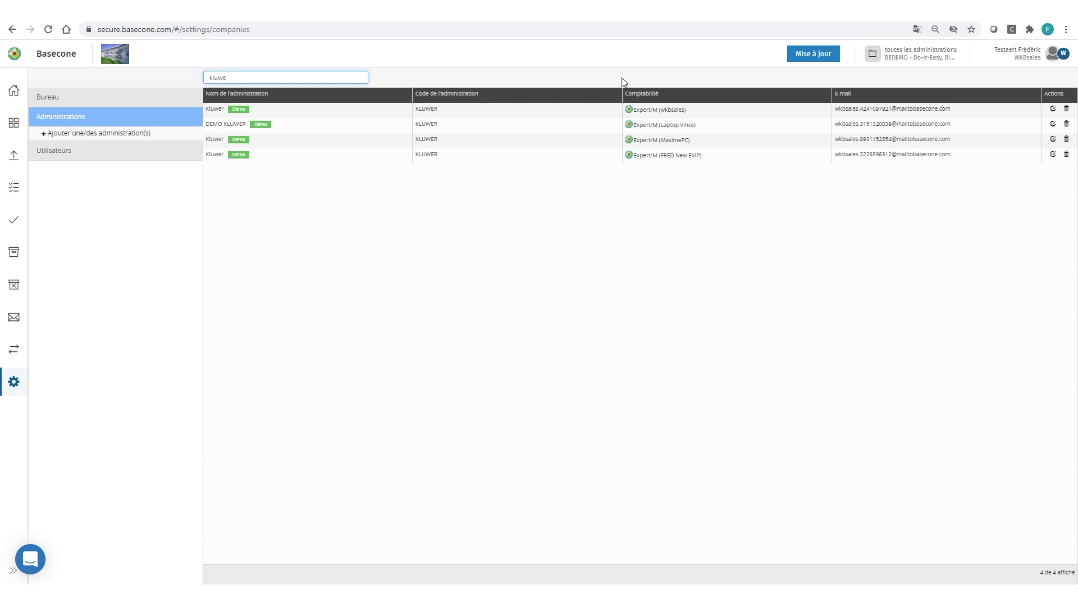
click(1053, 154)
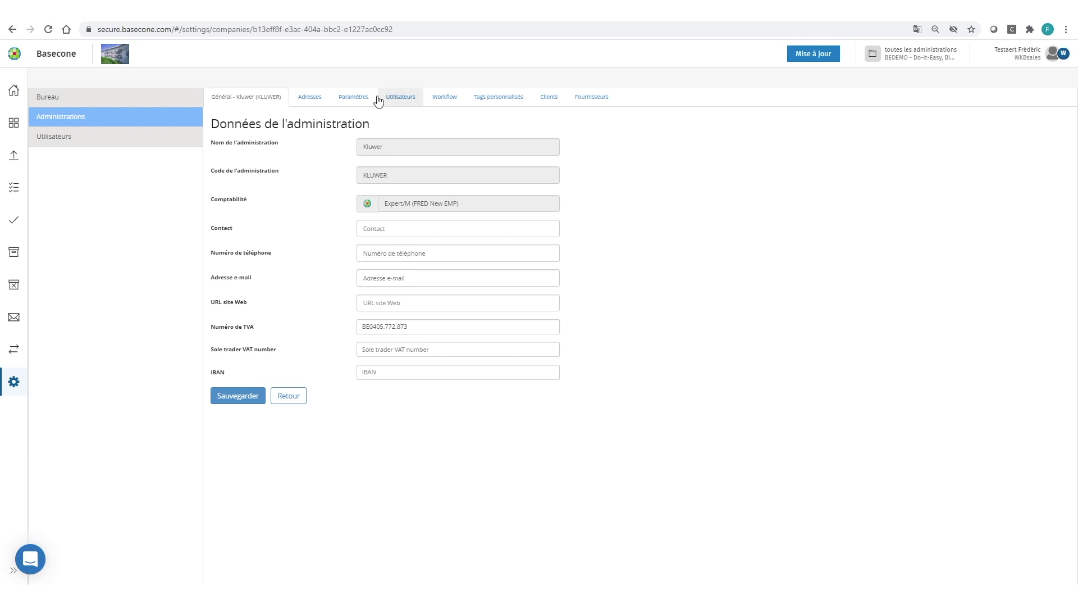
Set login required for viewing documents outside Basecone to Oui, save, and bring up the Outlook draft
click(354, 97)
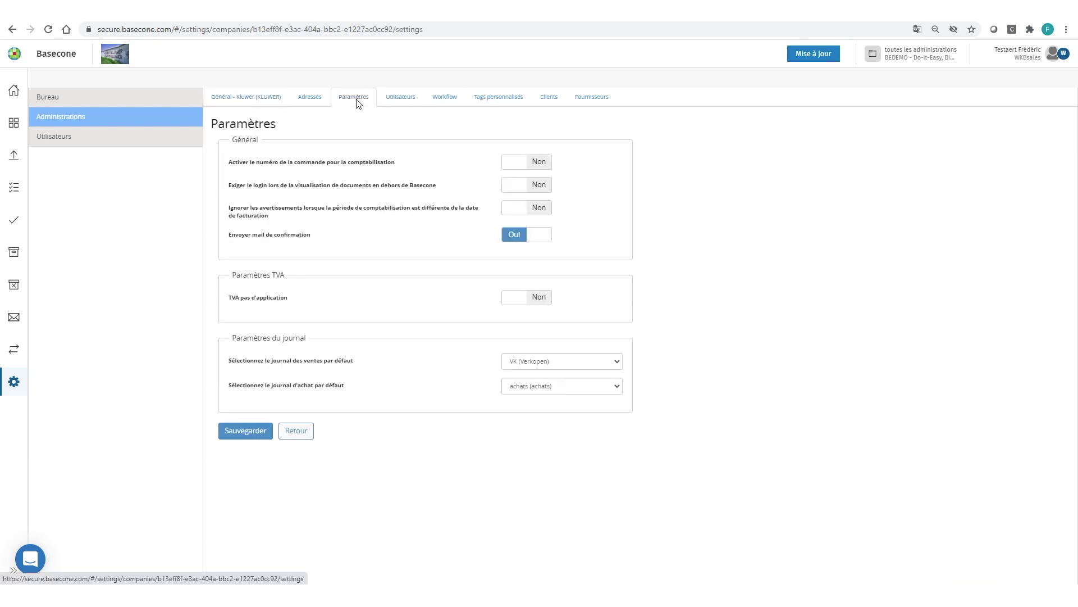
click(512, 186)
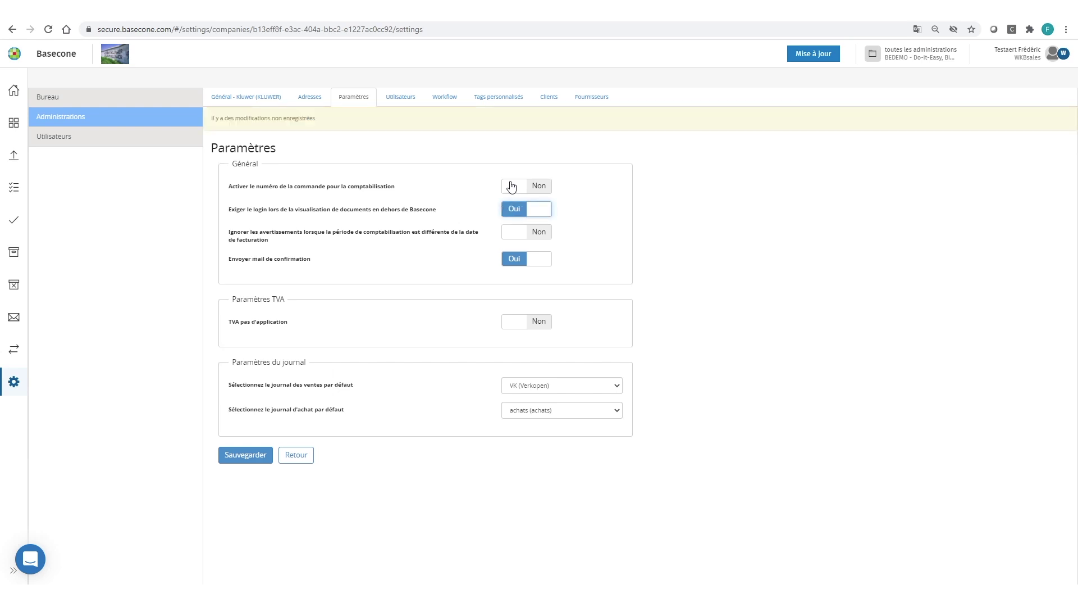
click(245, 456)
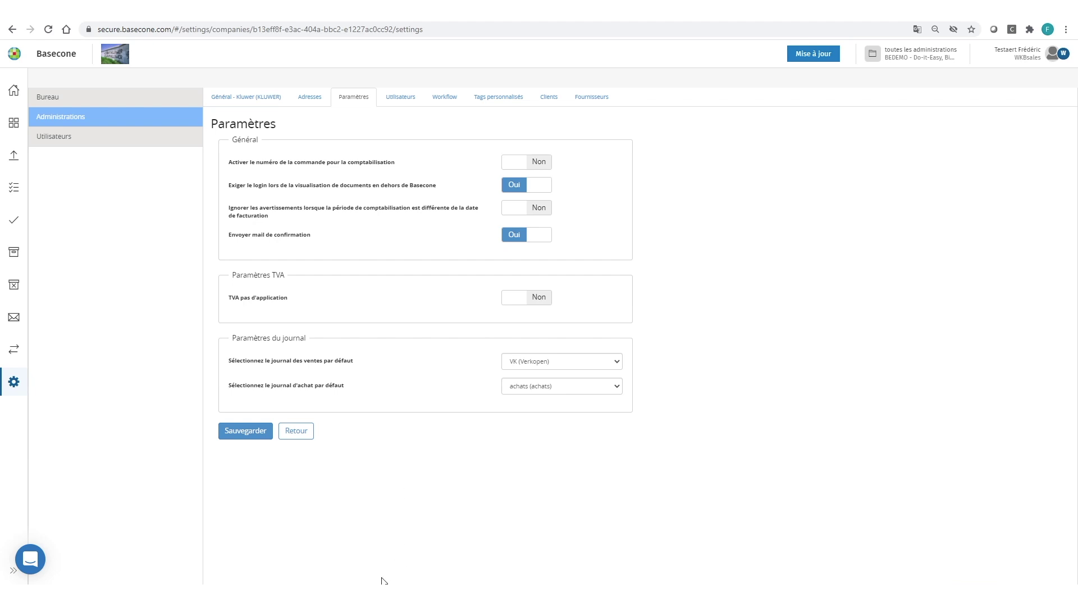
mouse_move(386, 596)
click(438, 554)
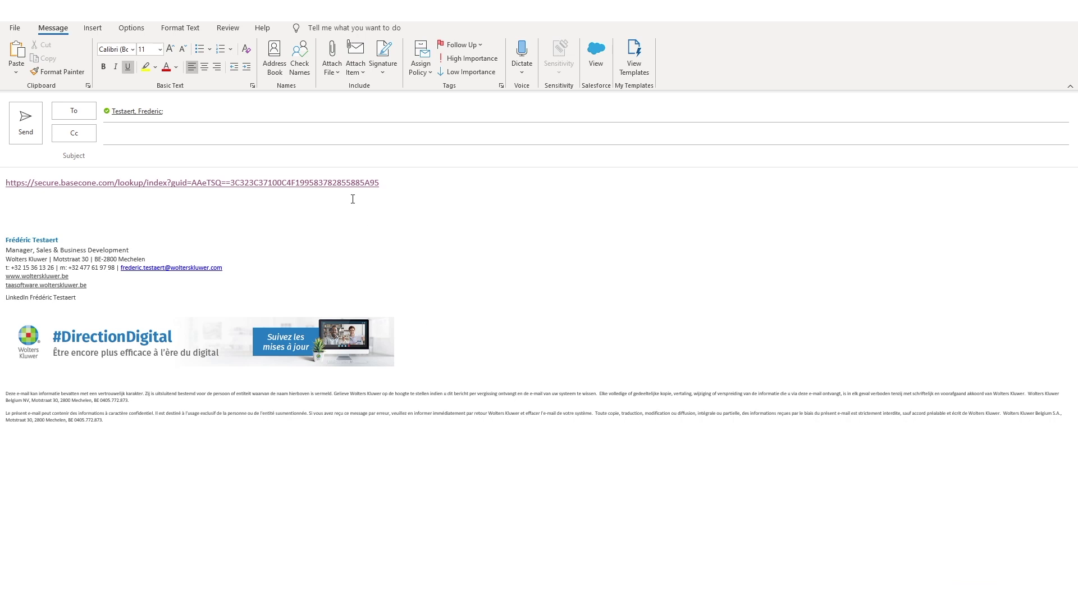
Follow the draft's secure.basecone.com document link, which lands on a Basecone login page
ctrl+click(264, 184)
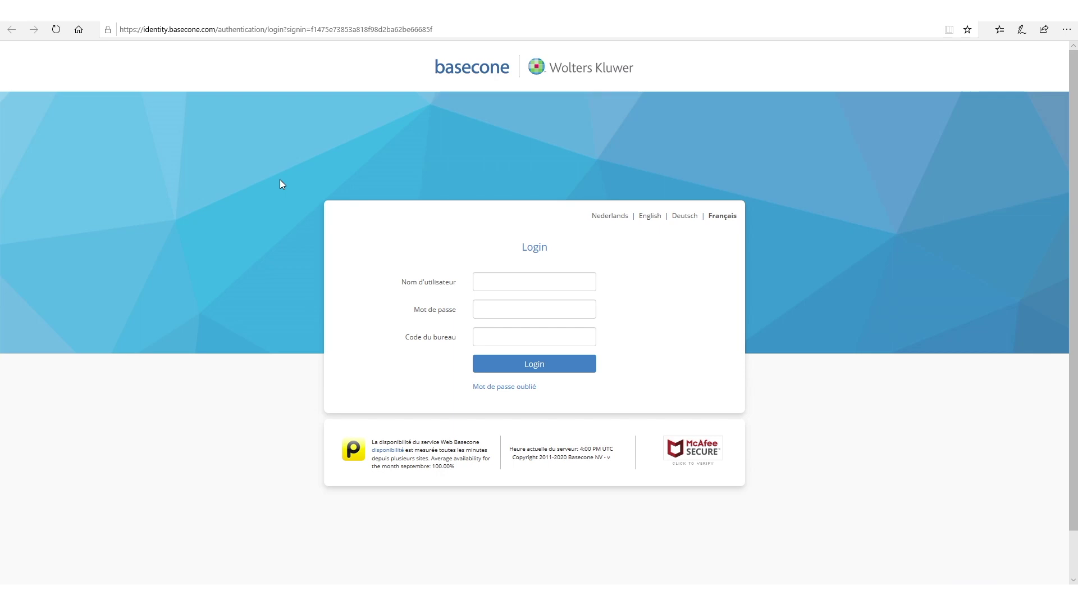
Log in with the saved user account and the office code, returning to the Kluwer Paramètres tab
click(506, 281)
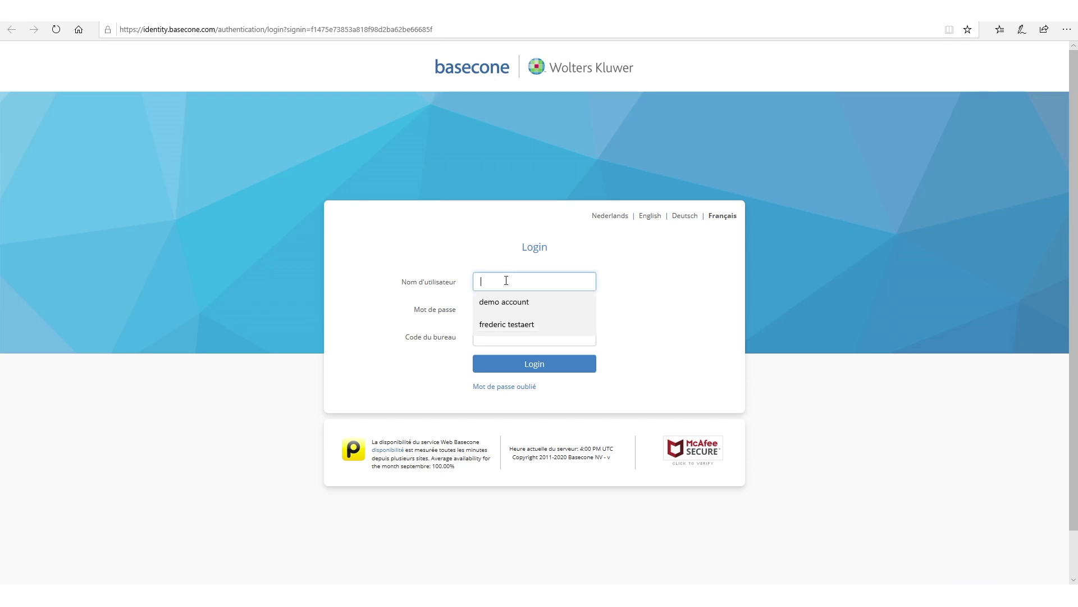
click(507, 324)
click(505, 335)
text(wkbsales)
click(524, 367)
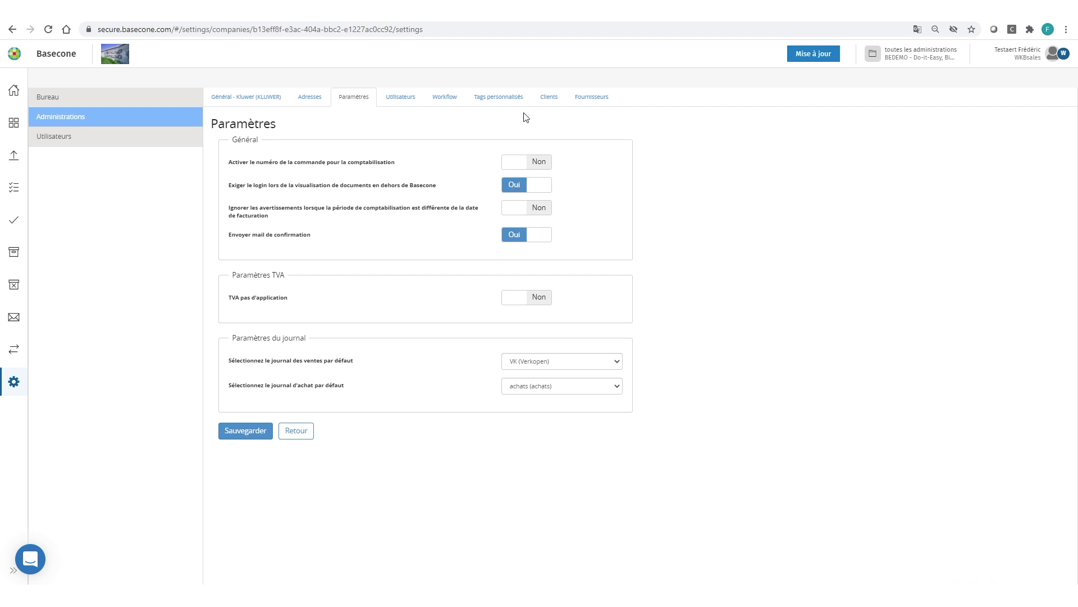
Reload Basecone and log in again with the office code, dismissing the Citrix Receiver dialog
click(498, 99)
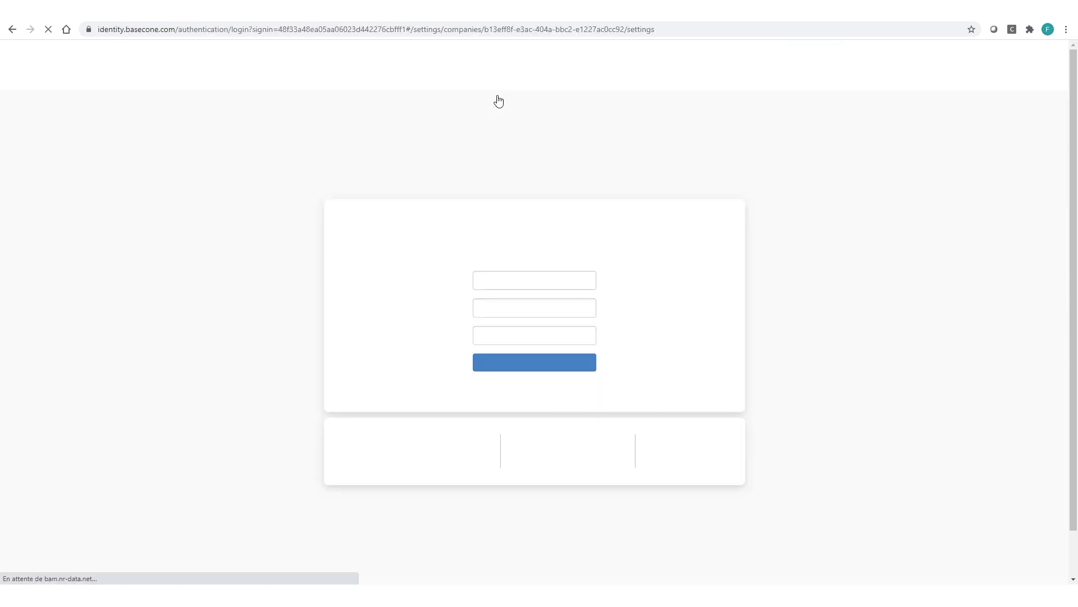
click(506, 336)
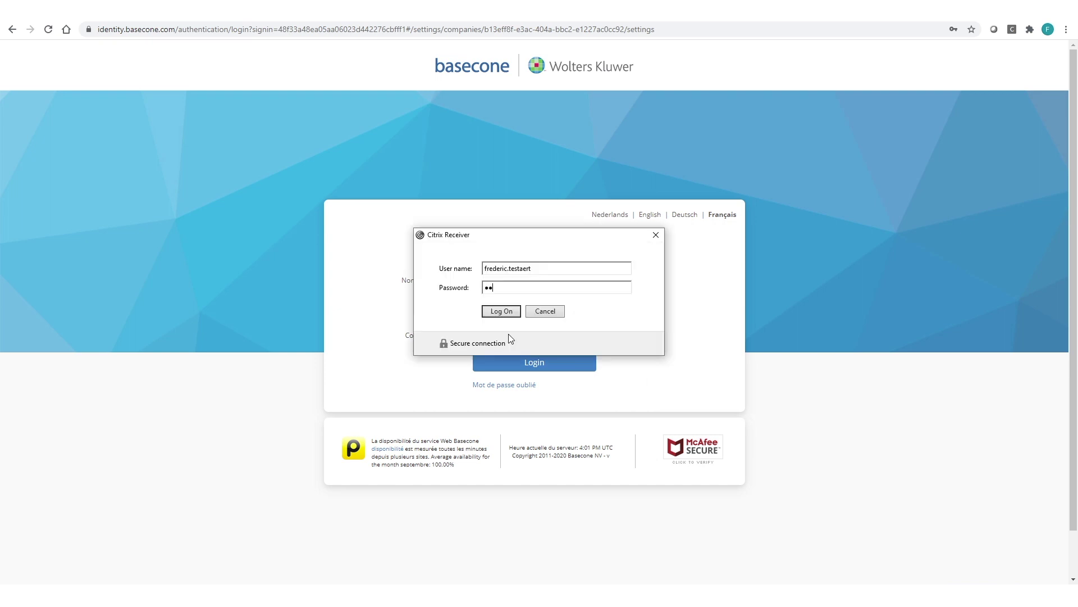
click(544, 311)
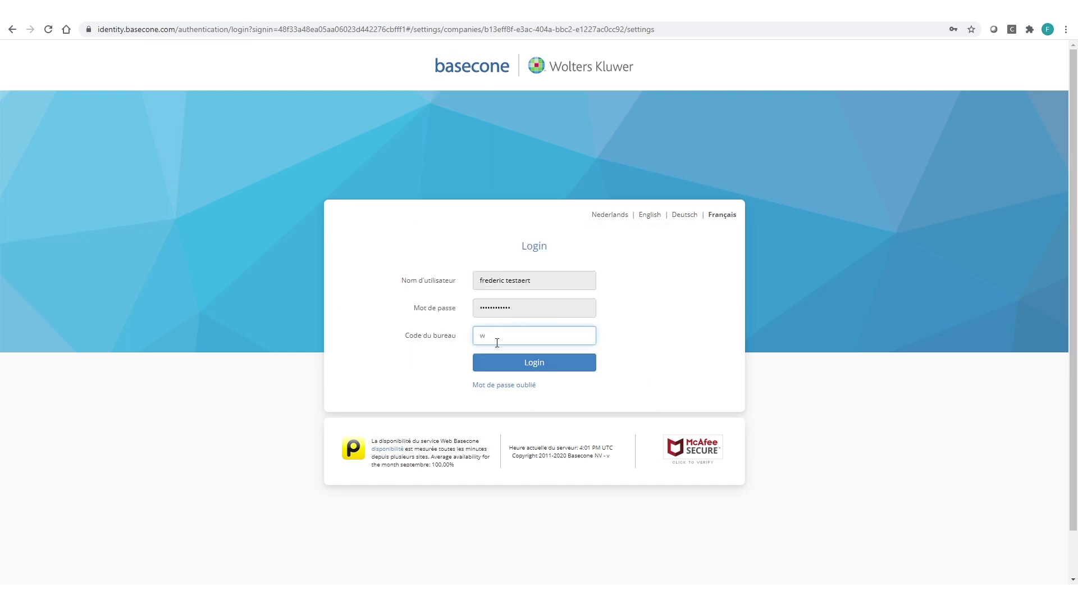
text(wkbsales)
click(519, 363)
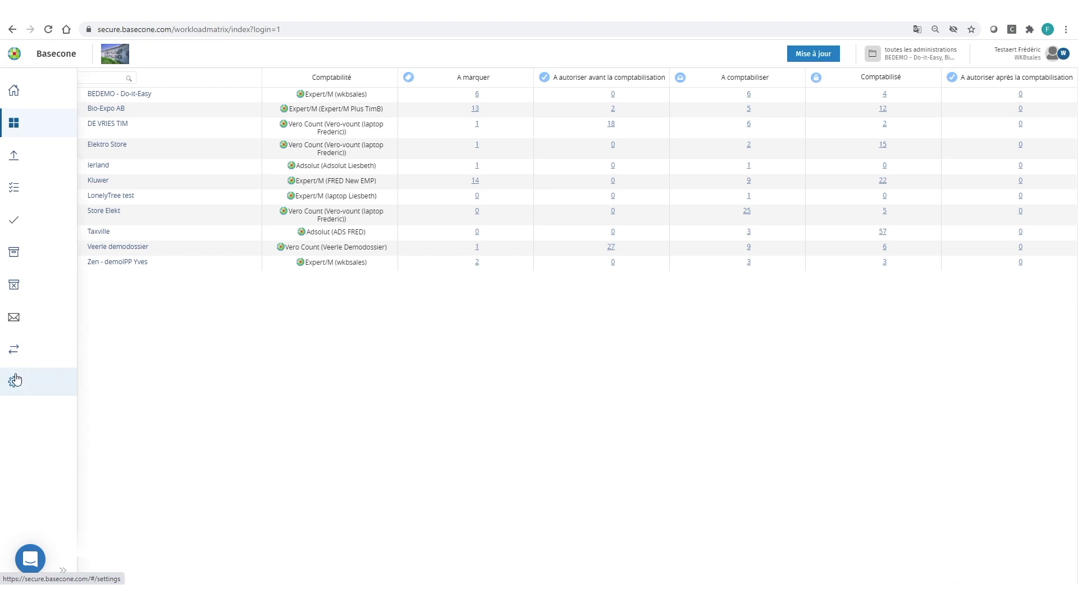
Open the Kluwer (FRED New EMP) administration from Paramètres > Administrations, filtered by 'kluwe'
click(16, 379)
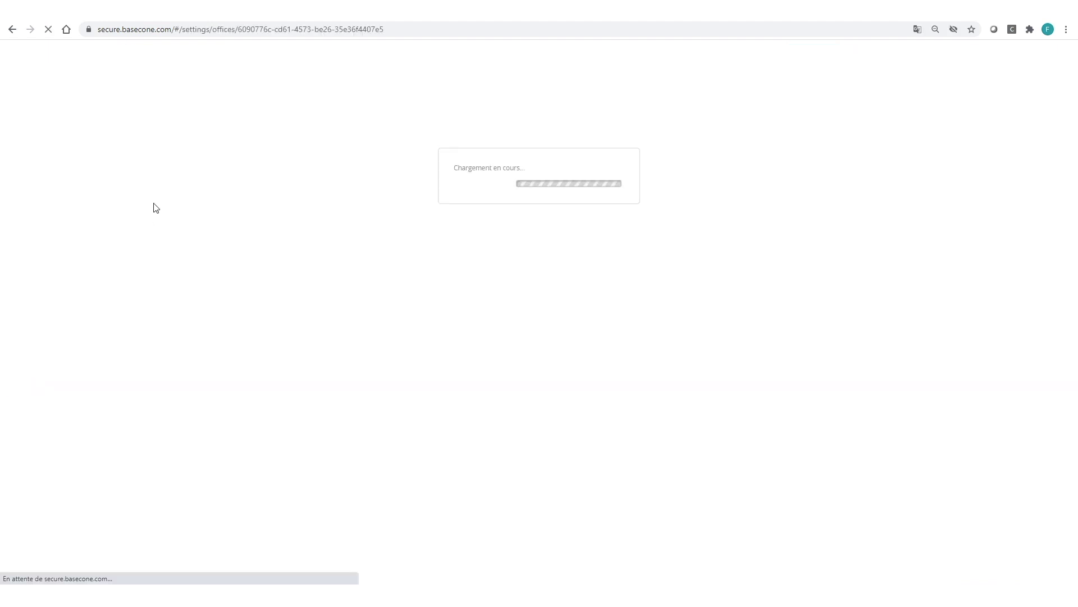
click(72, 117)
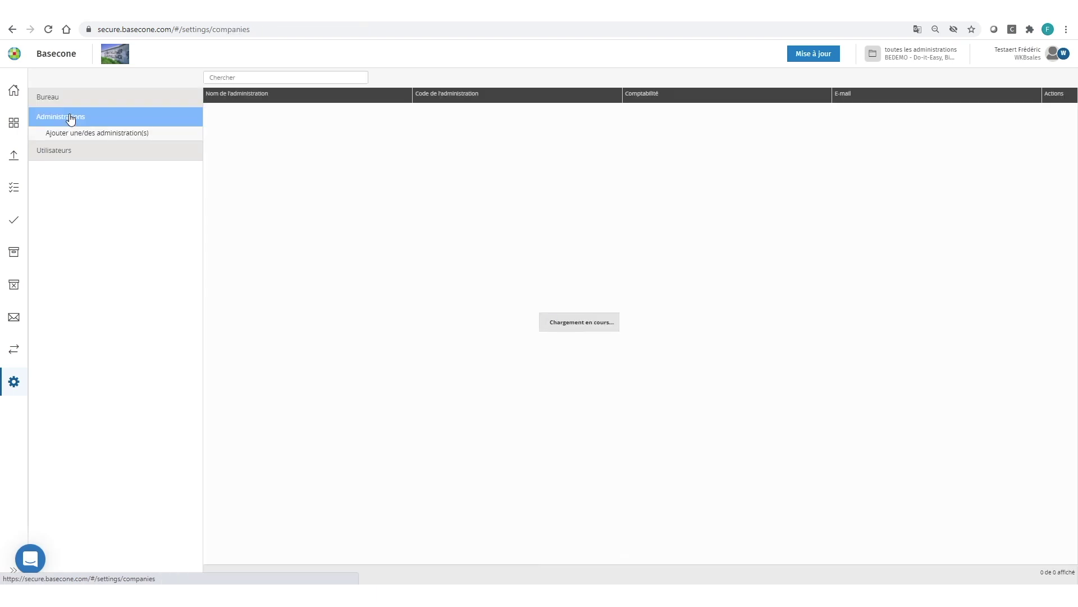
click(250, 76)
text(kluwer)
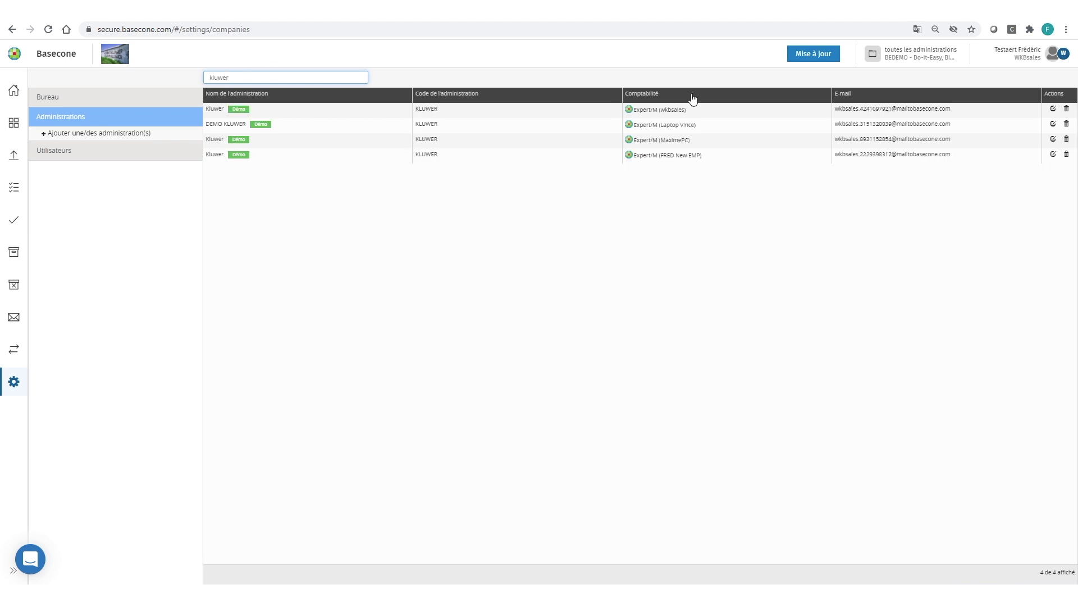
click(1053, 155)
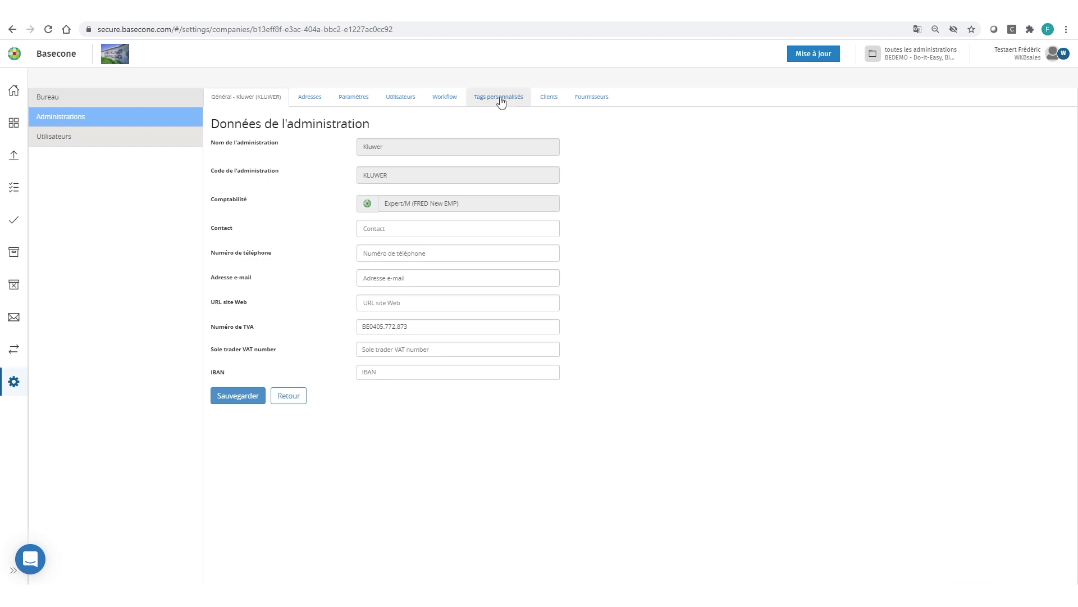
Show the Kluwer administration's 'Tags personnalisés' list of ten custom tags
click(500, 98)
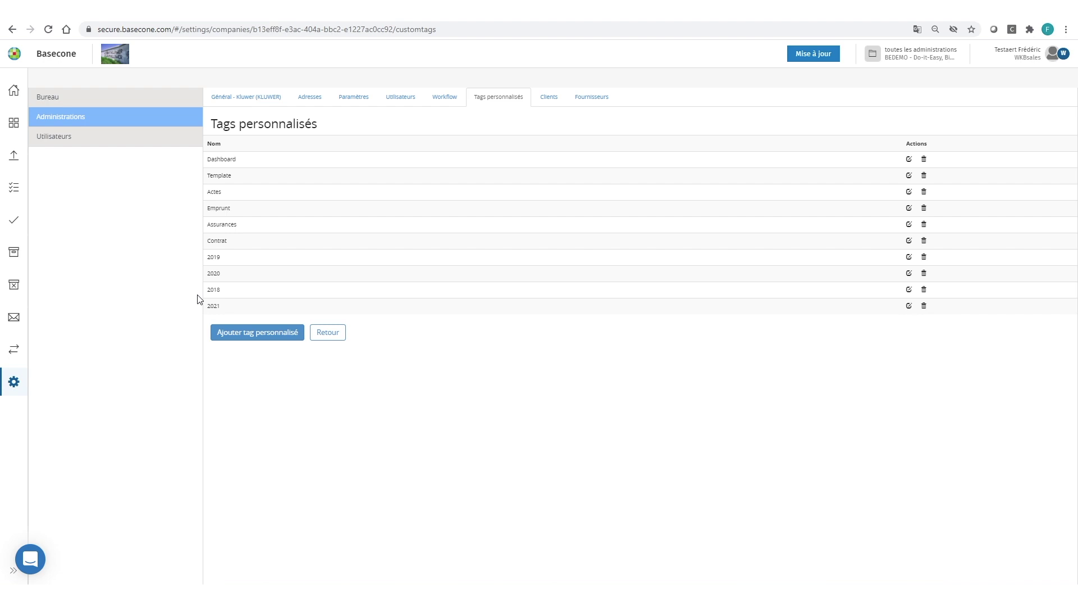
Filter the suppliers by 'al' and open the posting rules of supplier 1255 Alphabet Belgium
click(548, 102)
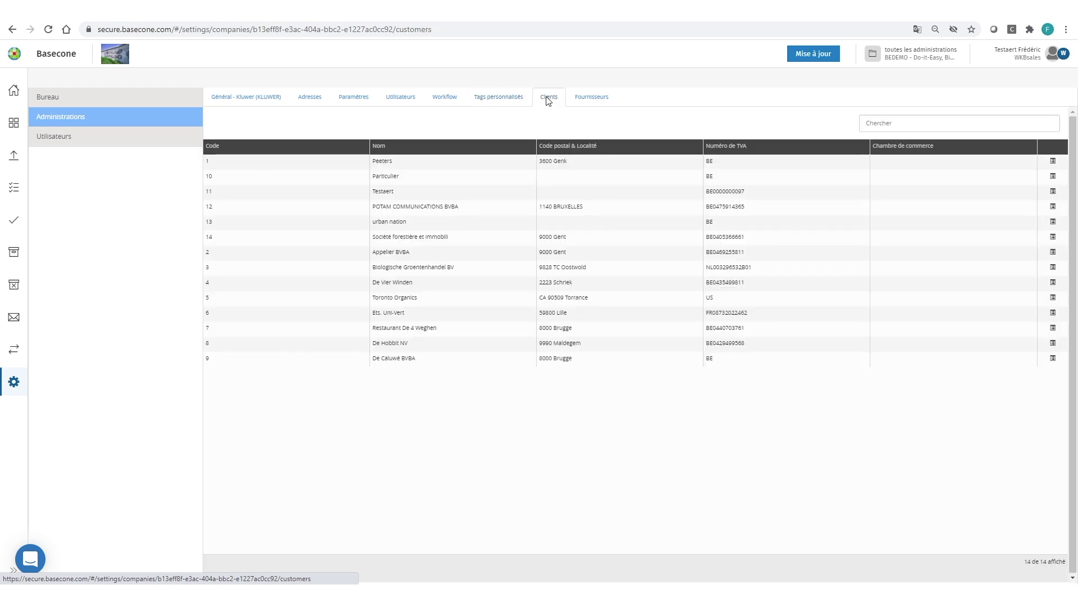
click(588, 100)
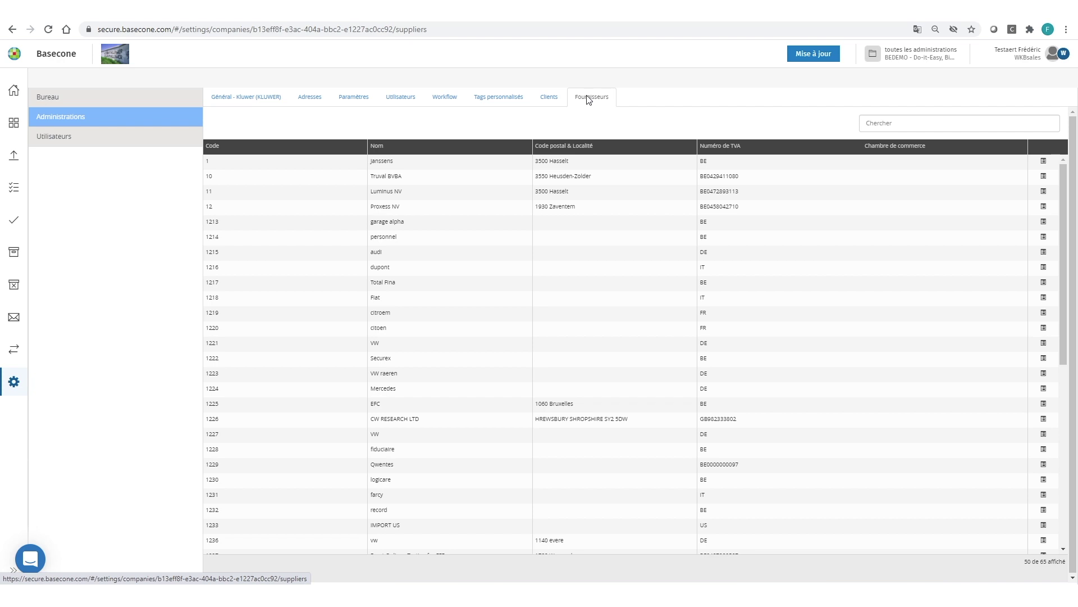
click(869, 123)
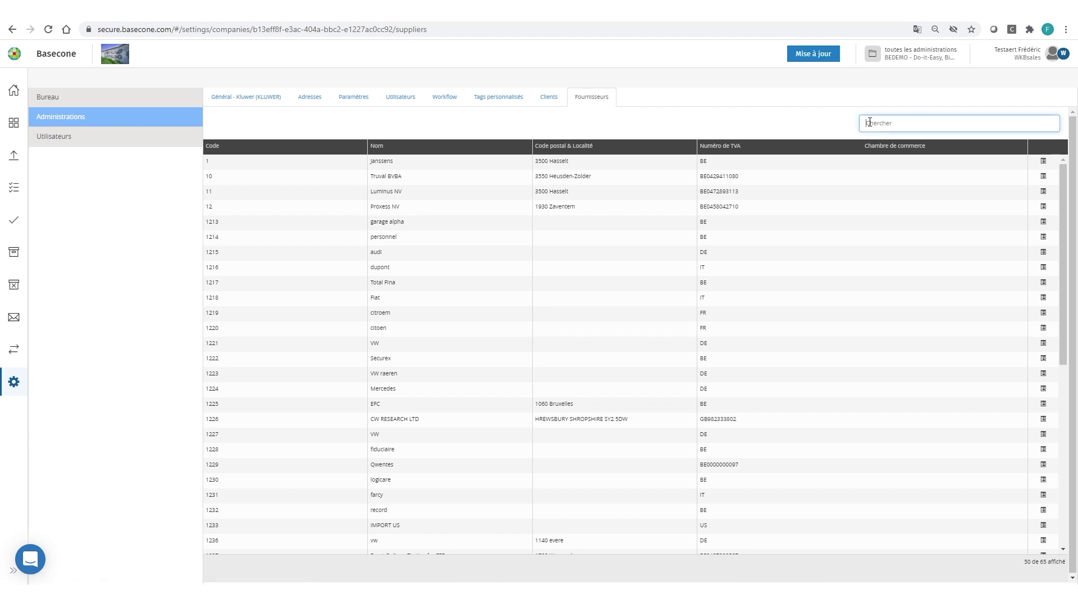
text(a)
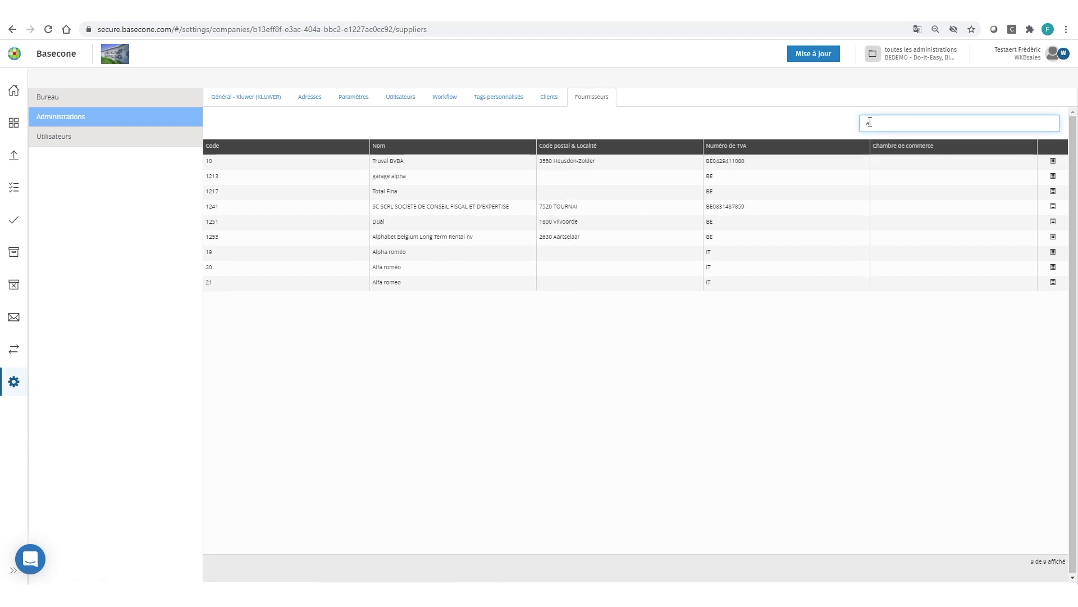
text(l)
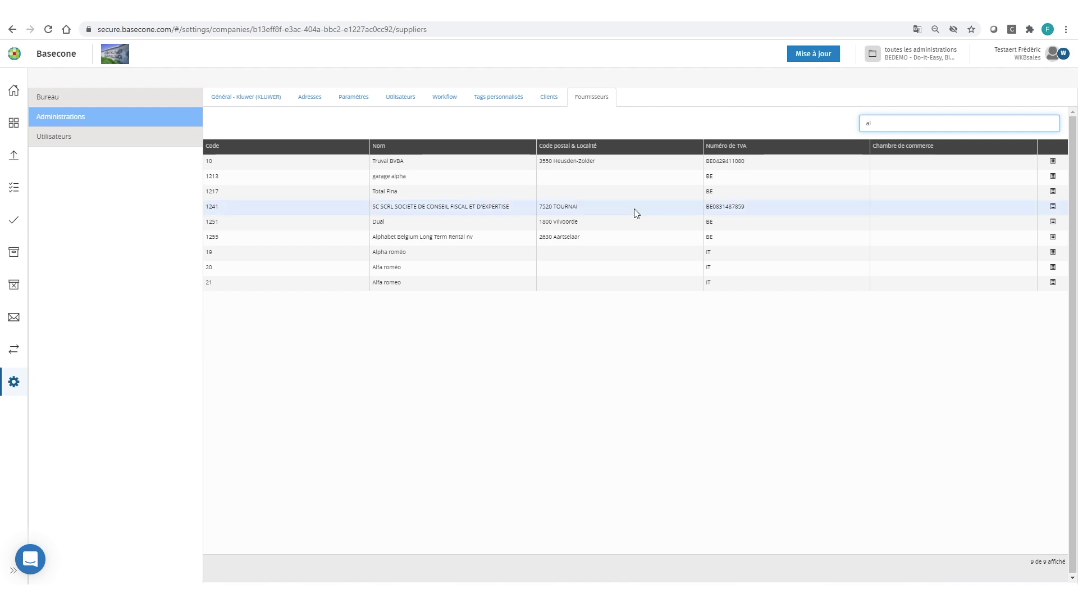
click(1053, 238)
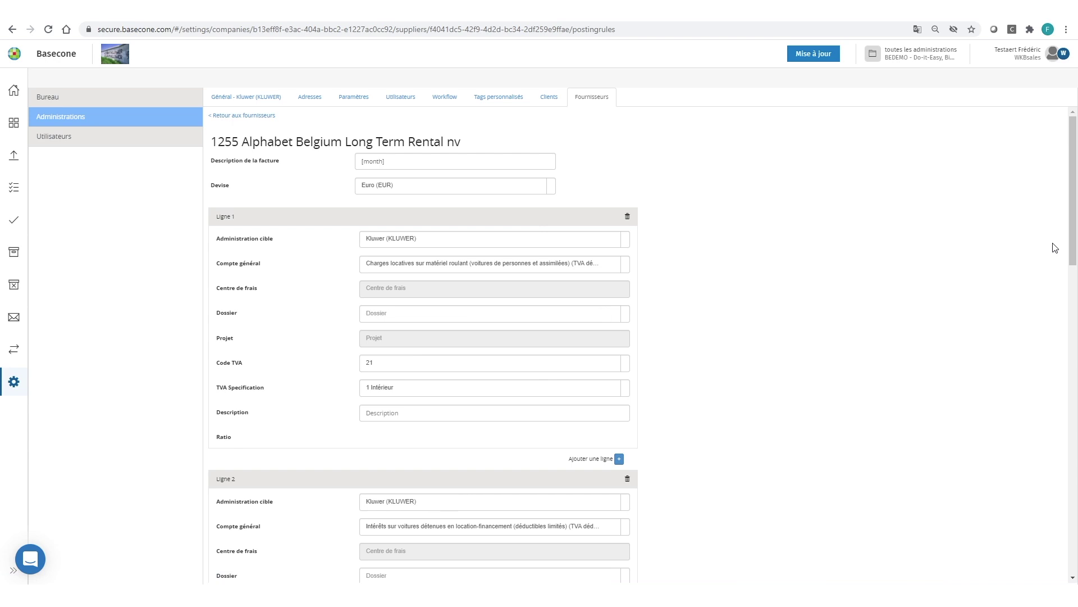